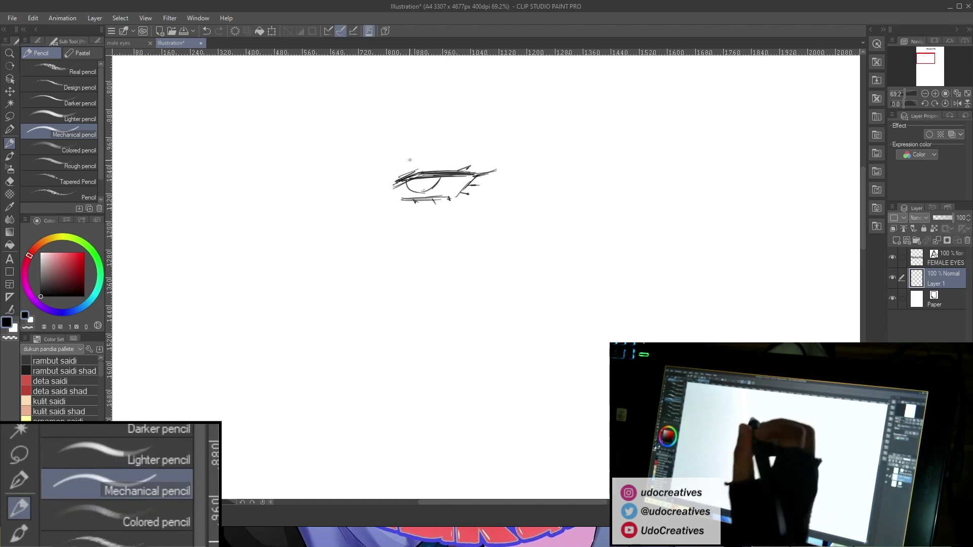
Sketch an eyebrow of two thin curved strokes above the narrow eye with the Mechanical pencil.
drag(395, 164, 476, 151)
drag(404, 156, 441, 149)
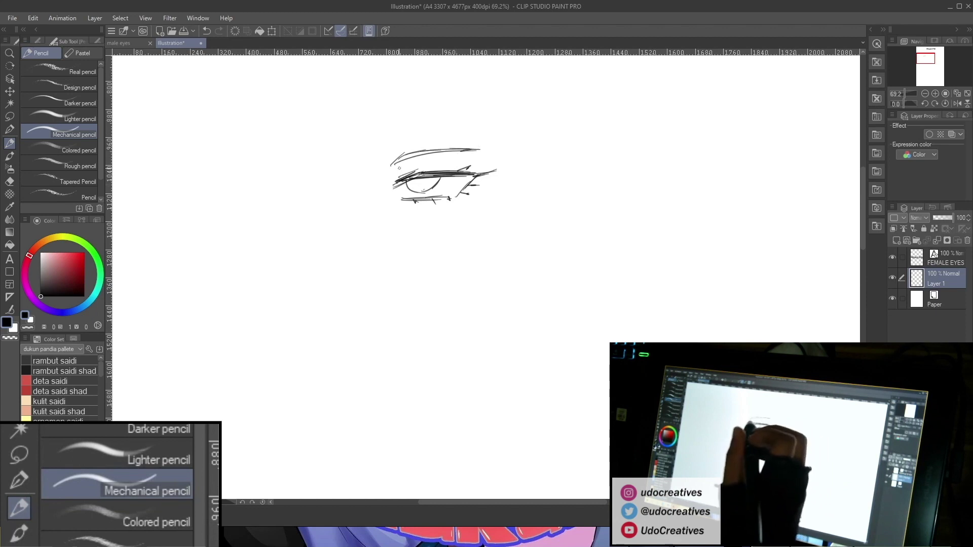
Lasso the narrow eye with its eyebrow and duplicate it onto a new layer.
key(m)
mouse_move(394, 129)
mouse_down()
mouse_move(370, 172)
mouse_move(366, 121)
mouse_move(354, 137)
mouse_up()
key(ctrl+c)
key(ctrl+v)
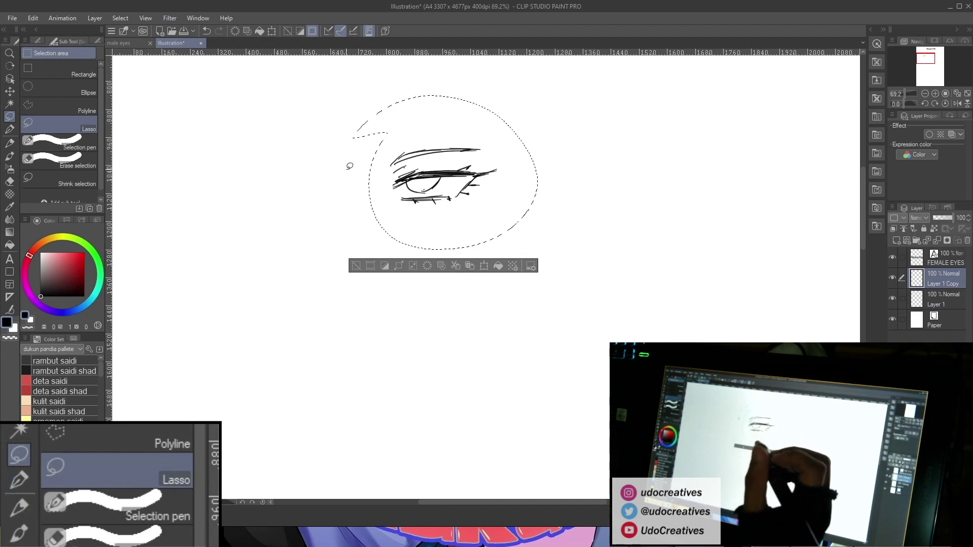
Flip the copied narrow eye horizontally, place it to the left of the original and clear the selection.
key(ctrl+t)
right_click(471, 219)
click(530, 346)
drag(471, 230, 289, 231)
click(247, 271)
key(ctrl+d)
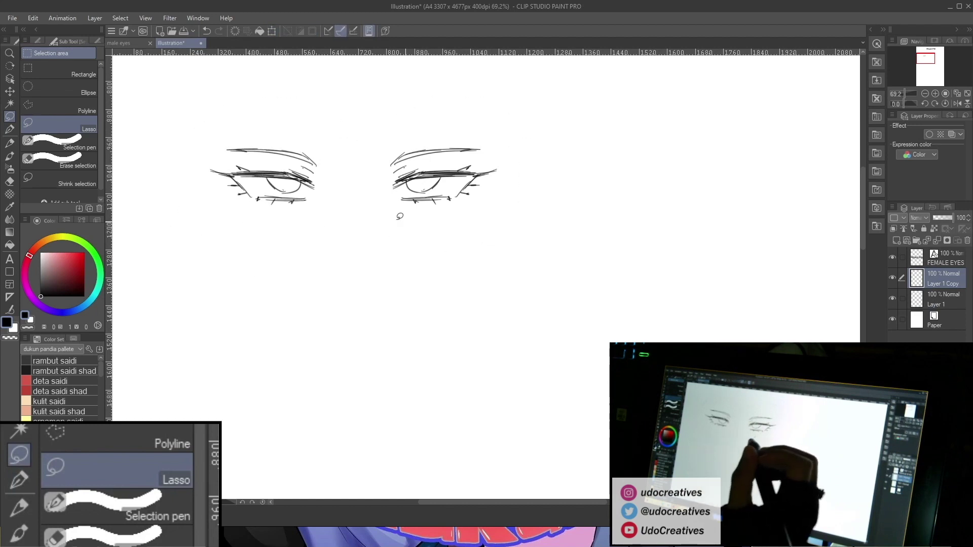
Merge the mirrored narrow eye's layer down into Layer 1.
click(11, 144)
drag(449, 278, 436, 272)
mouse_move(526, 322)
mouse_down()
mouse_move(480, 339)
mouse_move(452, 320)
mouse_up()
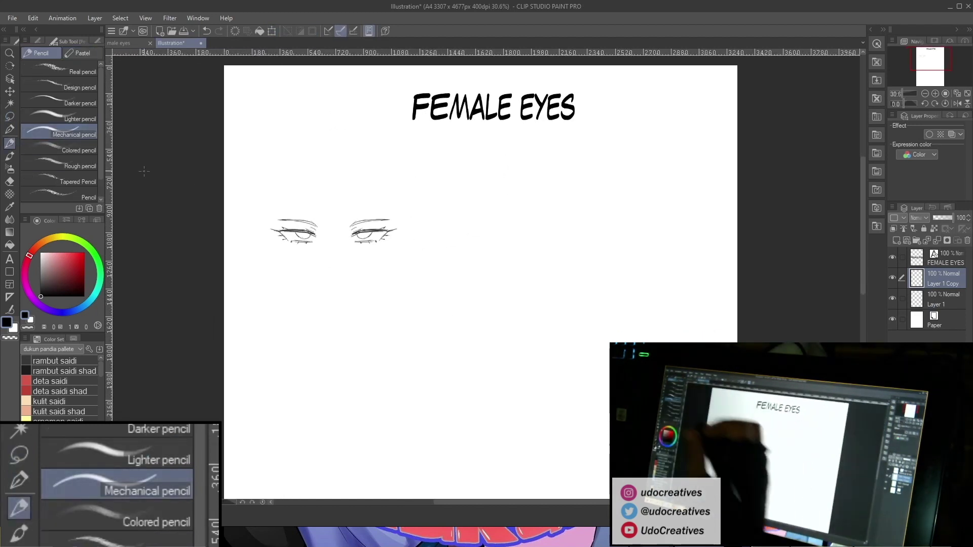
key(ctrl+e)
Lasso the pair of narrow eyes and shift it slightly to the right below the FEMALE EYES title.
key(m)
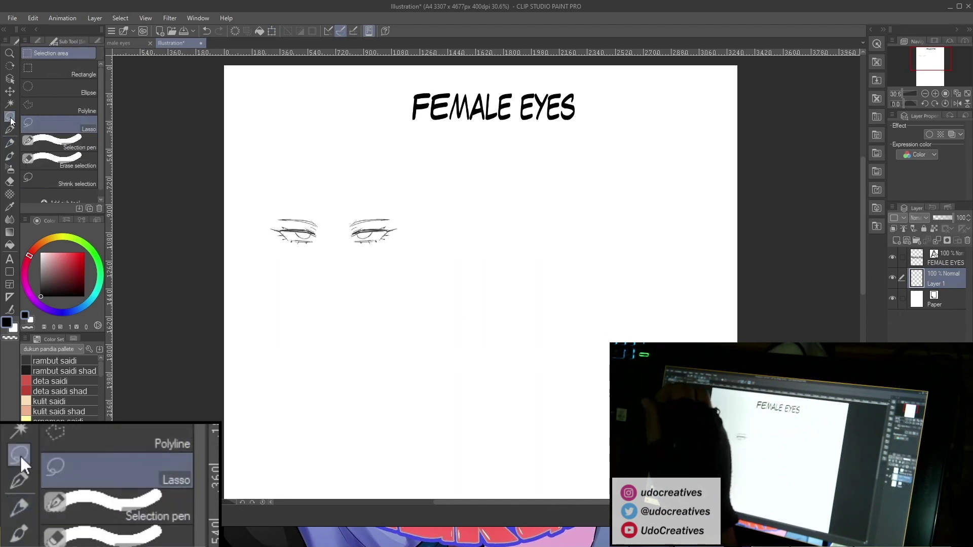
drag(340, 180, 361, 167)
drag(406, 242, 433, 246)
drag(574, 271, 568, 234)
drag(406, 221, 415, 225)
key(ctrl+d)
Lasso the pair of narrow eyes, scale it up slightly and clear the selection.
drag(570, 252, 592, 291)
drag(653, 319, 558, 281)
scroll(347, 181, up, 2)
mouse_move(320, 146)
mouse_down()
mouse_move(265, 152)
mouse_move(284, 144)
mouse_up()
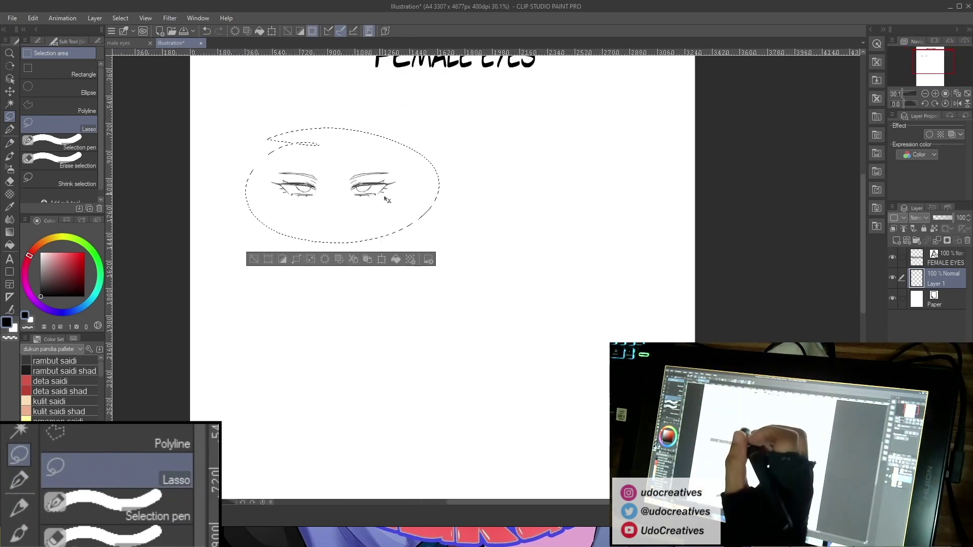
key(ctrl+t)
drag(439, 244, 470, 268)
drag(451, 221, 446, 216)
click(337, 272)
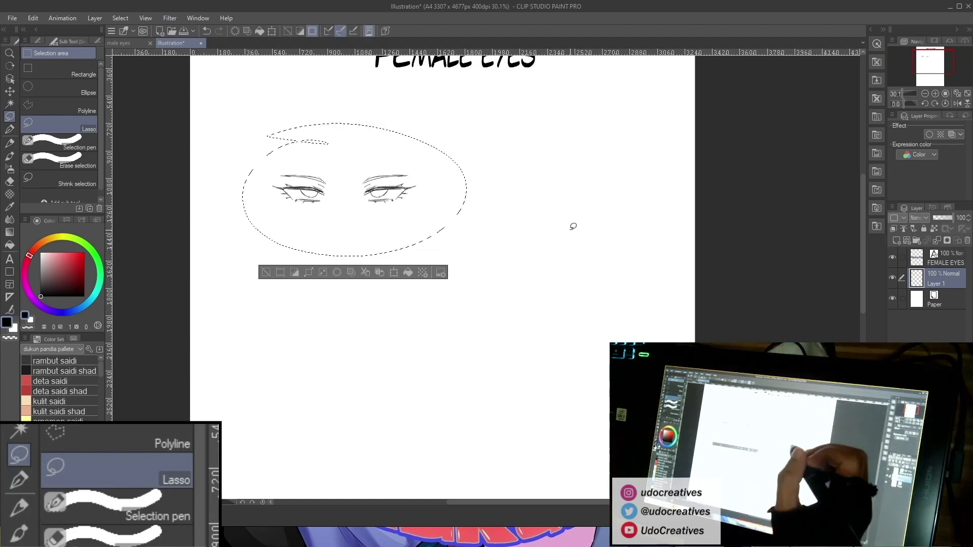
key(ctrl+d)
Sketch the curved upper and lower lids of a round eye on the right half of the page with the Mechanical pencil.
click(11, 142)
drag(562, 319, 398, 345)
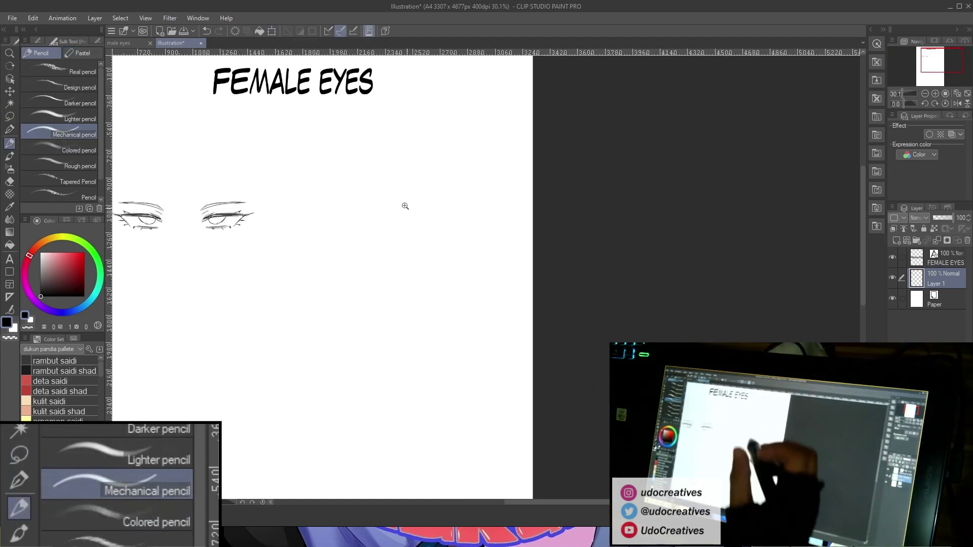
drag(391, 220, 419, 219)
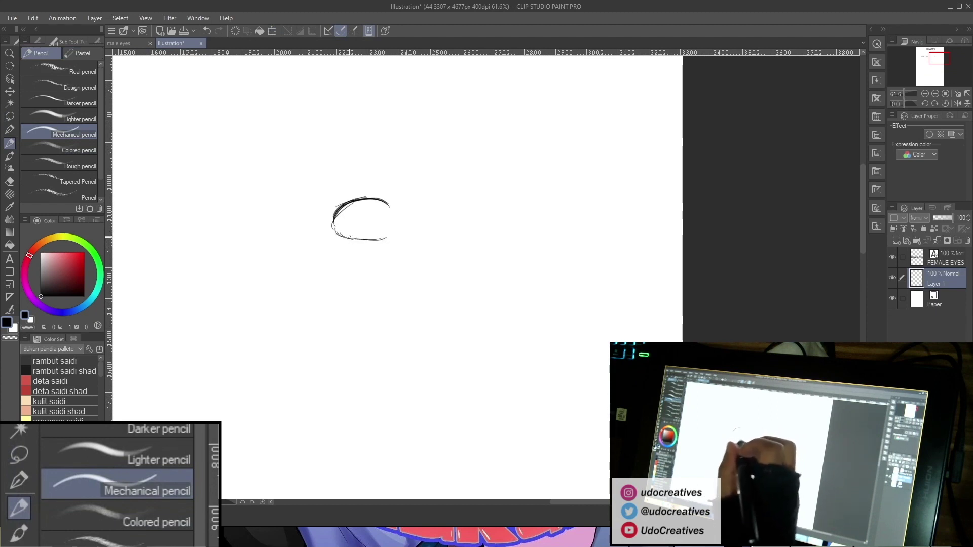
drag(335, 223, 406, 228)
Add a pointed outer-corner lash and short lashes along the round eye's upper and lower lids.
mouse_move(337, 204)
mouse_down()
mouse_move(331, 235)
mouse_move(302, 203)
mouse_up()
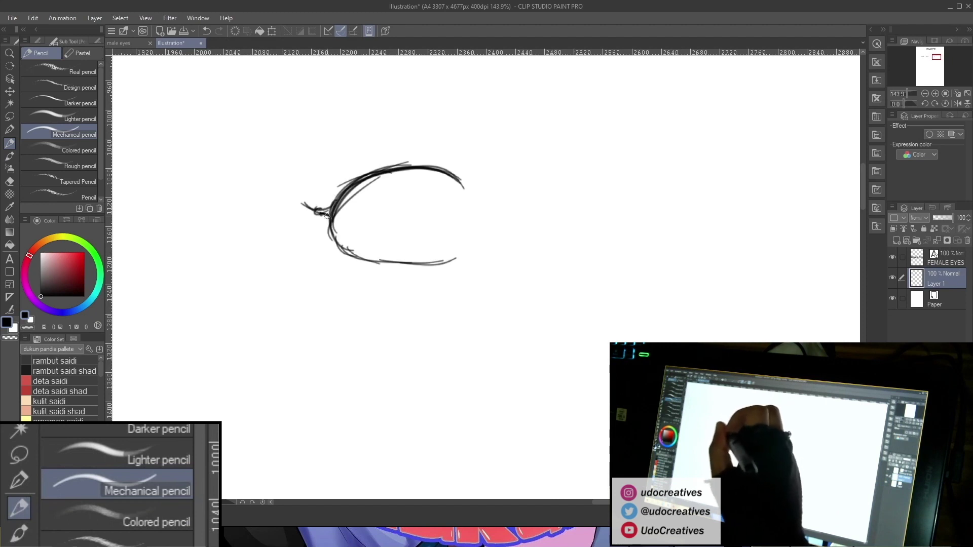
mouse_move(328, 180)
mouse_down()
mouse_move(379, 169)
mouse_move(332, 185)
mouse_up()
drag(324, 247, 356, 257)
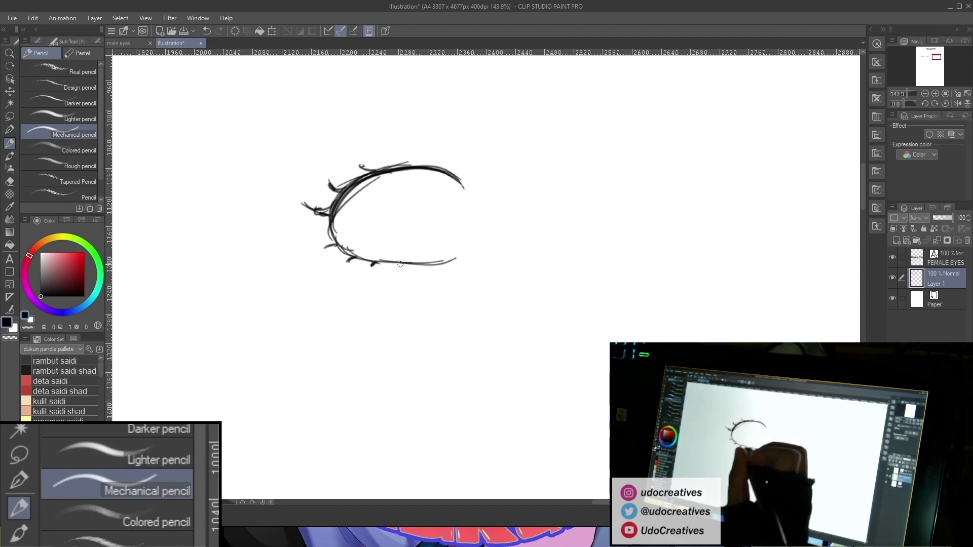
drag(407, 171, 426, 239)
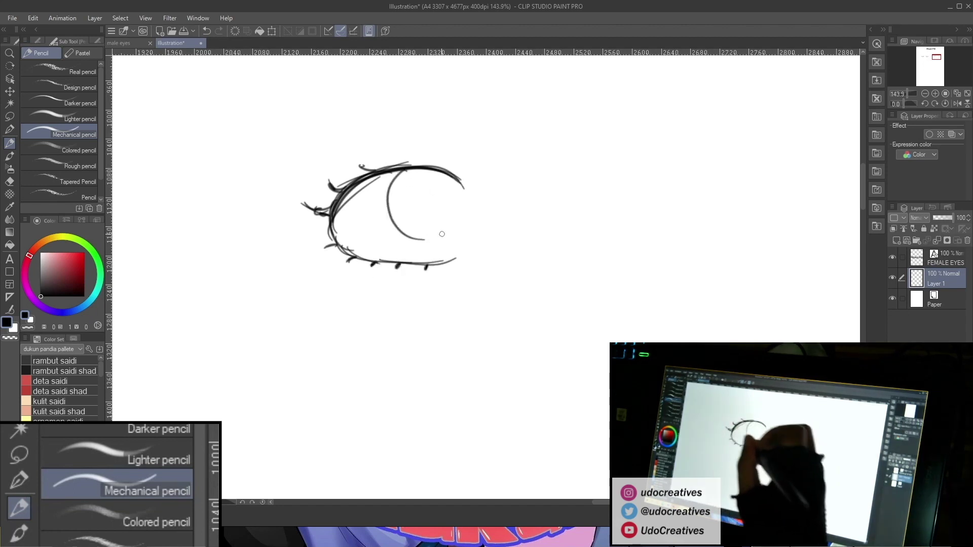
drag(458, 192, 441, 238)
drag(441, 177, 421, 239)
key(ctrl+z)
key(ctrl+z)
key(ctrl+z)
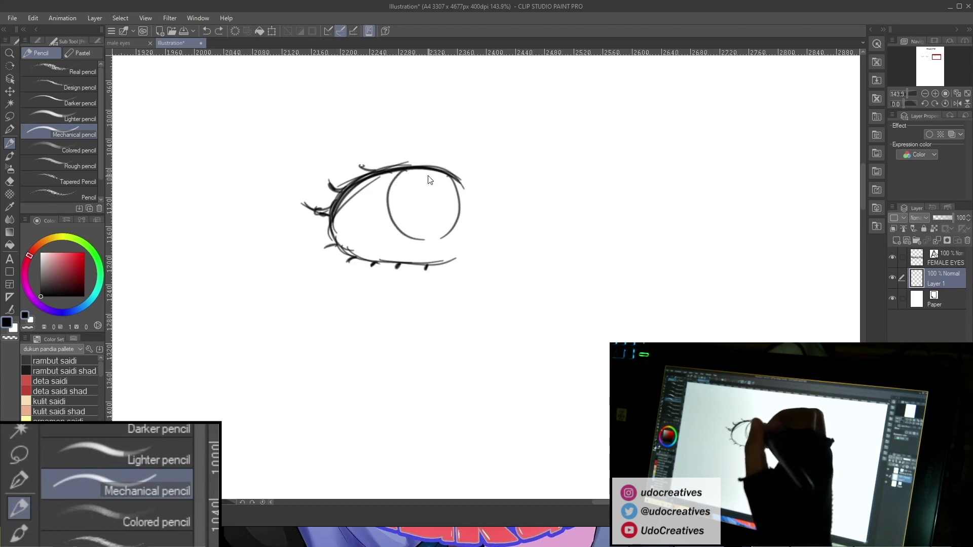
Draw a large round iris under the round eye's upper lid and extend the lid at the inner corner.
drag(400, 174, 423, 245)
drag(448, 172, 440, 242)
mouse_move(405, 175)
mouse_down()
mouse_move(381, 223)
mouse_move(425, 246)
mouse_up()
drag(460, 179, 471, 195)
drag(409, 245, 446, 238)
drag(461, 181, 475, 197)
Thicken the round eye's upper lash line from the outer corner to the inner corner with overlapping strokes.
drag(329, 226, 394, 170)
mouse_move(350, 195)
mouse_down()
mouse_move(454, 178)
mouse_move(388, 186)
mouse_move(381, 171)
mouse_move(431, 170)
mouse_up()
mouse_move(373, 176)
mouse_down()
mouse_move(441, 169)
mouse_move(380, 175)
mouse_move(468, 197)
mouse_up()
drag(407, 171, 476, 197)
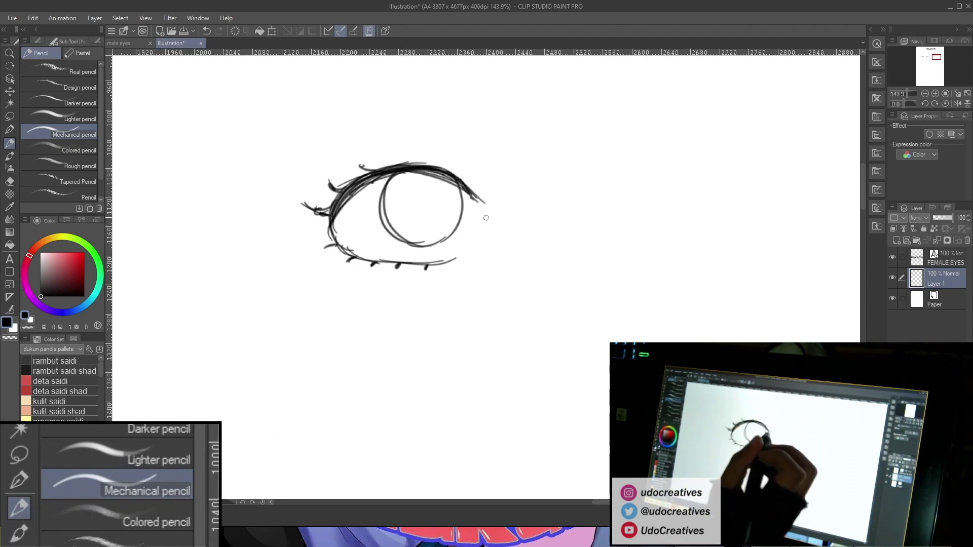
mouse_move(354, 189)
mouse_down()
mouse_move(374, 174)
mouse_move(349, 201)
mouse_move(369, 181)
mouse_move(454, 182)
mouse_up()
drag(383, 174, 481, 205)
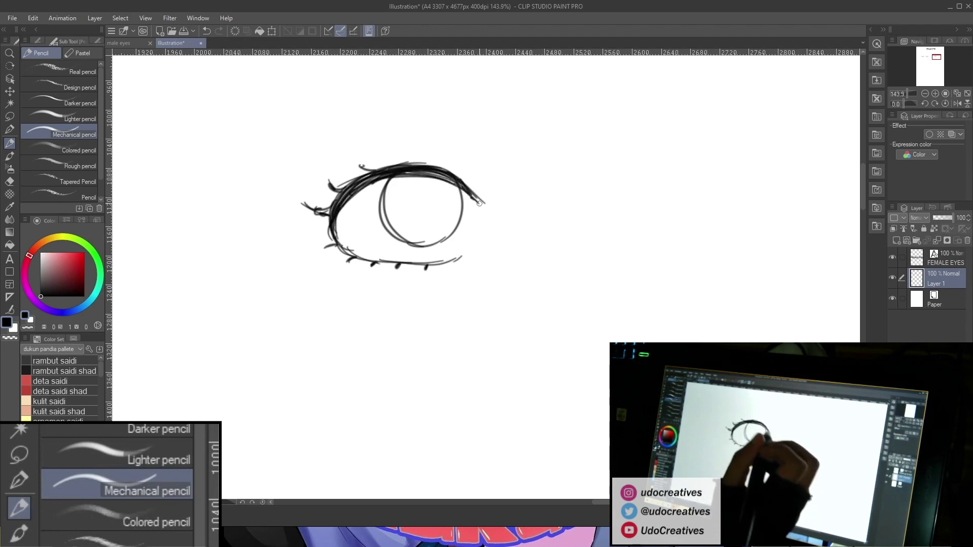
Draw an arched double-line eyebrow above the round eye and a short eyelid crease near its inner corner.
drag(459, 127, 309, 154)
mouse_move(475, 143)
mouse_down()
mouse_move(463, 123)
mouse_move(309, 151)
mouse_up()
mouse_move(470, 170)
mouse_down()
mouse_move(413, 153)
mouse_move(471, 171)
mouse_up()
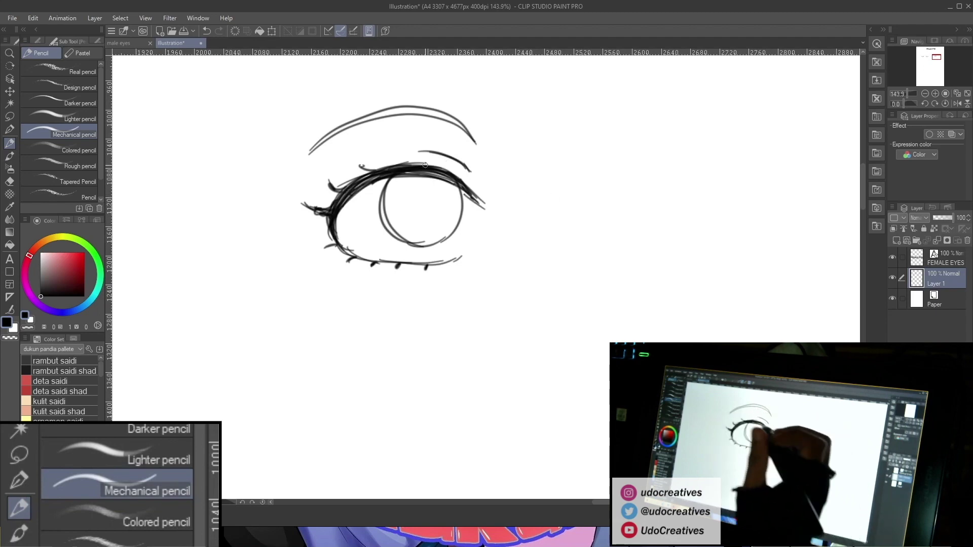
Darken and extend both ends of the round eye's arched eyebrow with the Mechanical pencil.
click(10, 117)
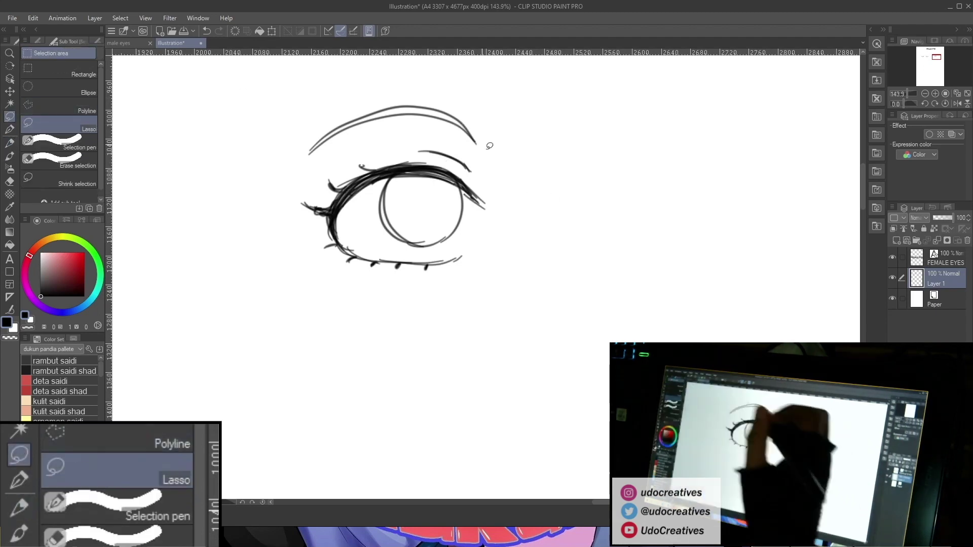
click(9, 142)
mouse_move(460, 123)
mouse_down()
mouse_move(484, 156)
mouse_move(474, 141)
mouse_up()
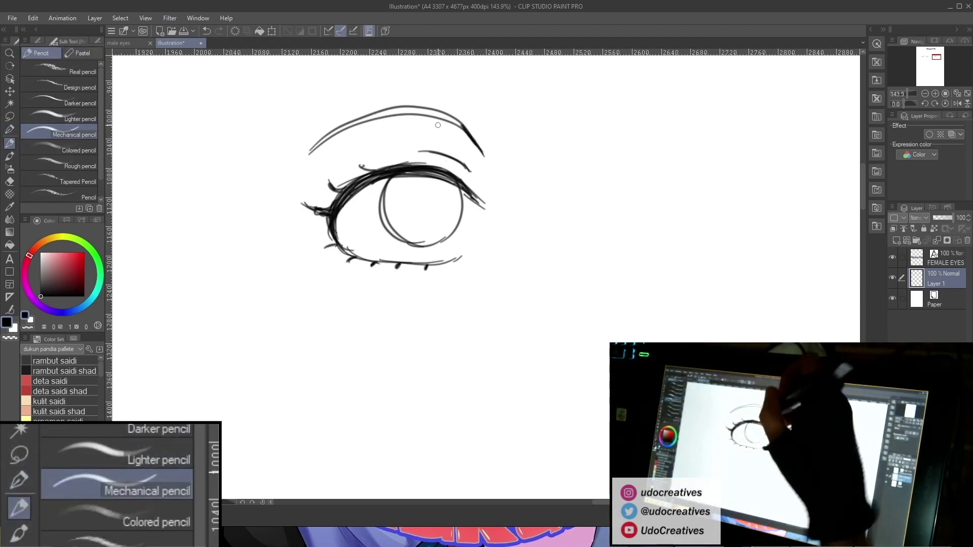
drag(317, 148, 305, 158)
drag(354, 122, 305, 157)
Lasso the round eye with its eyebrow and duplicate it onto a new layer.
drag(460, 199, 434, 199)
drag(495, 222, 471, 200)
click(10, 117)
mouse_move(406, 100)
mouse_down()
mouse_move(379, 98)
mouse_move(520, 152)
mouse_move(354, 106)
mouse_up()
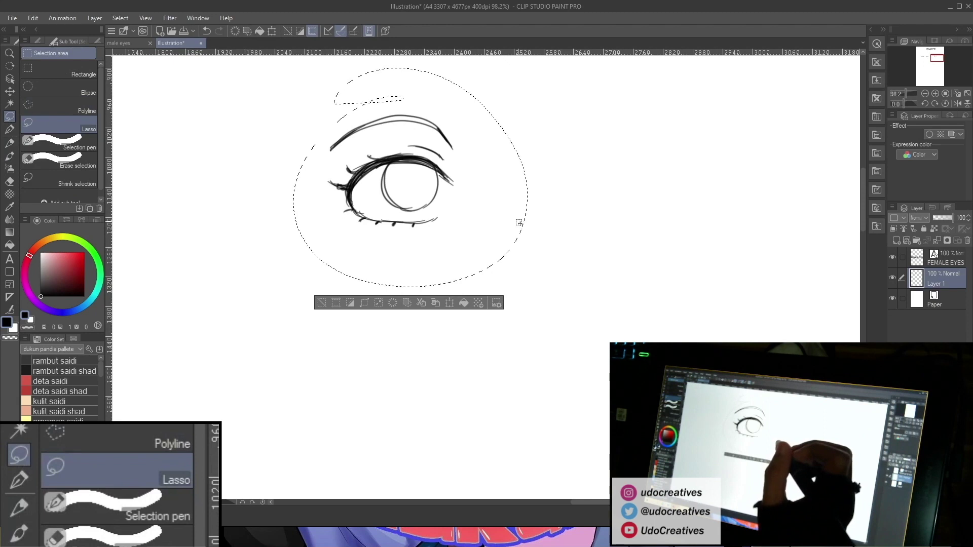
key(ctrl+c)
key(ctrl+v)
Flip the copied round eye horizontally, place it to the right of the original and clear the selection.
key(ctrl+t)
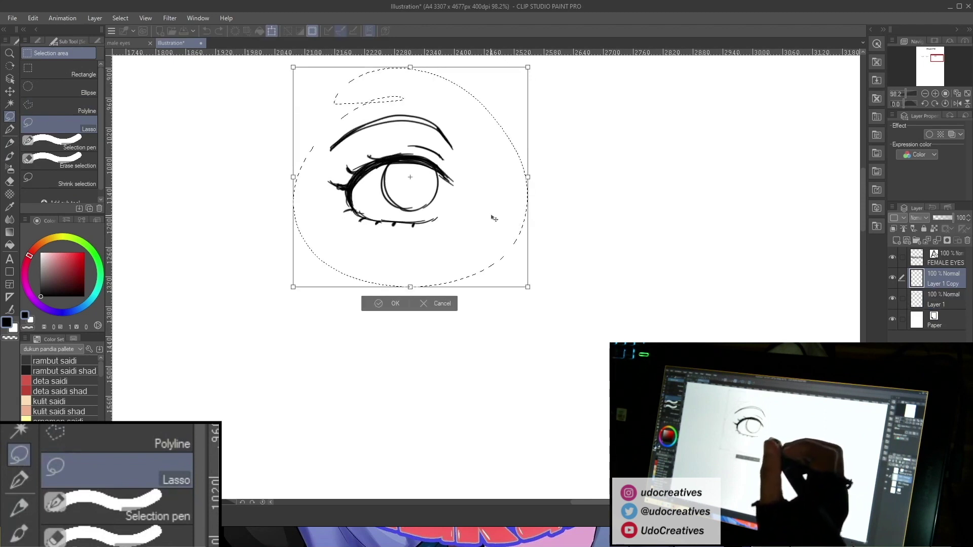
right_click(493, 214)
click(554, 343)
drag(463, 237, 661, 242)
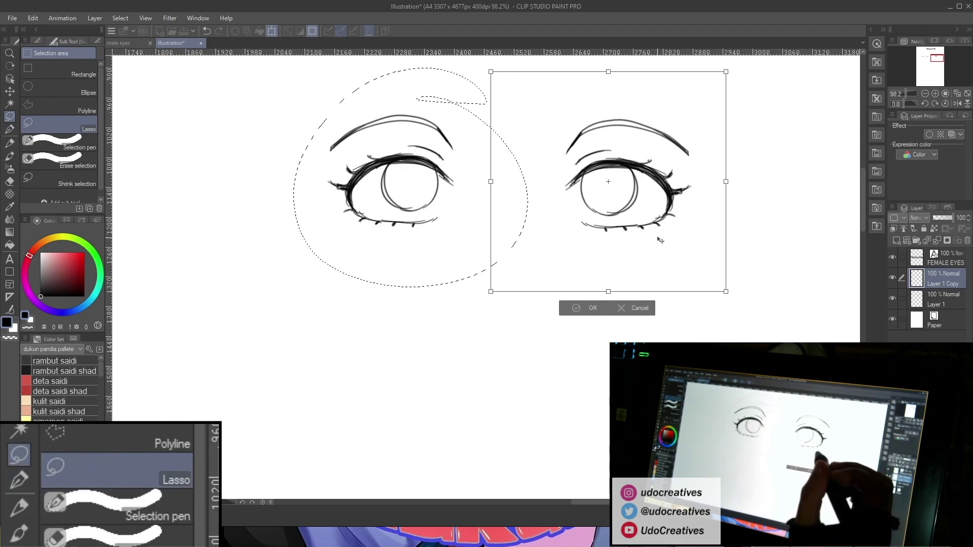
click(593, 307)
scroll(590, 343, down, 3)
key(ctrl+t)
click(586, 327)
key(ctrl+d)
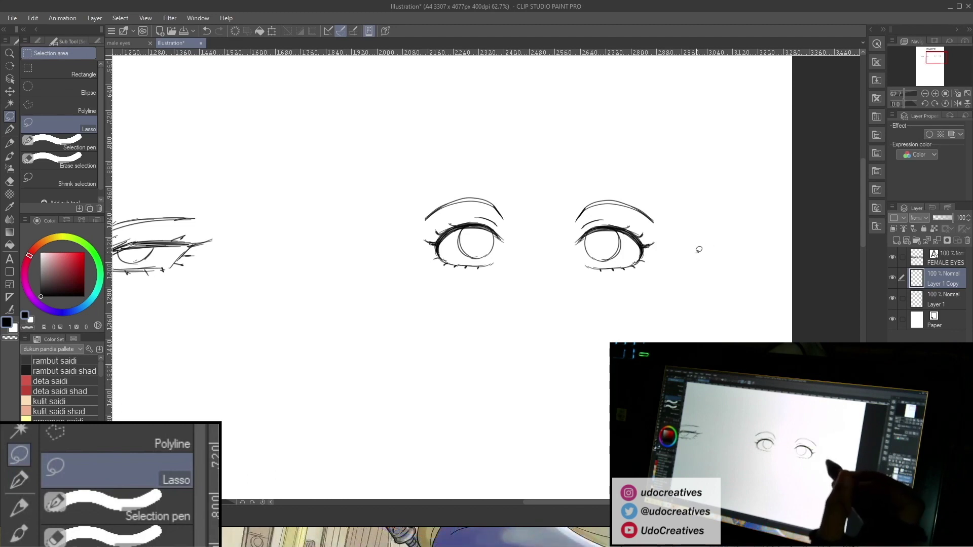
Merge the mirrored round eye into Layer 1 and nudge the pair of round eyes into line with the narrow eyes.
click(9, 143)
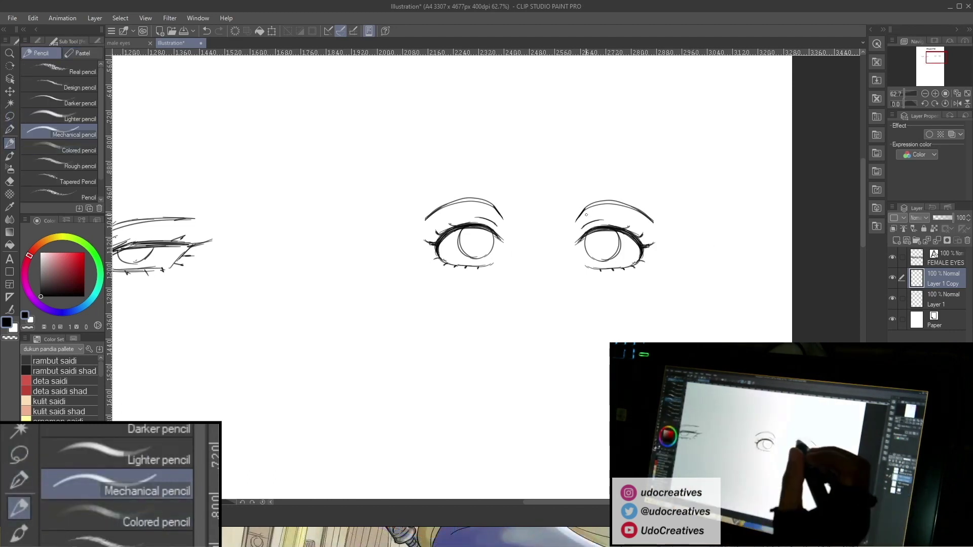
key(ctrl+minus)
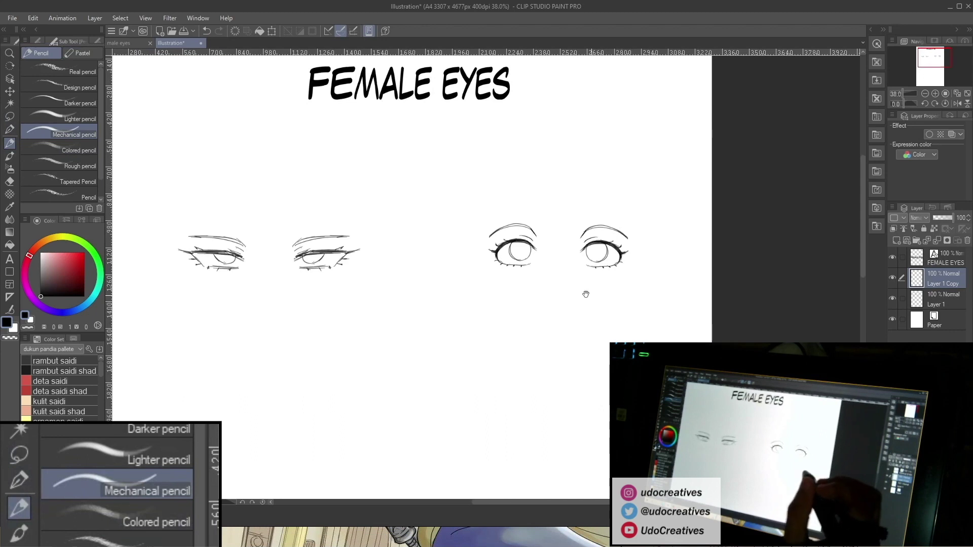
key(m)
mouse_move(525, 187)
mouse_down()
mouse_move(647, 313)
mouse_move(484, 193)
mouse_up()
mouse_move(632, 251)
mouse_down()
mouse_move(620, 259)
mouse_move(632, 251)
mouse_move(645, 268)
mouse_up()
key(ctrl+e)
key(ctrl+d)
Sketch a flat-topped upper lid with slanted corners for an angular eye below the left narrow eye, using the Mechanical pencil.
drag(755, 252, 725, 222)
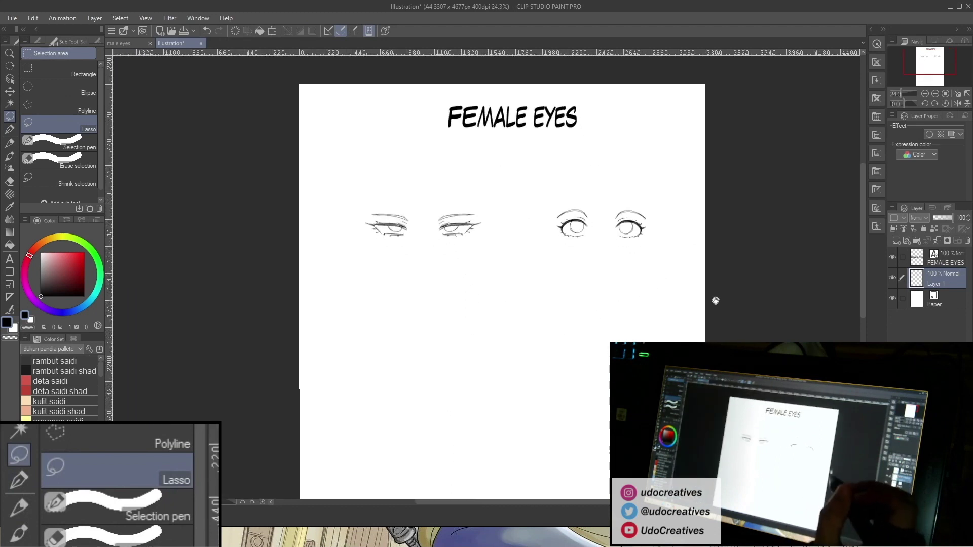
drag(714, 299, 707, 262)
click(10, 143)
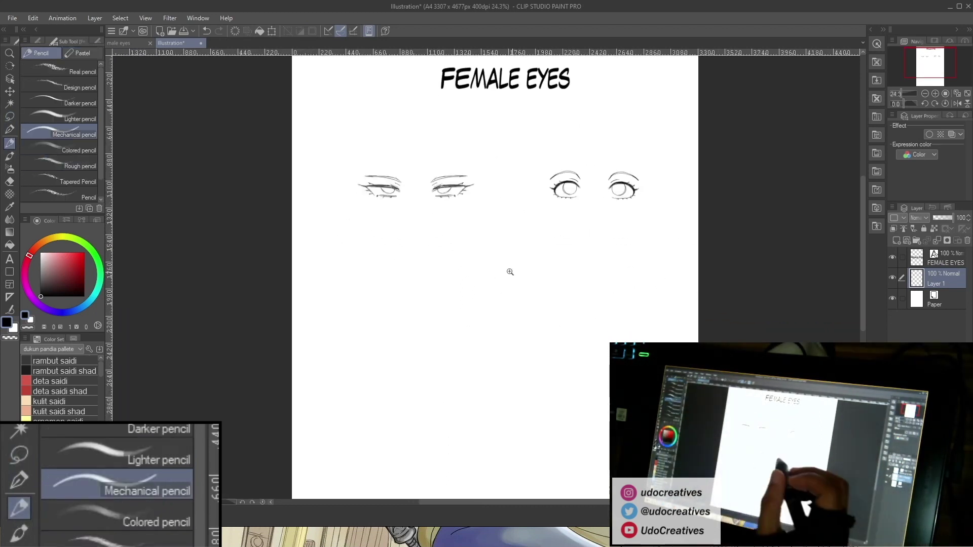
scroll(508, 271, up, 5)
scroll(469, 343, down, 3)
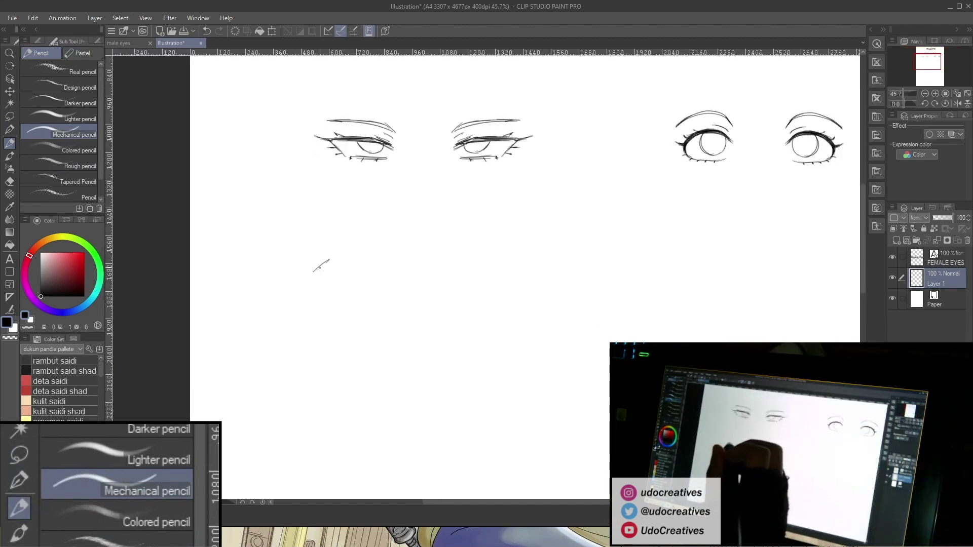
scroll(319, 267, up, 2)
mouse_move(302, 276)
mouse_down()
mouse_move(337, 258)
mouse_move(384, 259)
mouse_up()
drag(326, 261, 398, 257)
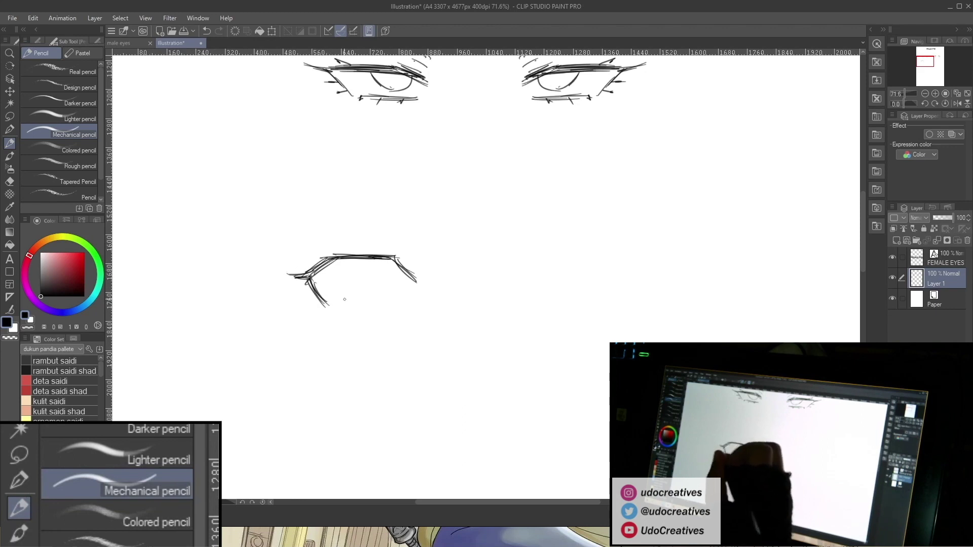
Add a straight lower lid and a U-shaped iris hanging from the upper lid of the angular eye.
drag(338, 309, 398, 308)
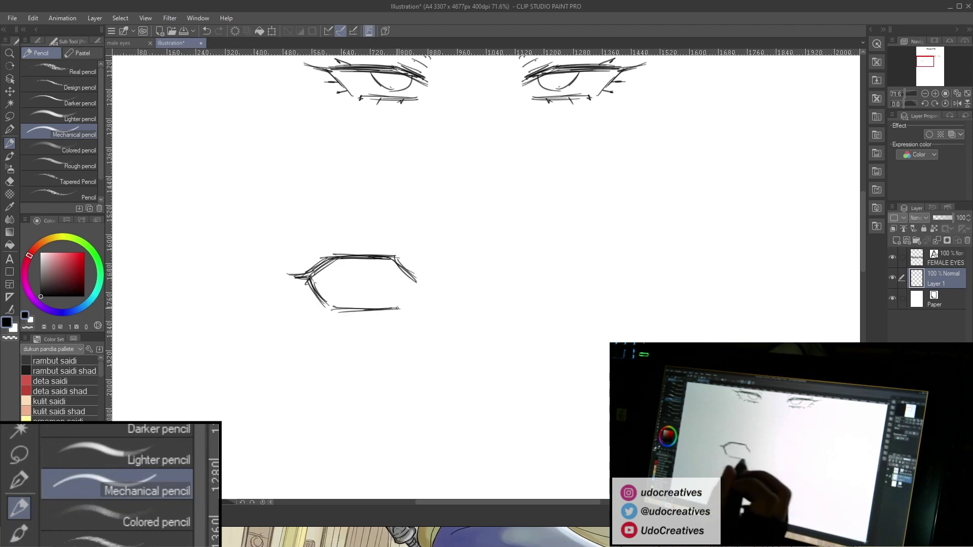
drag(333, 308, 401, 307)
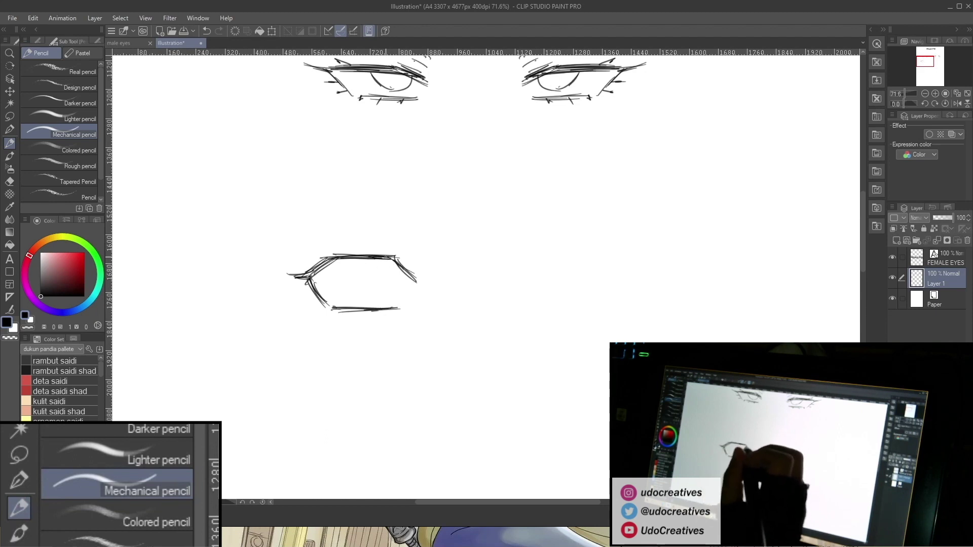
drag(348, 260, 381, 297)
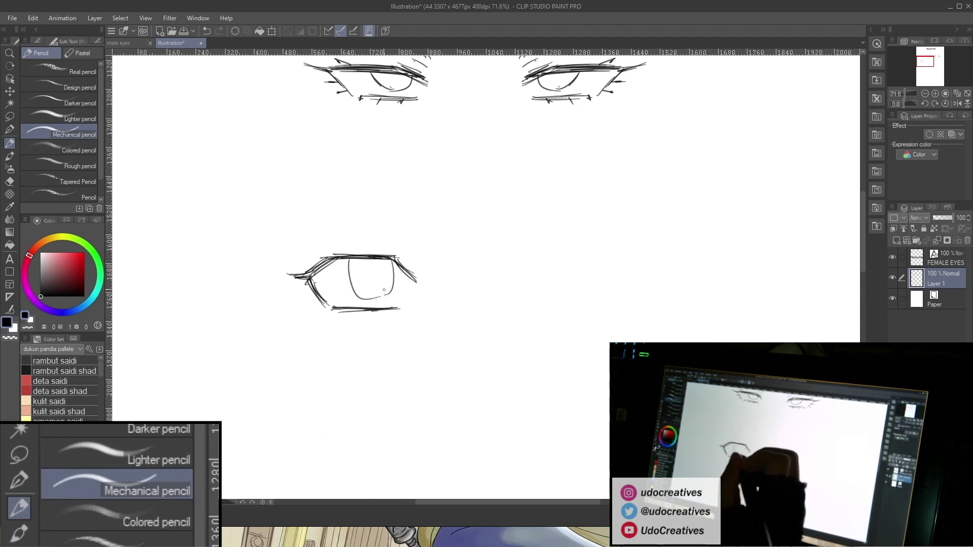
drag(397, 259, 334, 261)
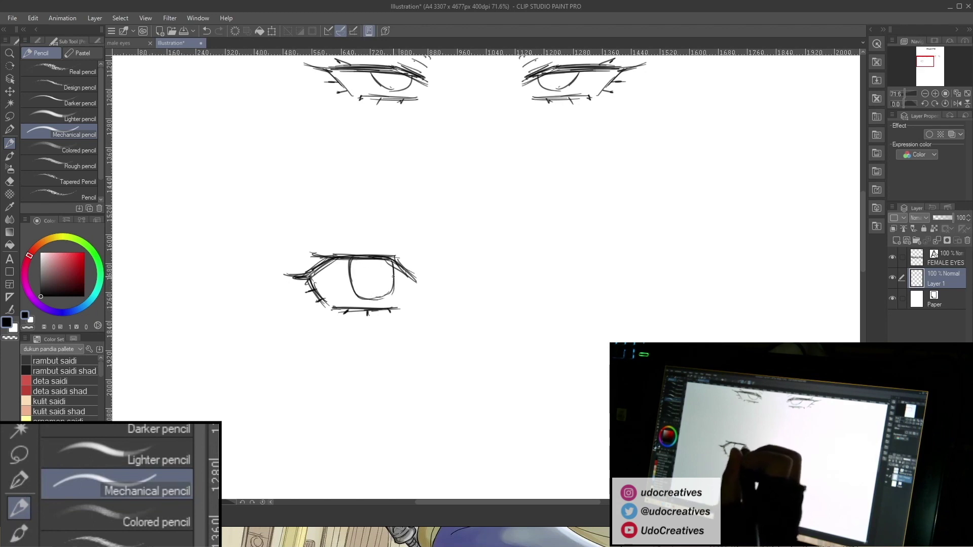
Draw a curved eyebrow above the angular eye and clean its upper edge with the Hard eraser.
drag(412, 243, 298, 238)
drag(411, 243, 307, 232)
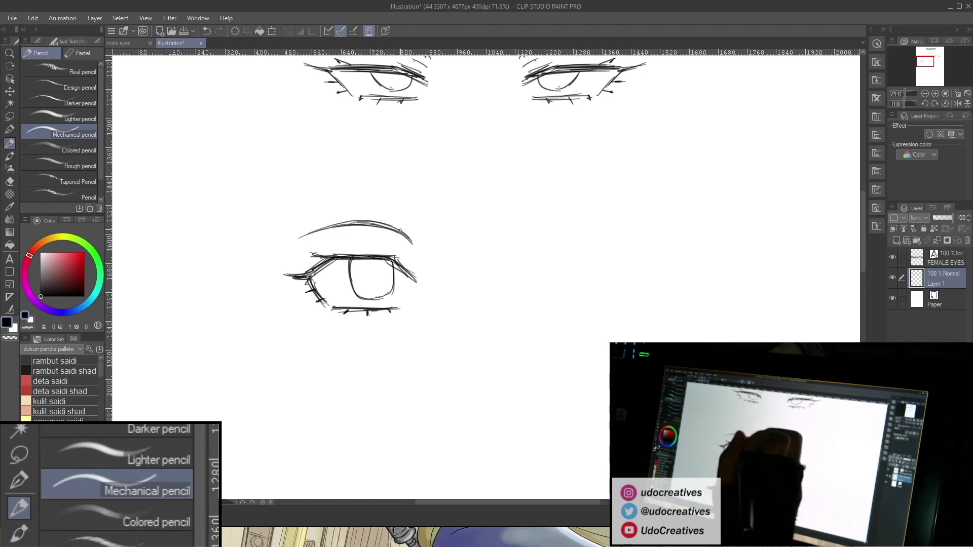
key(e)
drag(407, 226, 397, 222)
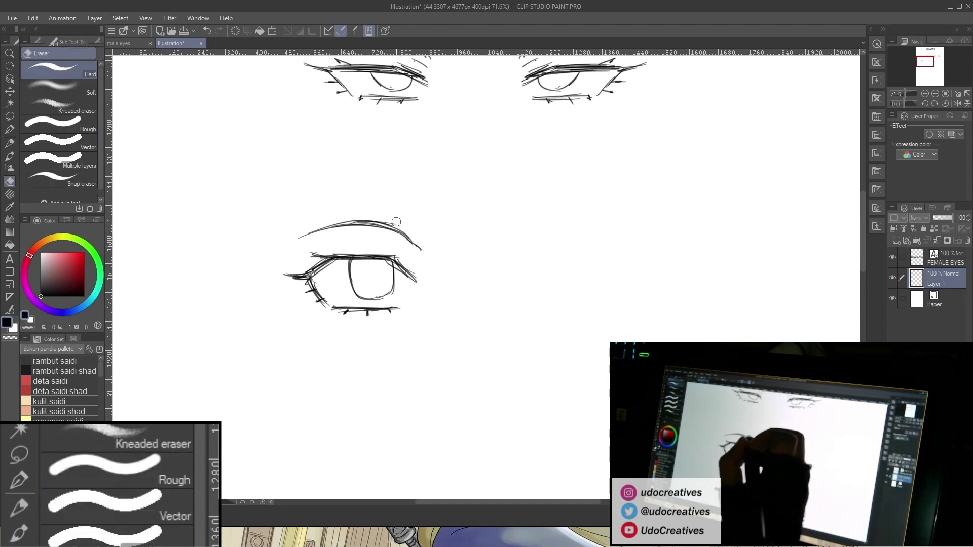
key(p)
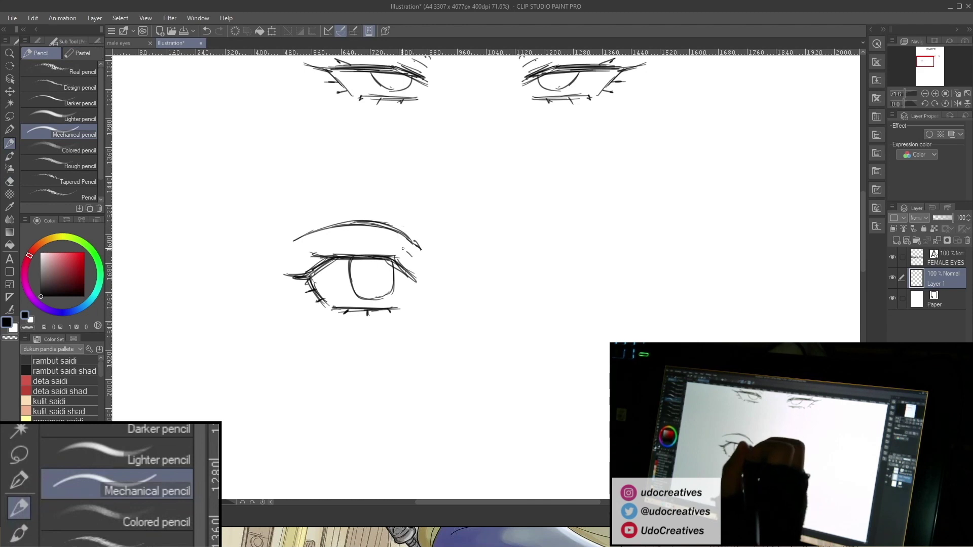
Select the whole angular eye with its eyebrow, scale it down slightly and reposition it below the left narrow eye.
scroll(482, 291, down, 1)
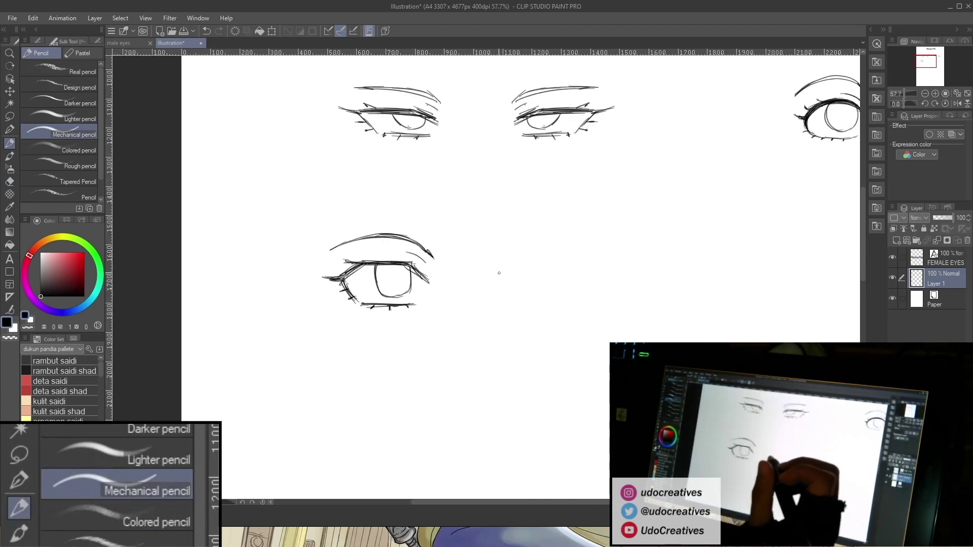
click(10, 116)
mouse_move(378, 200)
mouse_down()
mouse_move(472, 319)
mouse_move(330, 210)
mouse_up()
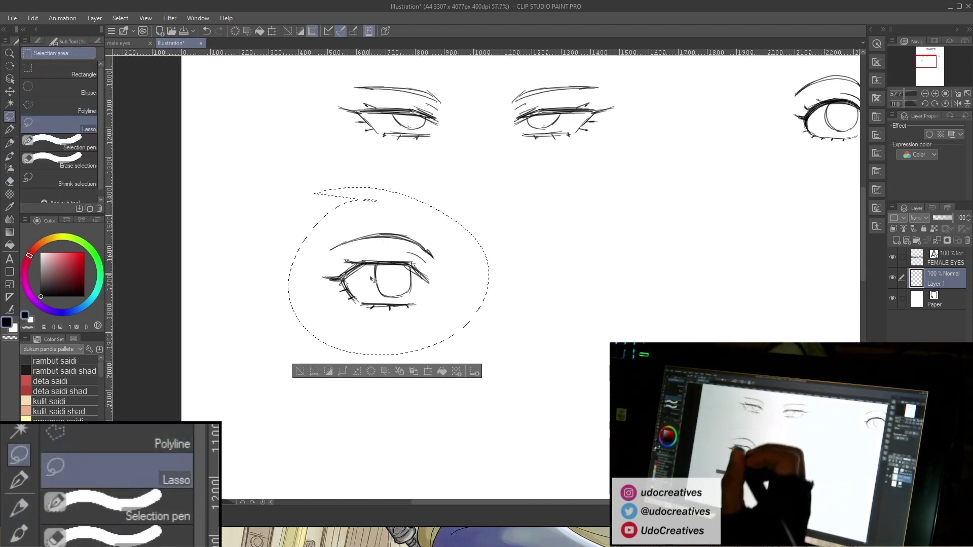
key(ctrl+t)
drag(288, 356, 313, 336)
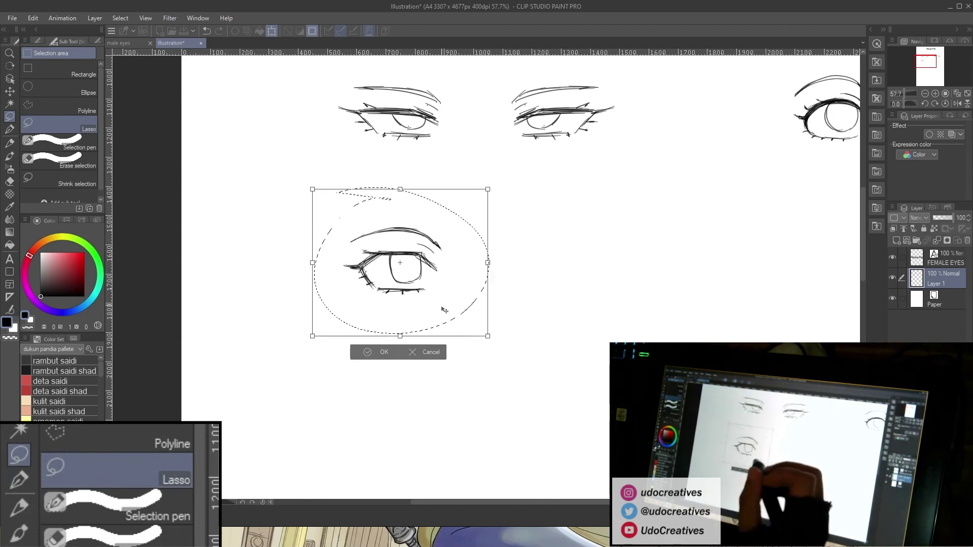
drag(441, 305, 440, 321)
click(383, 368)
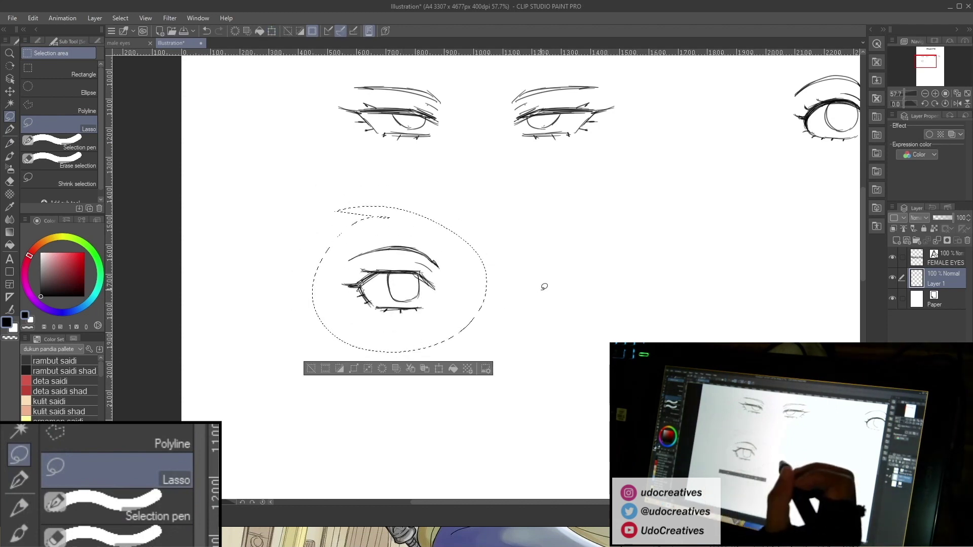
click(539, 285)
Duplicate the angular eye, flip the copy horizontally and place it beside the original as the matching right eye.
mouse_move(421, 220)
mouse_down()
mouse_move(432, 223)
mouse_move(383, 217)
mouse_up()
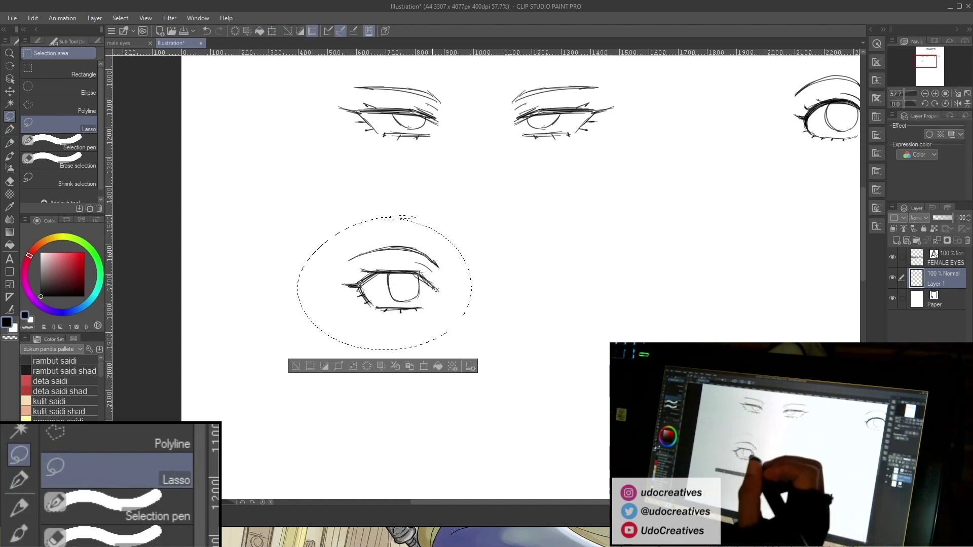
key(ctrl+c)
key(ctrl+v)
key(ctrl+t)
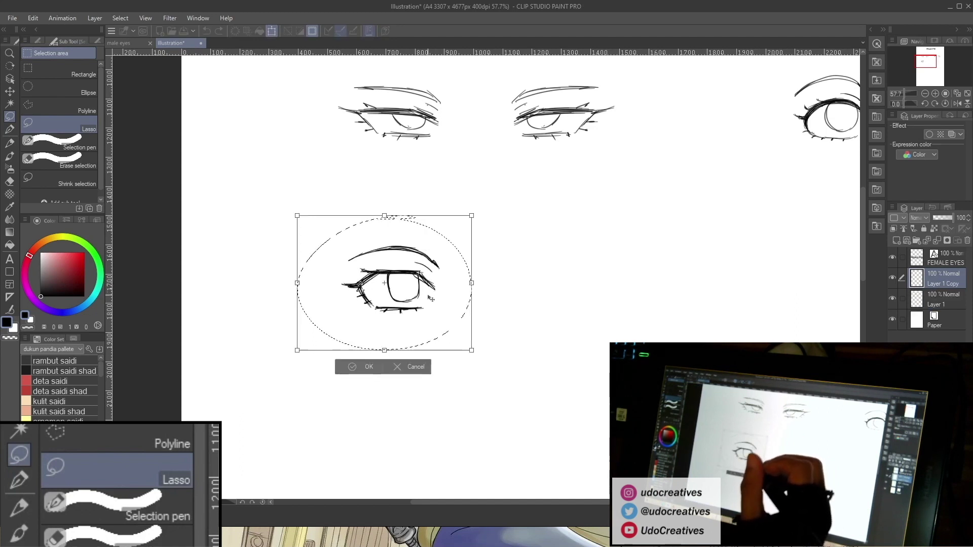
right_click(425, 302)
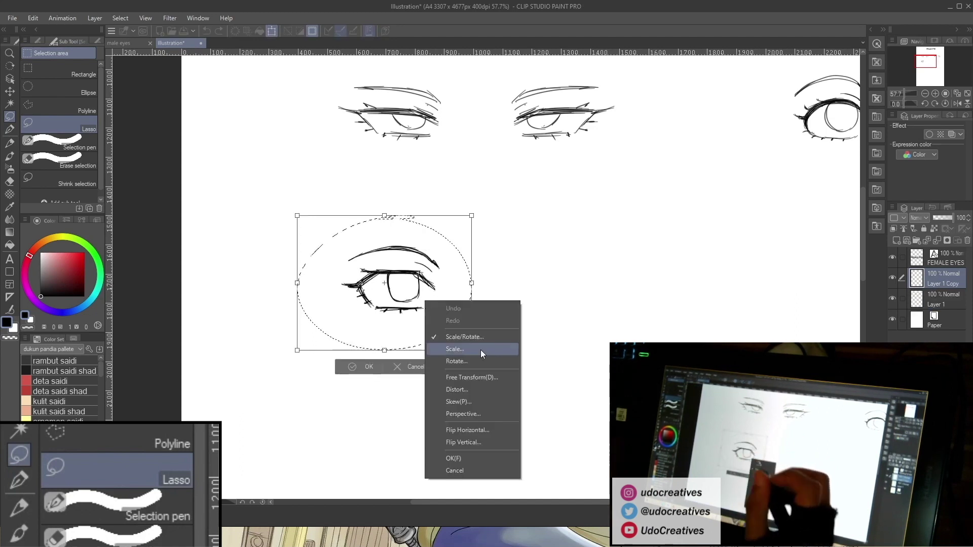
click(494, 428)
drag(420, 323, 599, 322)
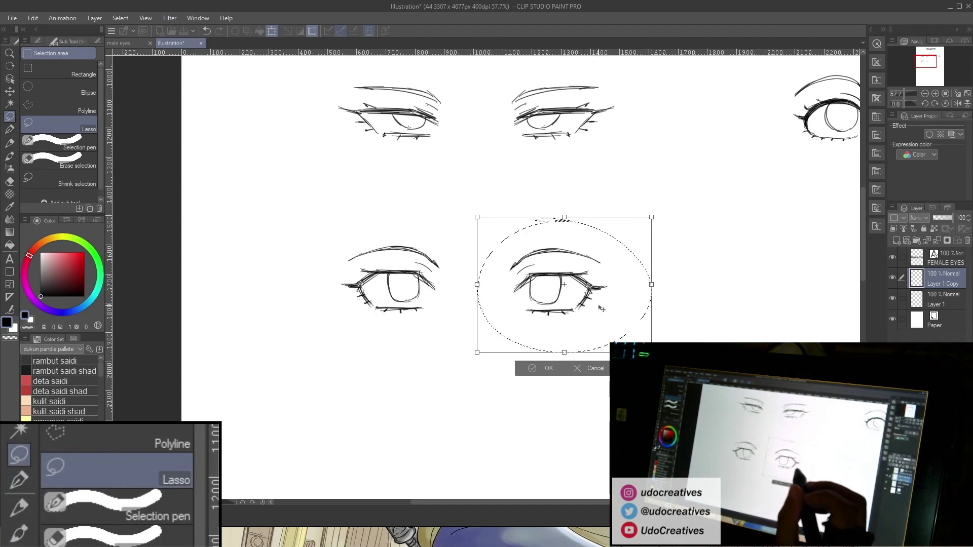
key(Return)
key(ctrl+d)
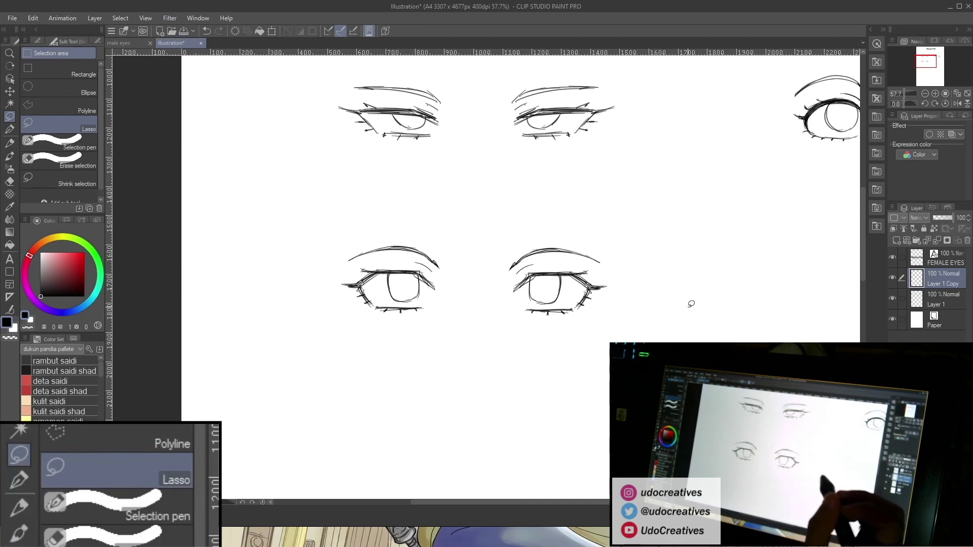
Merge the mirrored angular eye into Layer 1 and move the angular pair farther down from the narrow eyes.
key(ctrl+e)
scroll(673, 325, down, 5)
drag(689, 340, 491, 326)
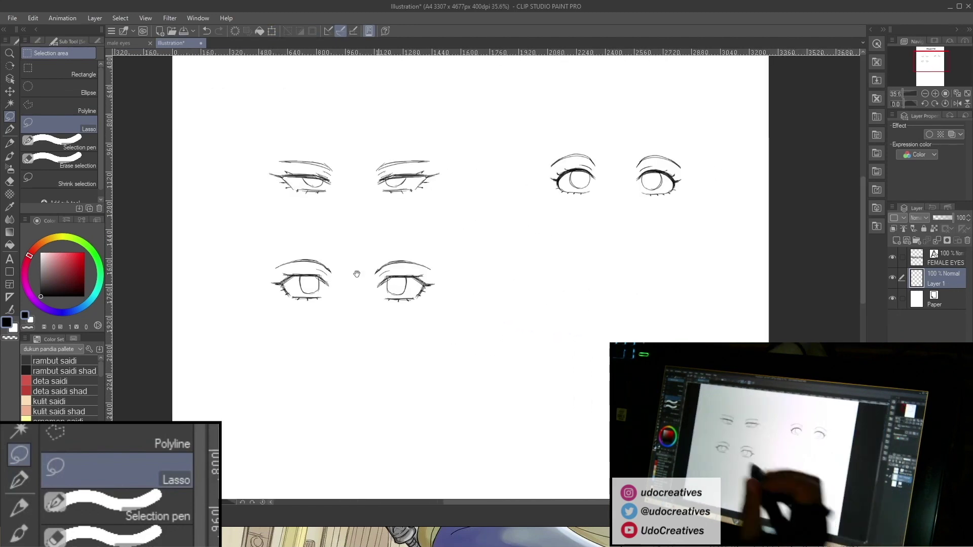
scroll(480, 233, down, 3)
drag(558, 395, 526, 257)
scroll(527, 263, down, 2)
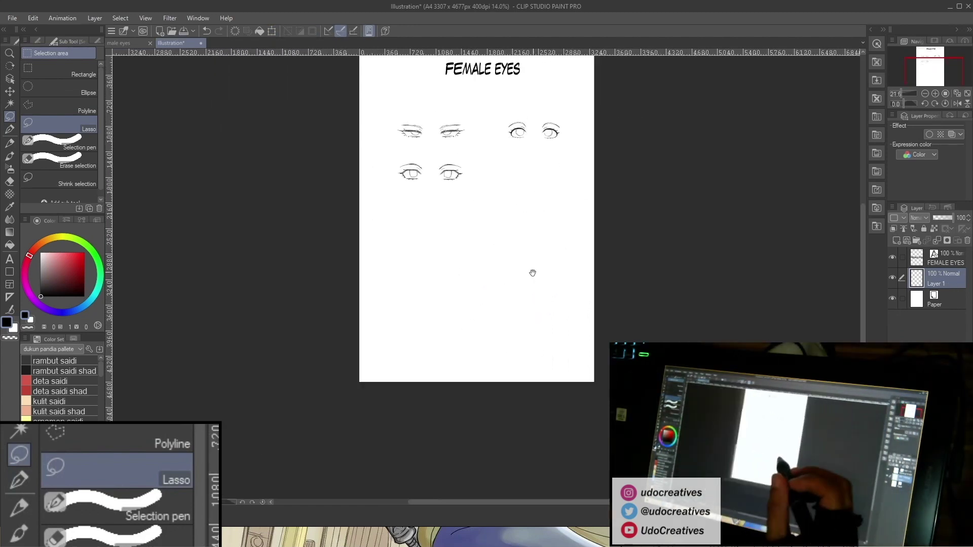
scroll(461, 255, up, 4)
mouse_move(428, 188)
mouse_down()
mouse_move(400, 181)
mouse_move(408, 186)
mouse_up()
drag(420, 262, 425, 285)
key(ctrl+d)
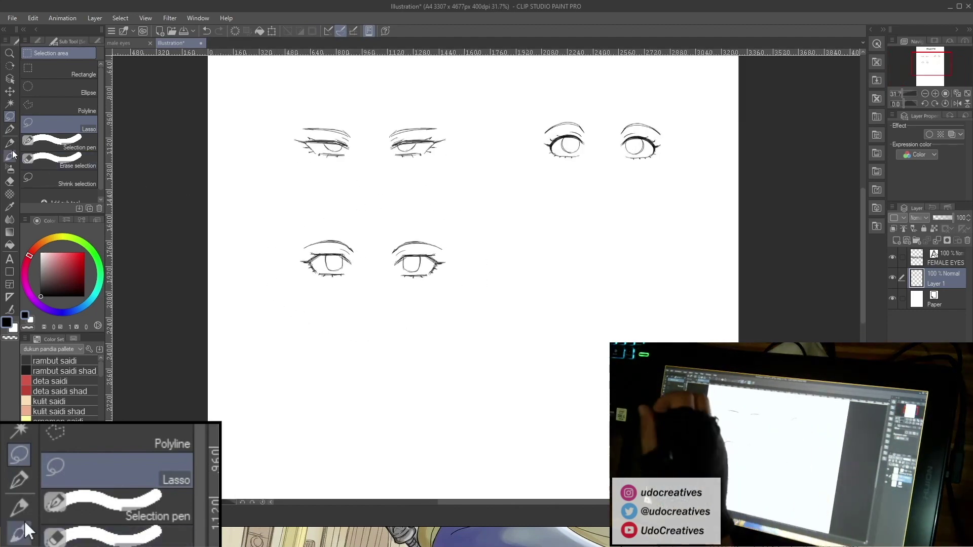
Sketch a long, winged upper lid, slanted outer corner and straight lower lid for a sharp eye below the round eyes, using the Mechanical pencil.
click(10, 143)
drag(608, 297, 488, 291)
mouse_move(454, 254)
mouse_down()
mouse_move(471, 257)
mouse_move(396, 246)
mouse_up()
scroll(464, 249, up, 2)
drag(486, 261, 364, 246)
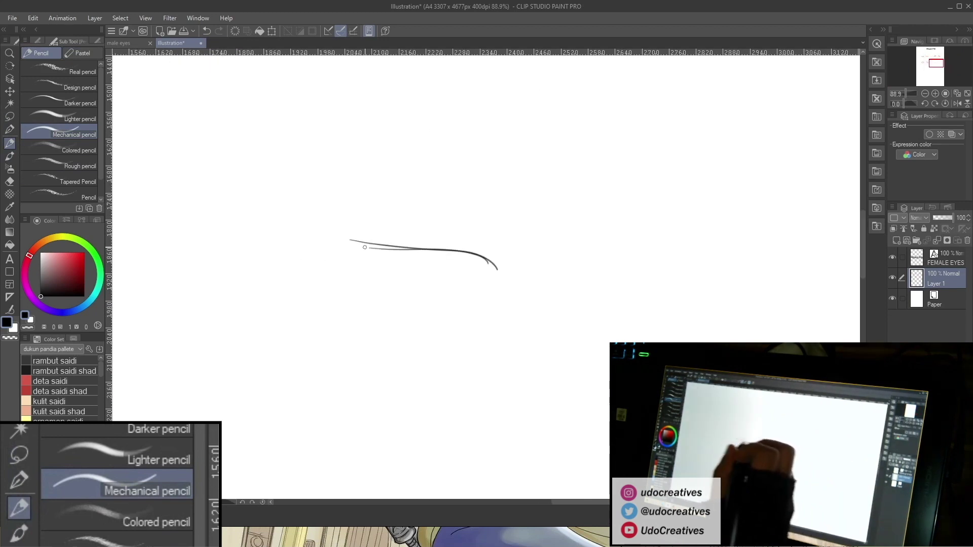
mouse_move(497, 263)
mouse_down()
mouse_move(341, 243)
mouse_move(408, 279)
mouse_up()
key(ctrl+z)
key(ctrl+z)
key(ctrl+z)
drag(404, 277, 485, 280)
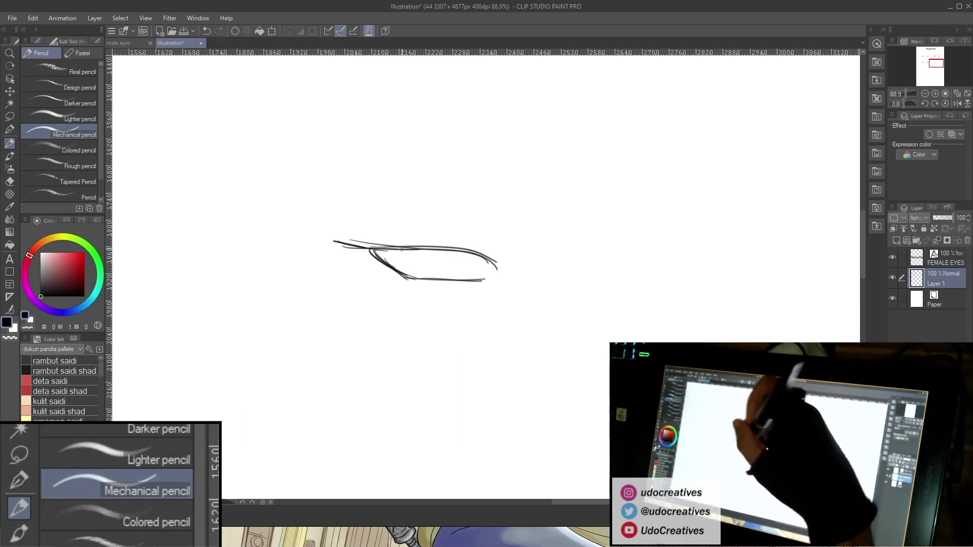
Thicken the sharp eye's upper lid, add short lashes and draw a partly covered iris hanging from the lid.
drag(341, 241, 471, 252)
drag(412, 244, 494, 265)
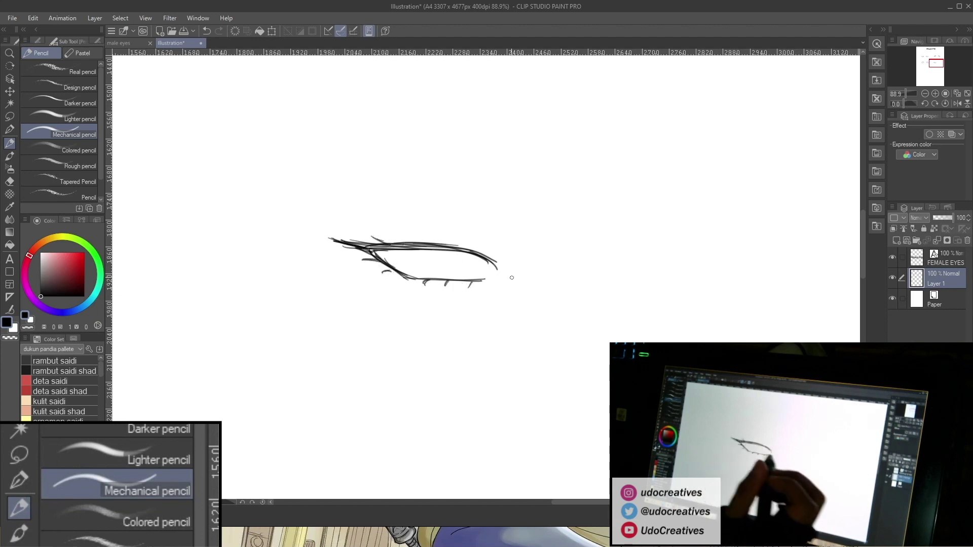
mouse_move(435, 253)
mouse_down()
mouse_move(467, 273)
mouse_move(446, 269)
mouse_up()
drag(478, 256, 458, 273)
drag(426, 249, 444, 268)
drag(401, 245, 371, 250)
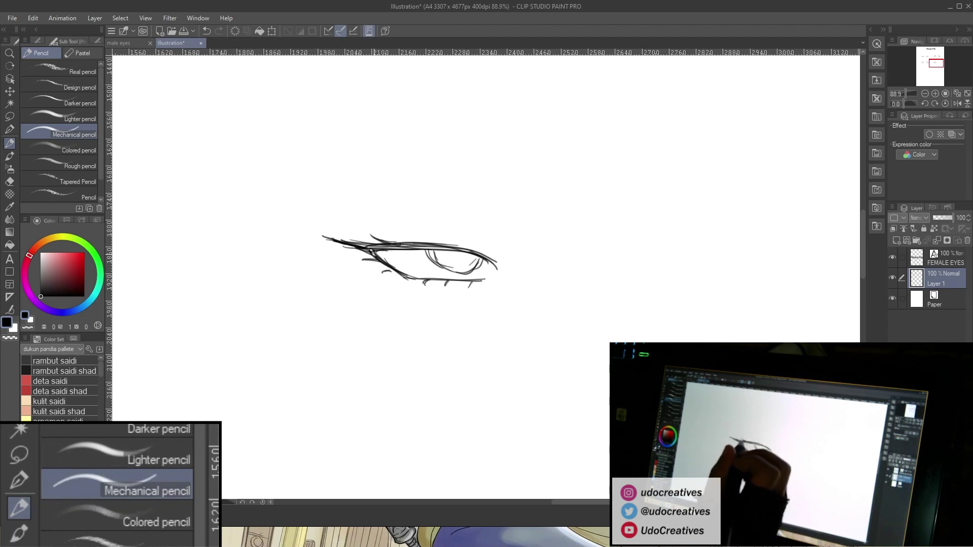
Draw a long, gently curved eyebrow sloping down toward the inner corner above the sharp eye.
drag(497, 235, 356, 209)
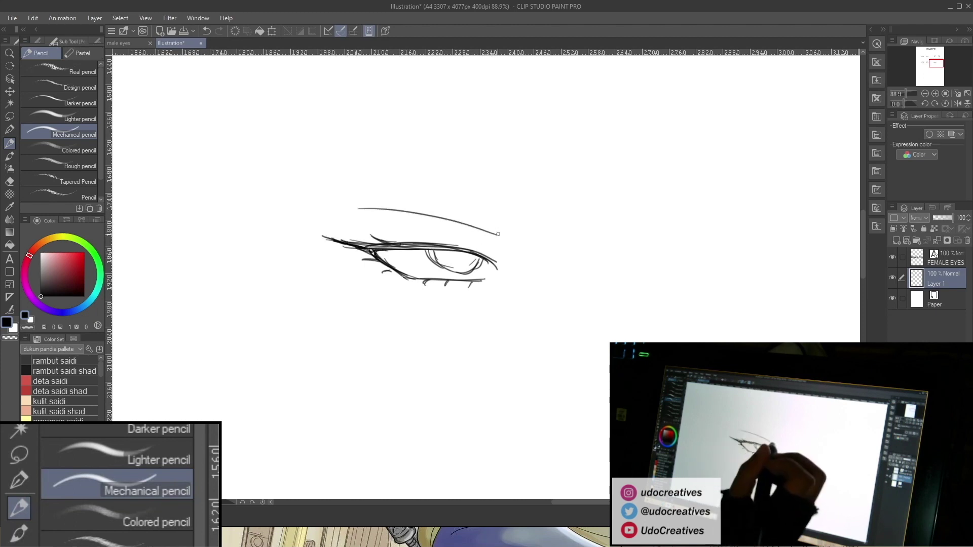
drag(494, 231, 370, 208)
drag(429, 214, 336, 209)
drag(497, 236, 403, 208)
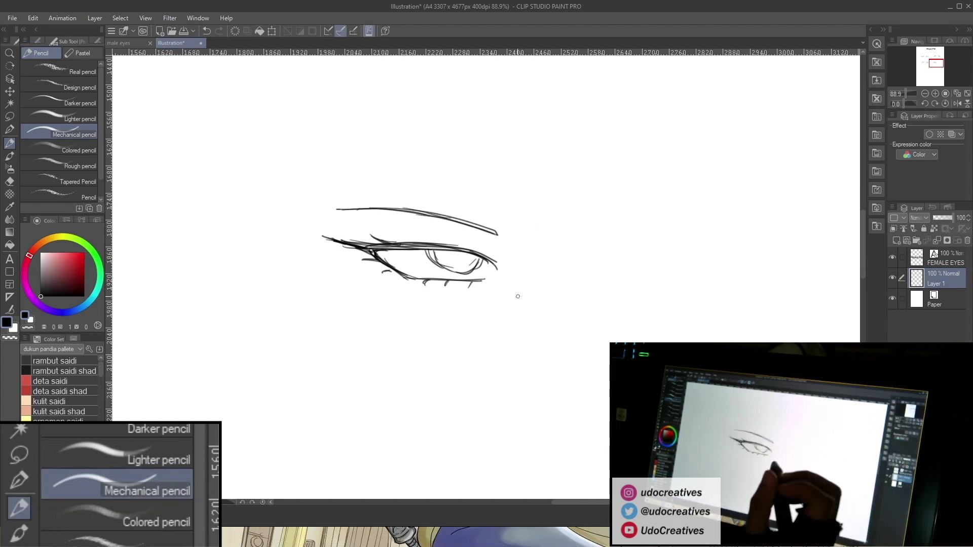
drag(439, 284, 416, 285)
drag(495, 284, 431, 286)
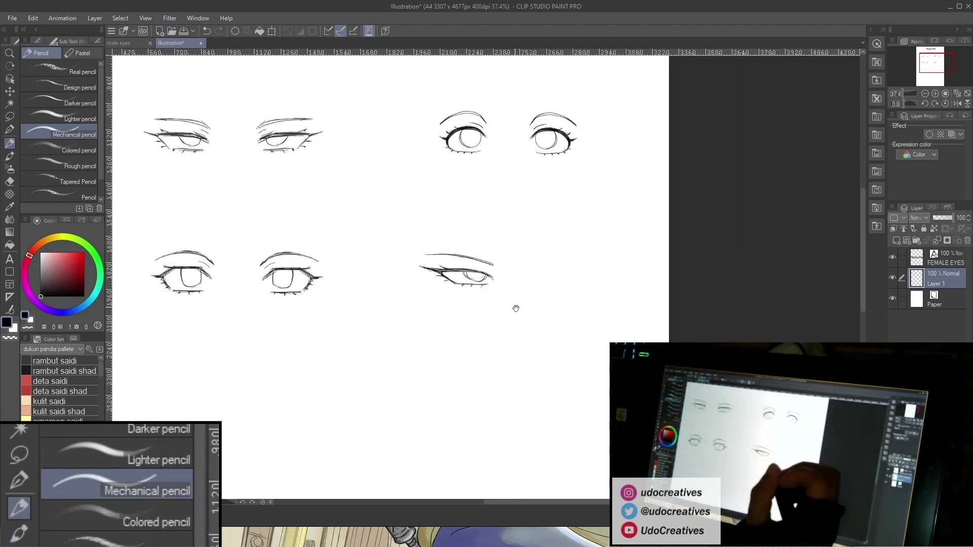
drag(491, 290, 504, 295)
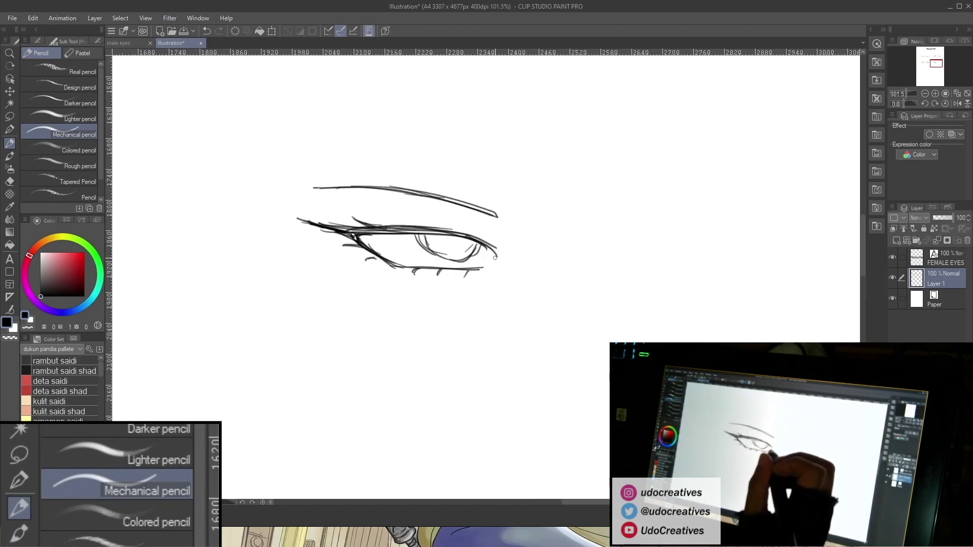
Duplicate the sharp eye with its eyebrow, flip the copy horizontally and align it beside the original.
click(9, 116)
mouse_move(412, 148)
mouse_down()
mouse_move(264, 254)
mouse_move(408, 158)
mouse_up()
drag(576, 320, 547, 303)
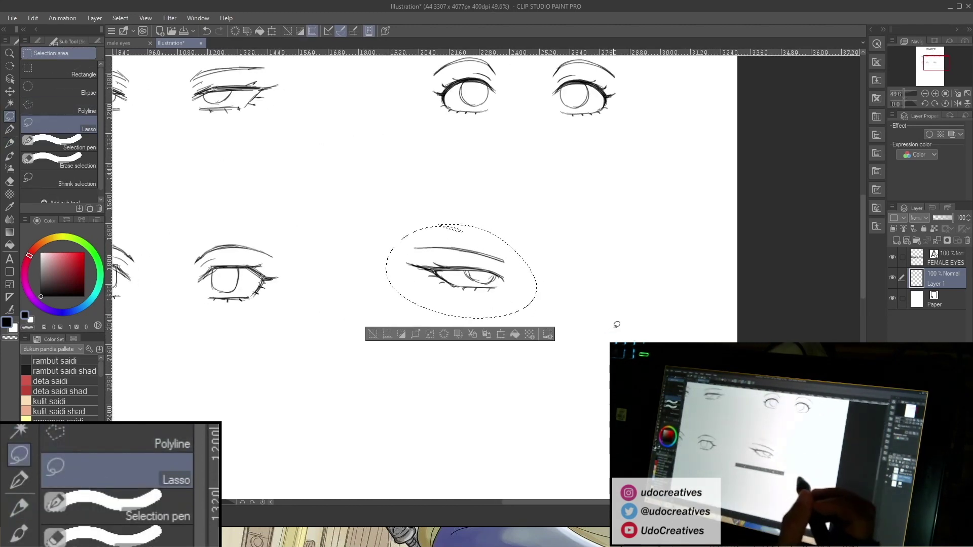
key(ctrl+c)
key(ctrl+v)
key(ctrl+t)
right_click(512, 288)
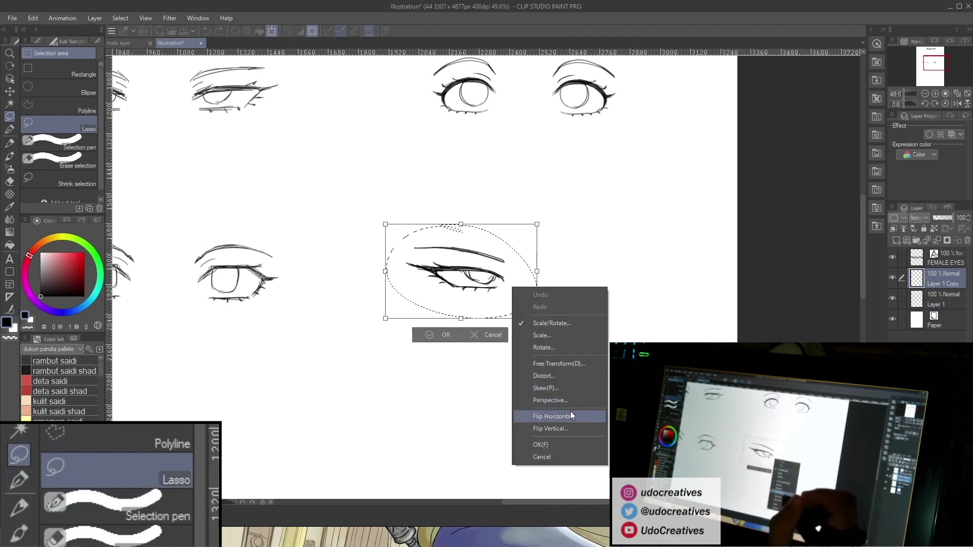
click(557, 416)
drag(479, 291, 629, 294)
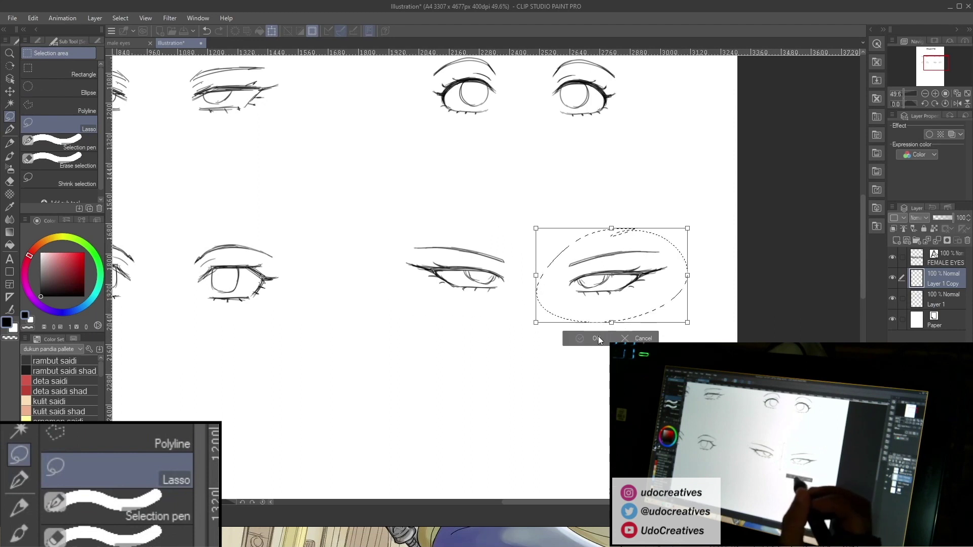
drag(664, 235, 663, 232)
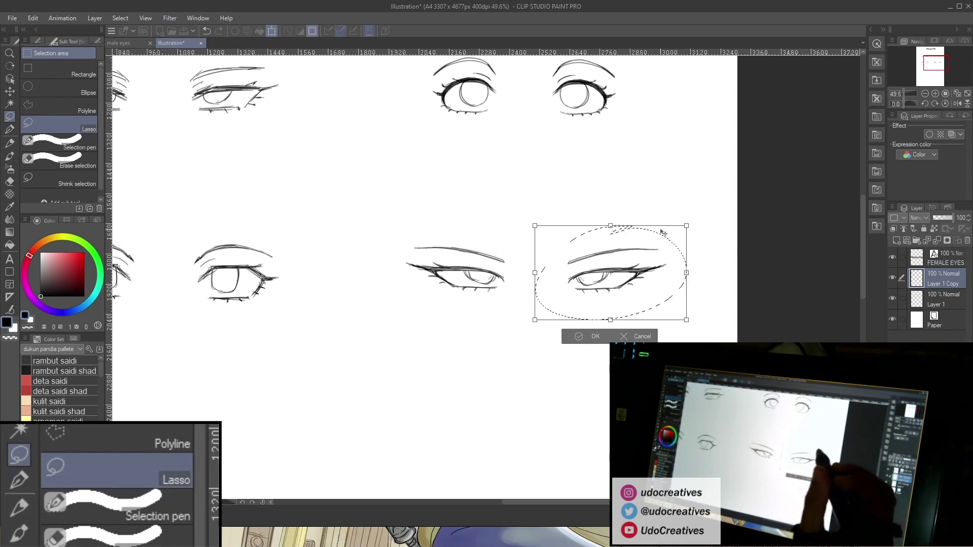
click(595, 336)
key(ctrl+d)
Merge the mirrored sharp eye into Layer 1 and shift all four eye pairs slightly left on the page.
drag(692, 308, 680, 310)
scroll(680, 309, down, 1)
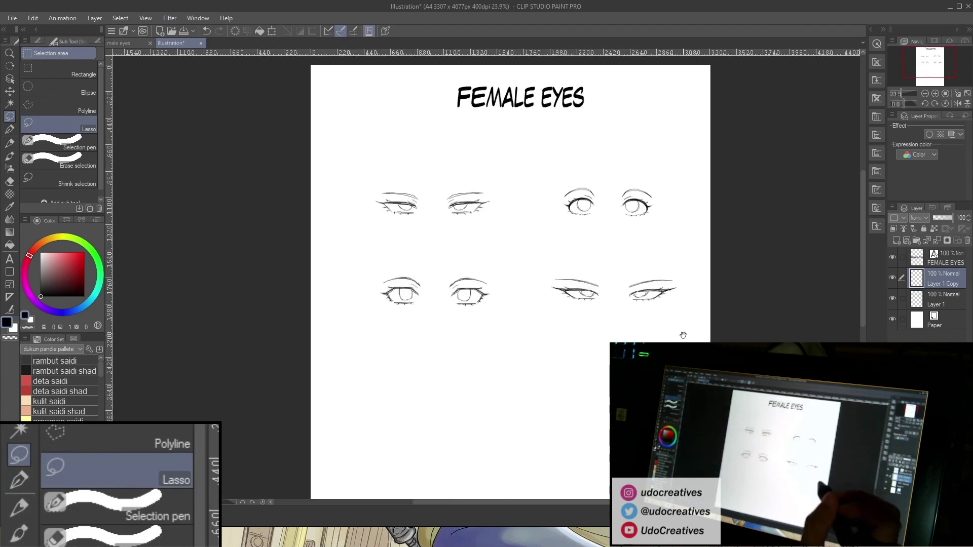
key(ctrl+e)
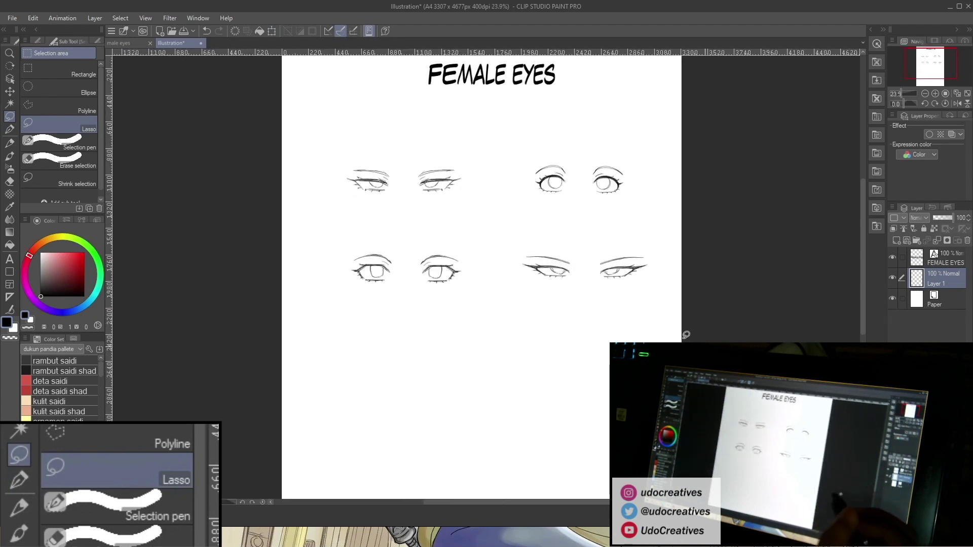
drag(707, 381, 683, 362)
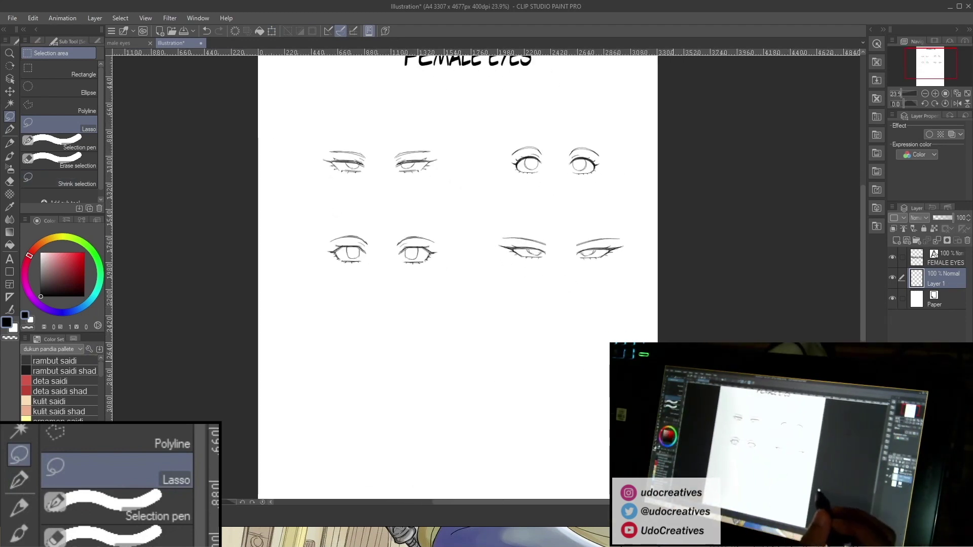
mouse_move(397, 118)
mouse_down()
mouse_move(375, 114)
mouse_move(674, 163)
mouse_move(386, 121)
mouse_up()
drag(582, 260, 575, 261)
key(ctrl+d)
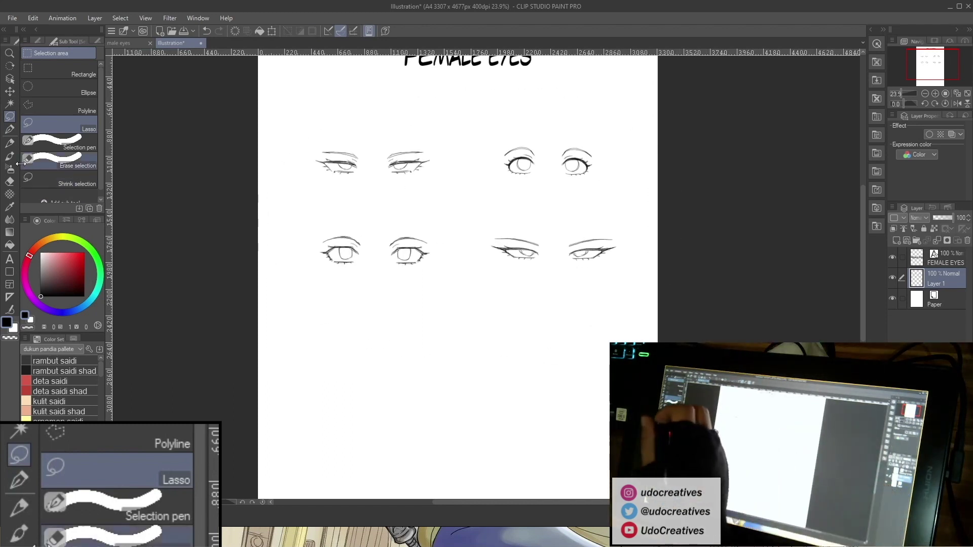
Sketch a high arched upper lid with a shaded outer wing and a short lower lid below the left angular eye, using the Mechanical pencil.
click(10, 143)
mouse_move(349, 342)
mouse_down()
mouse_move(395, 394)
mouse_move(346, 278)
mouse_move(300, 310)
mouse_up()
mouse_move(355, 277)
mouse_down()
mouse_move(296, 319)
mouse_move(347, 325)
mouse_up()
mouse_move(358, 278)
mouse_down()
mouse_move(306, 319)
mouse_move(278, 319)
mouse_move(293, 319)
mouse_up()
drag(304, 314, 283, 319)
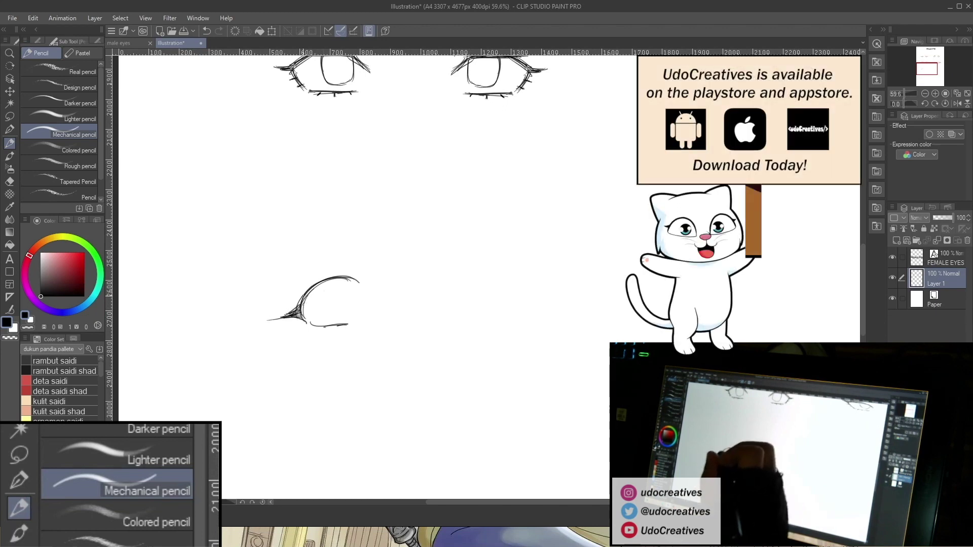
Draw a large round iris in the winged eye, add lashes and thicken its upper lid.
drag(338, 279, 347, 316)
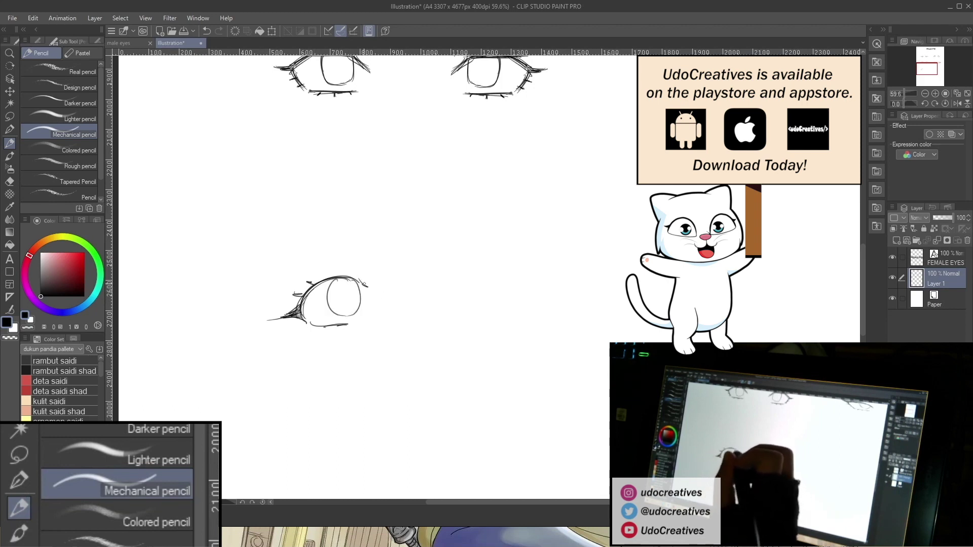
drag(360, 280, 368, 288)
mouse_move(301, 308)
mouse_down()
mouse_move(326, 282)
mouse_move(362, 286)
mouse_move(305, 303)
mouse_up()
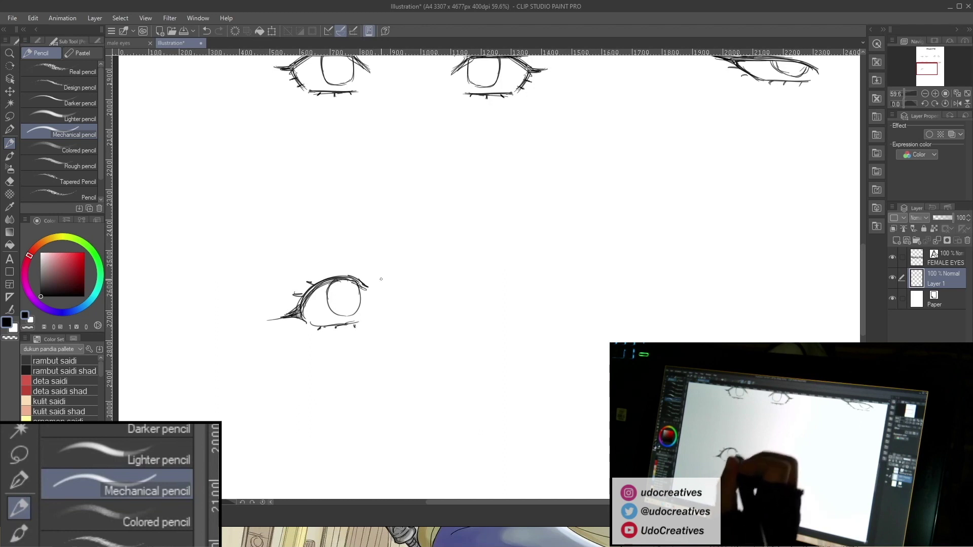
Draw an arched eyebrow and a lid crease above the winged eye, and move both down closer to the eye.
drag(294, 261, 361, 243)
mouse_move(291, 263)
mouse_down()
mouse_move(361, 243)
mouse_move(336, 261)
mouse_up()
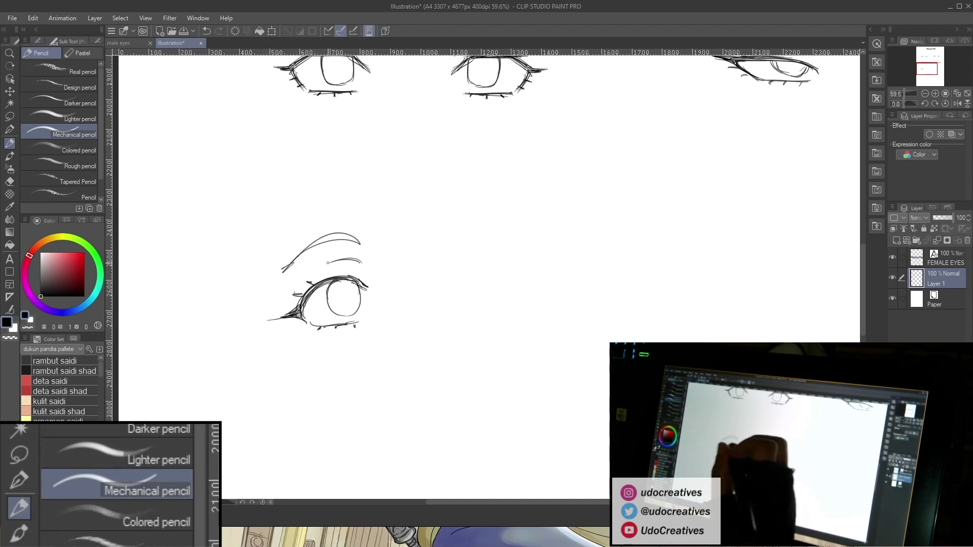
key(m)
mouse_move(366, 272)
mouse_down()
mouse_move(256, 280)
mouse_move(365, 271)
mouse_up()
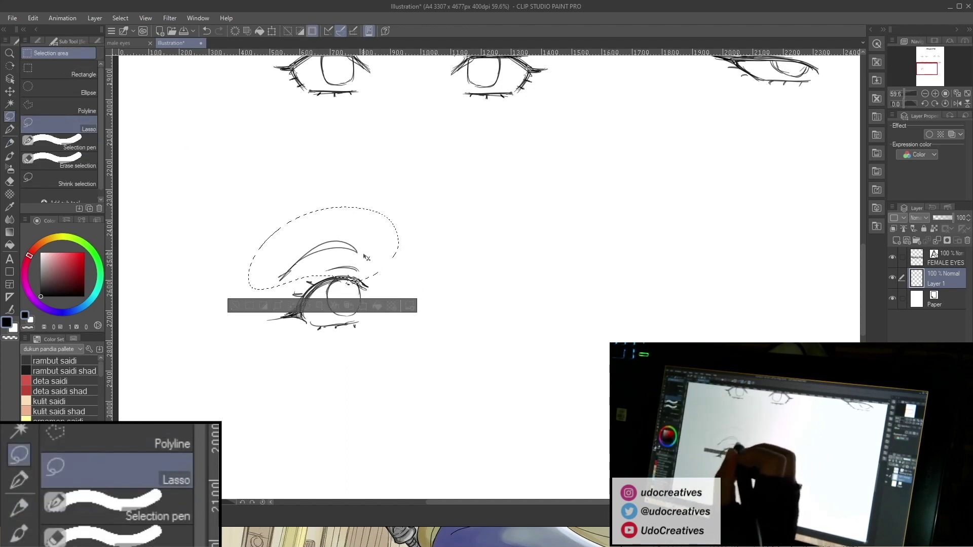
click(412, 234)
Duplicate the winged eye with its eyebrow, flip the copy horizontally and place it beside the original.
mouse_move(348, 212)
mouse_down()
mouse_move(228, 305)
mouse_move(308, 236)
mouse_up()
key(ctrl+c)
key(ctrl+v)
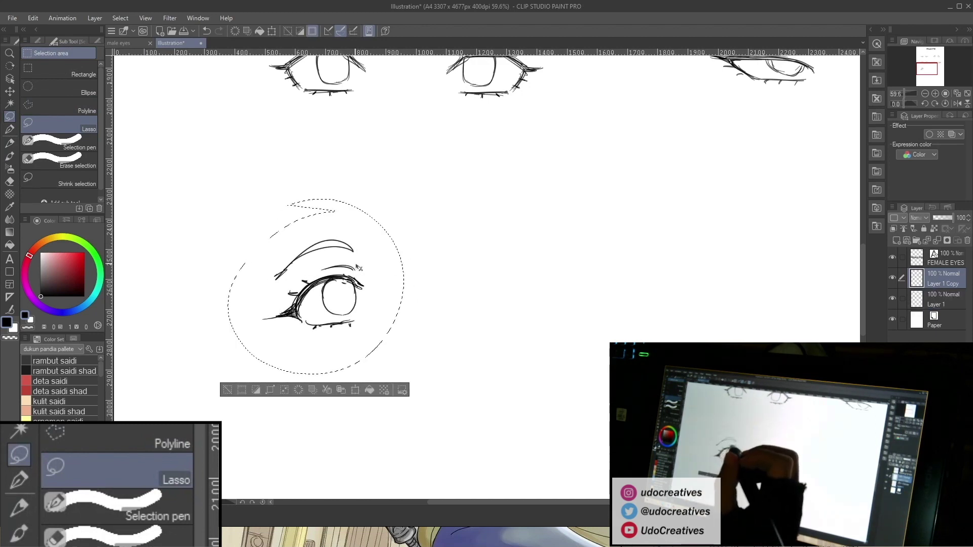
key(ctrl+t)
right_click(370, 275)
click(433, 404)
drag(354, 340, 522, 340)
click(476, 392)
click(636, 317)
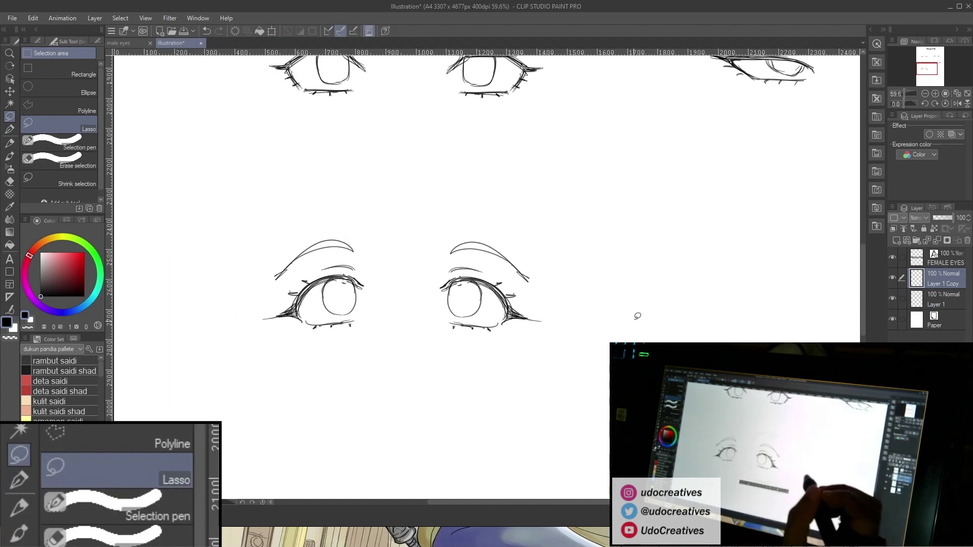
Sketch a slanted upper lid and a shallow curved lower lid for a new eye beside the winged pair, using the Mechanical pencil.
click(12, 145)
scroll(428, 378, down, 4)
mouse_move(632, 420)
mouse_down()
mouse_move(522, 391)
mouse_move(451, 360)
mouse_move(488, 362)
mouse_up()
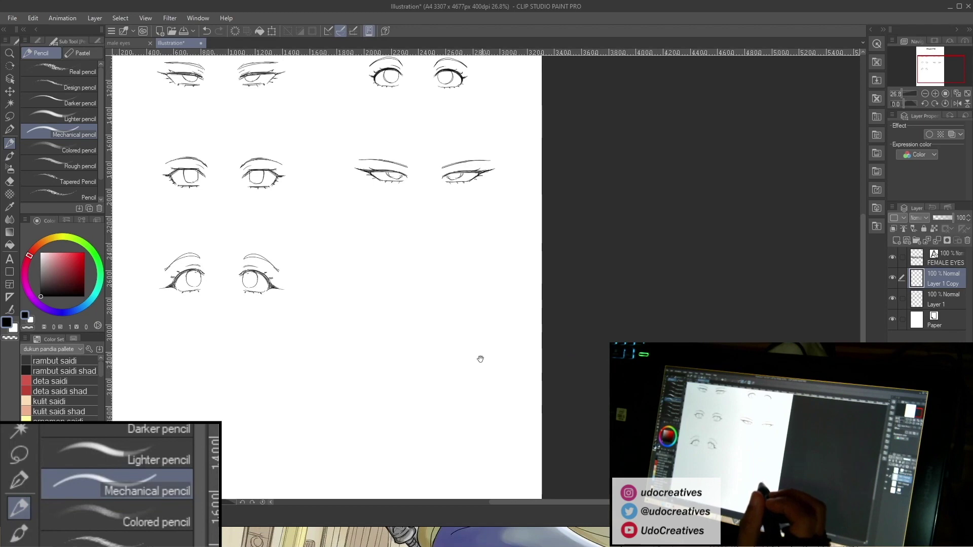
mouse_move(382, 282)
mouse_down()
mouse_move(396, 297)
mouse_move(382, 289)
mouse_up()
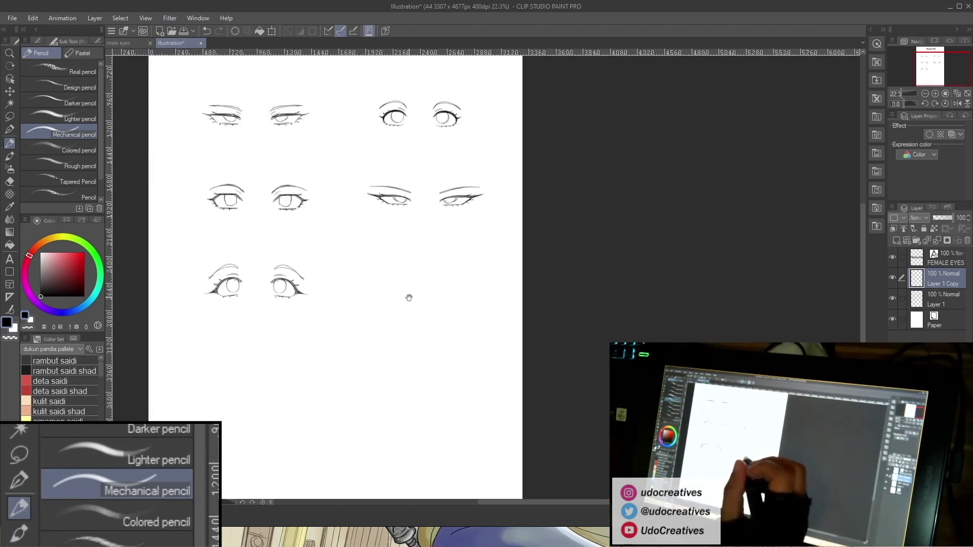
scroll(405, 293, up, 4)
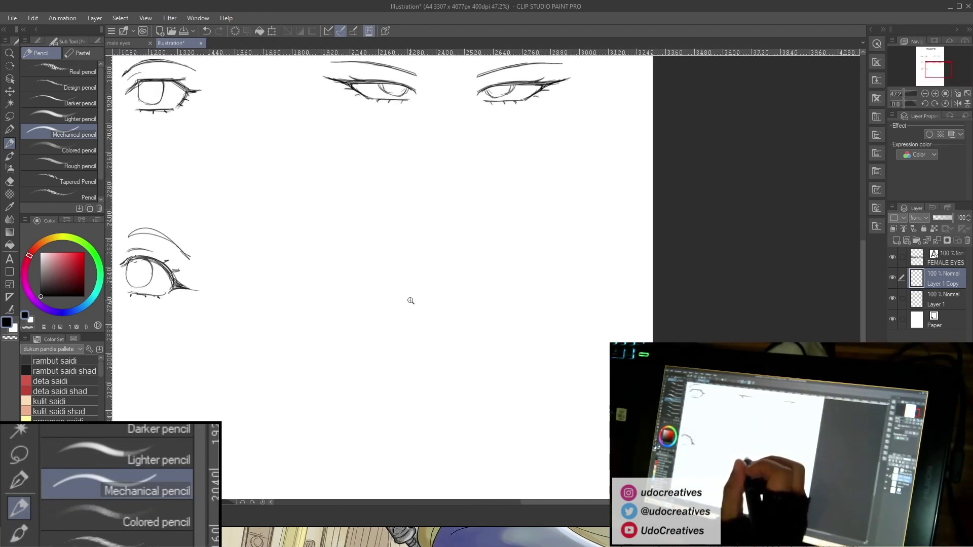
mouse_move(348, 267)
mouse_down()
mouse_move(379, 263)
mouse_move(326, 278)
mouse_move(403, 260)
mouse_move(336, 275)
mouse_up()
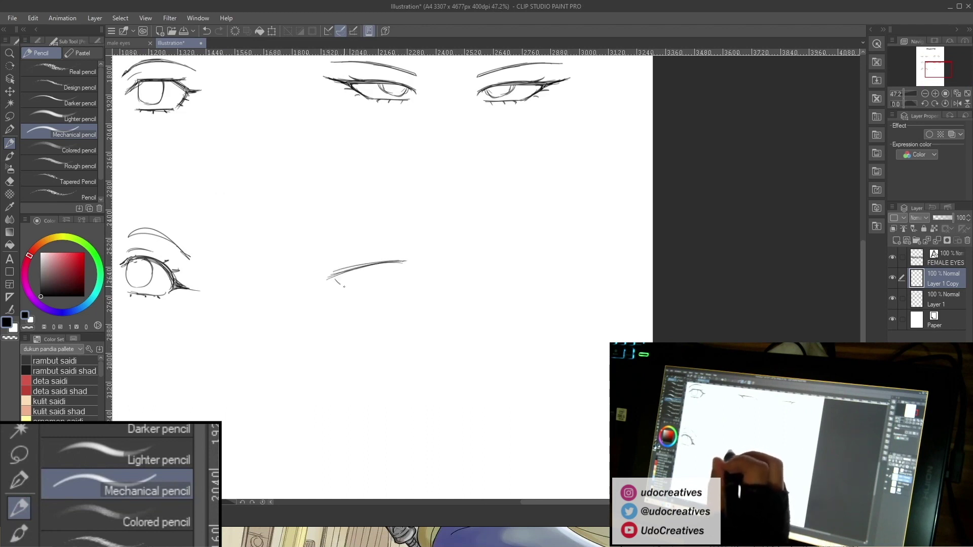
drag(409, 263, 328, 275)
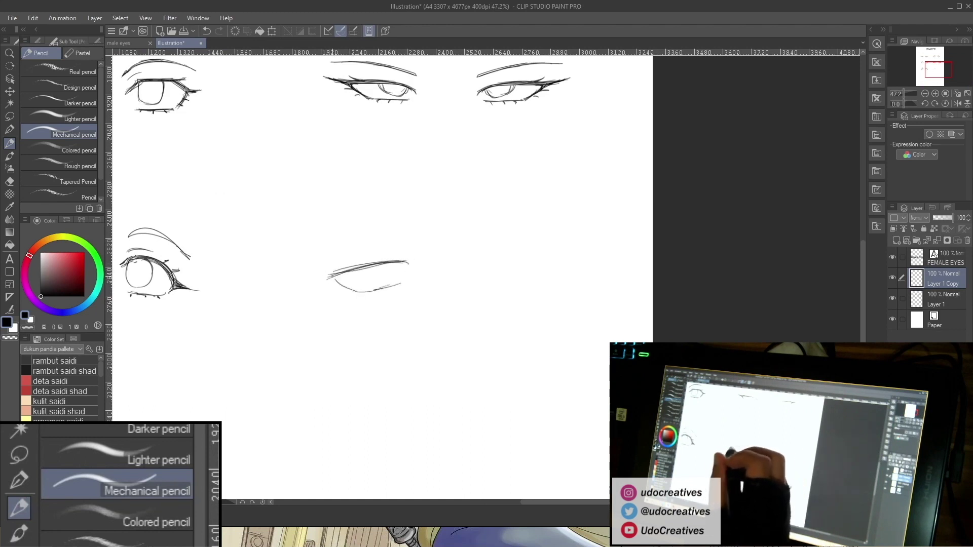
Add an outer wing, lower lashes, a partly covered iris with a pupil and a thin slanted eyebrow to the half-lidded eye.
mouse_move(365, 267)
mouse_down()
mouse_move(384, 285)
mouse_move(392, 272)
mouse_move(387, 286)
mouse_move(335, 275)
mouse_up()
key(ctrl+z)
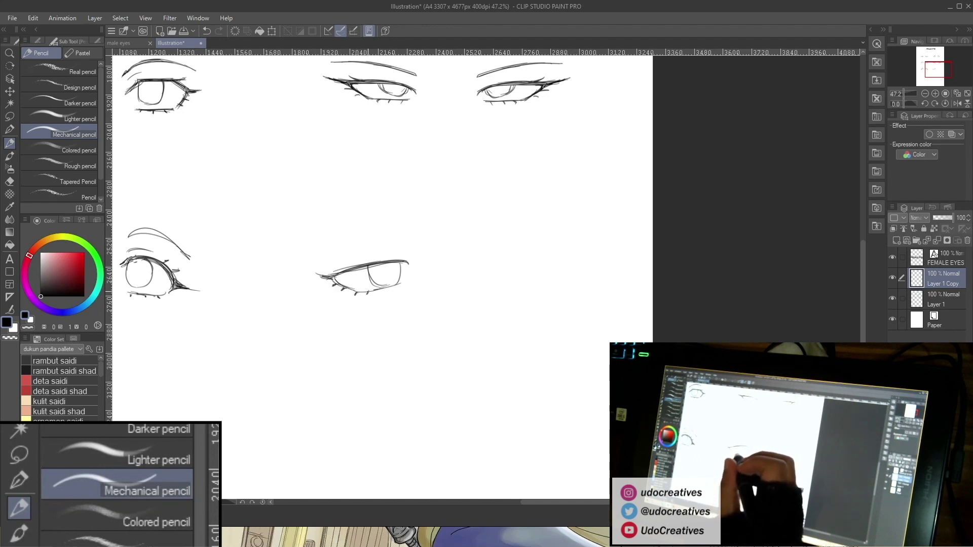
mouse_move(400, 237)
mouse_down()
mouse_move(323, 255)
mouse_move(335, 249)
mouse_up()
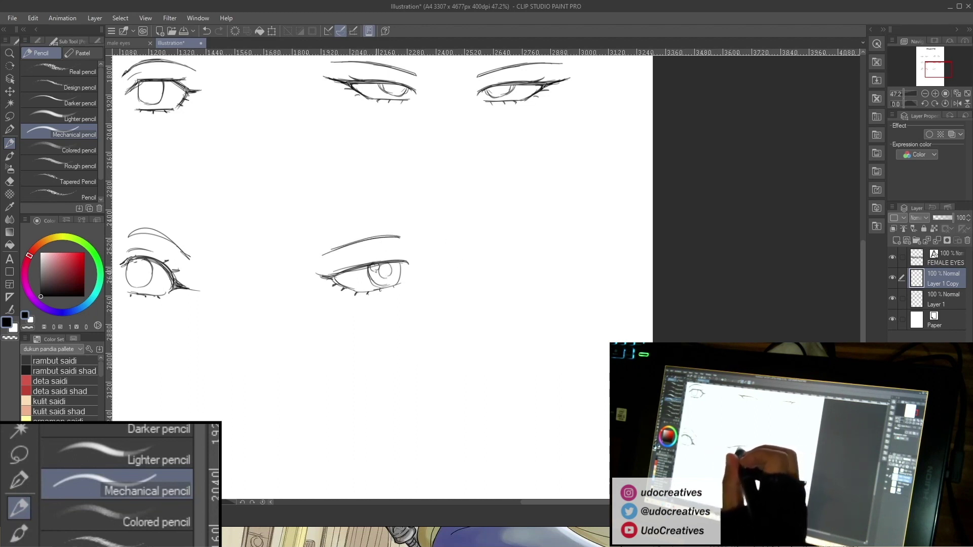
Duplicate the half-lidded eye with its eyebrow, flip the copy horizontally and place it beside the original.
scroll(446, 303, down, 2)
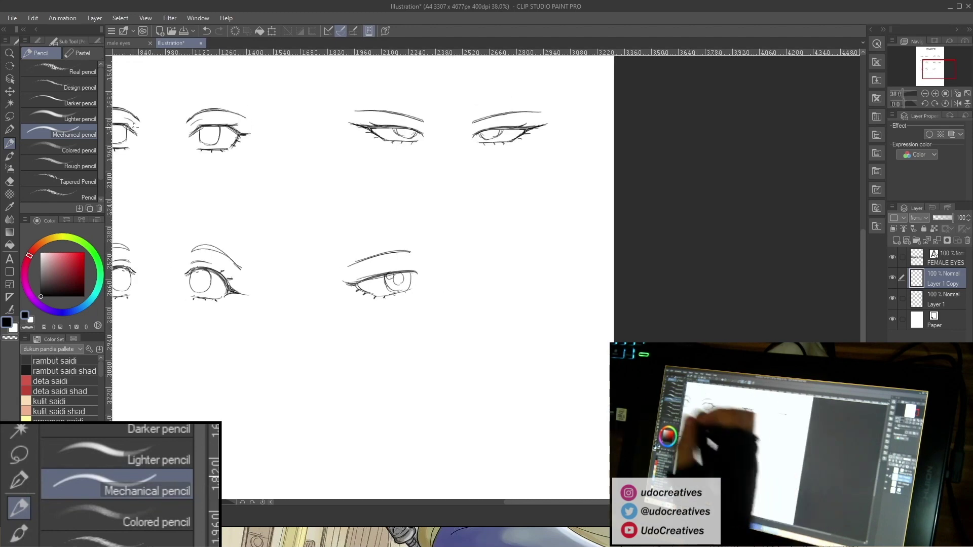
click(9, 116)
drag(413, 221, 387, 211)
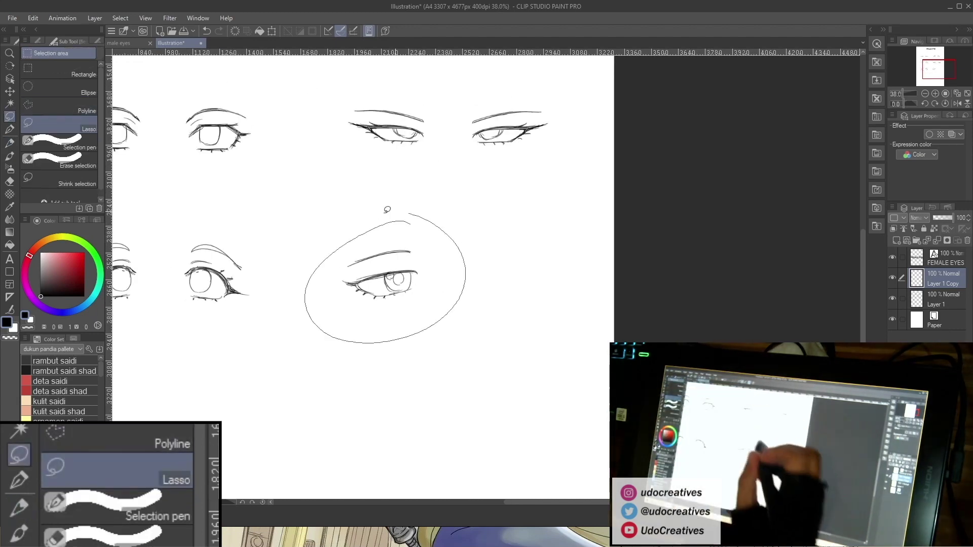
key(ctrl+c)
key(ctrl+v)
key(ctrl+t)
right_click(437, 295)
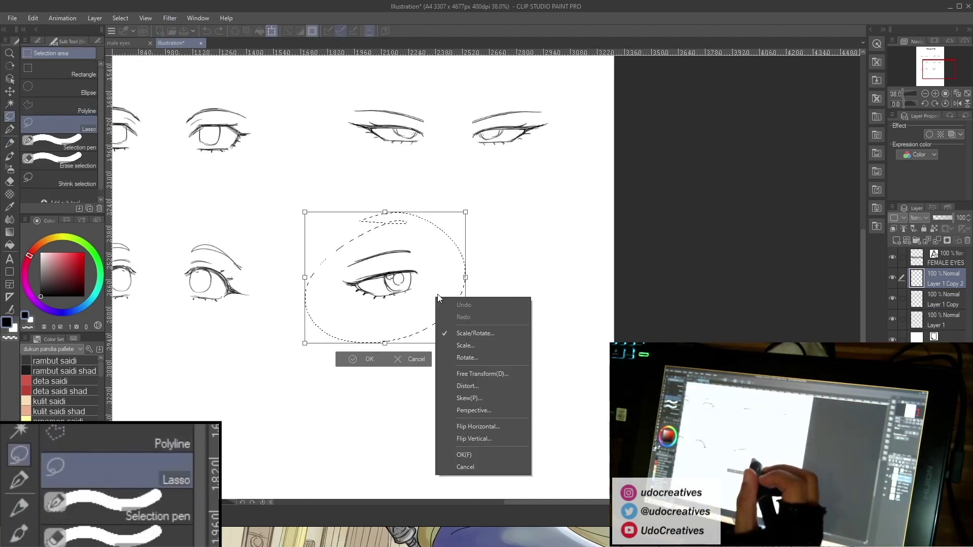
click(494, 424)
drag(422, 314, 540, 313)
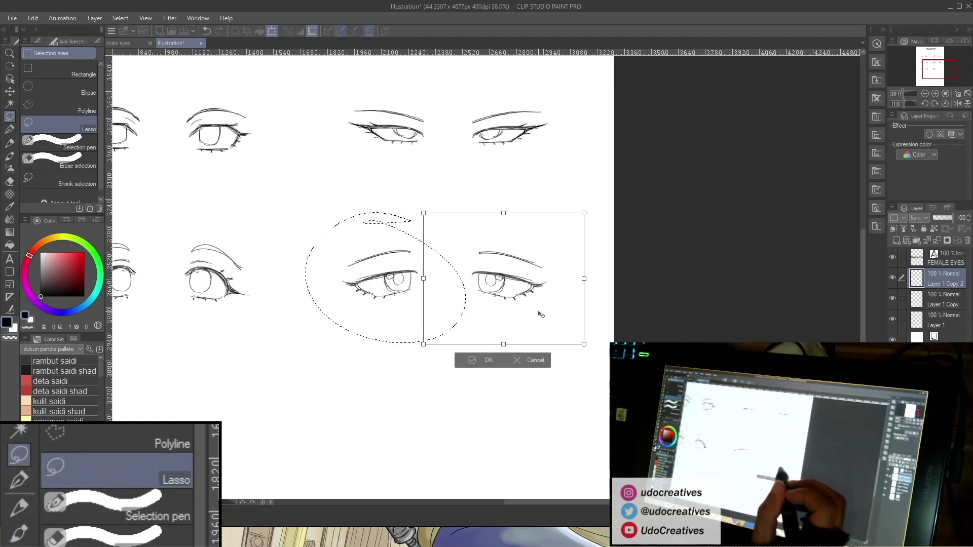
click(489, 359)
key(ctrl+d)
Merge the two mirrored-copy layers down into Layer 1.
drag(595, 348, 565, 304)
key(p)
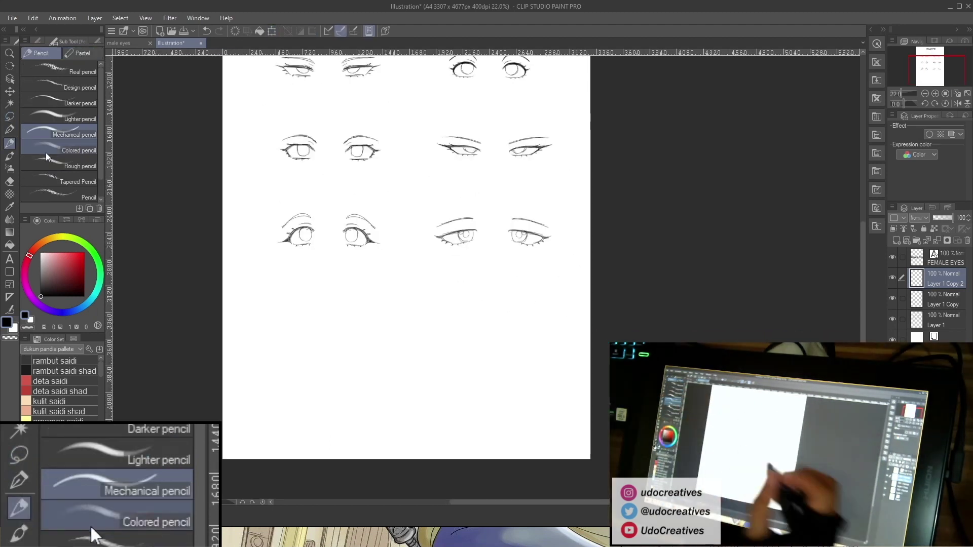
key(ctrl+e)
key(ctrl+e)
Outline a wide round eye with a small iris and a curled outer lash below the winged pair, using the Mechanical pencil.
scroll(319, 330, up, 3)
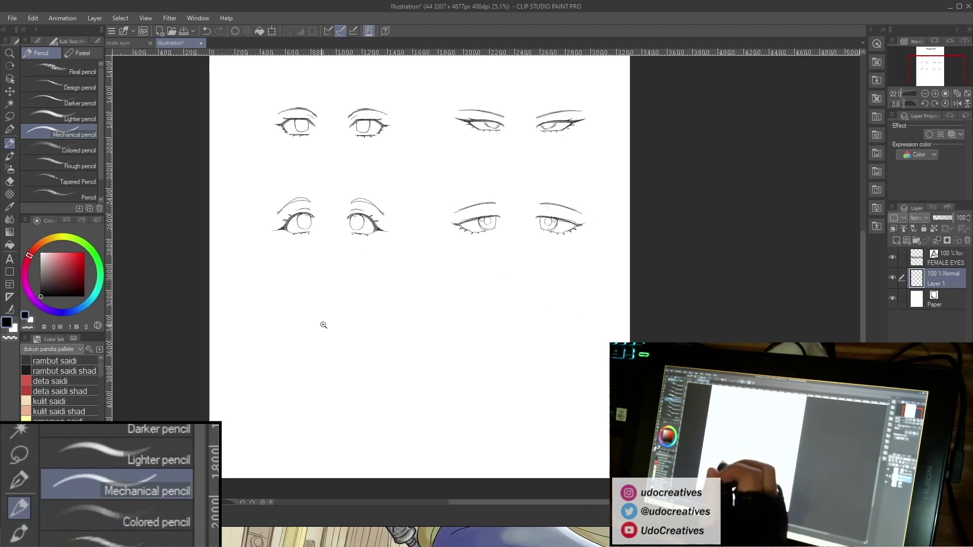
mouse_move(316, 332)
mouse_down()
mouse_move(328, 324)
mouse_move(300, 319)
mouse_move(296, 274)
mouse_move(306, 274)
mouse_move(294, 265)
mouse_move(247, 314)
mouse_up()
scroll(285, 275, up, 1)
mouse_move(255, 272)
mouse_down()
mouse_move(248, 307)
mouse_move(301, 314)
mouse_move(284, 321)
mouse_up()
key(ctrl+z)
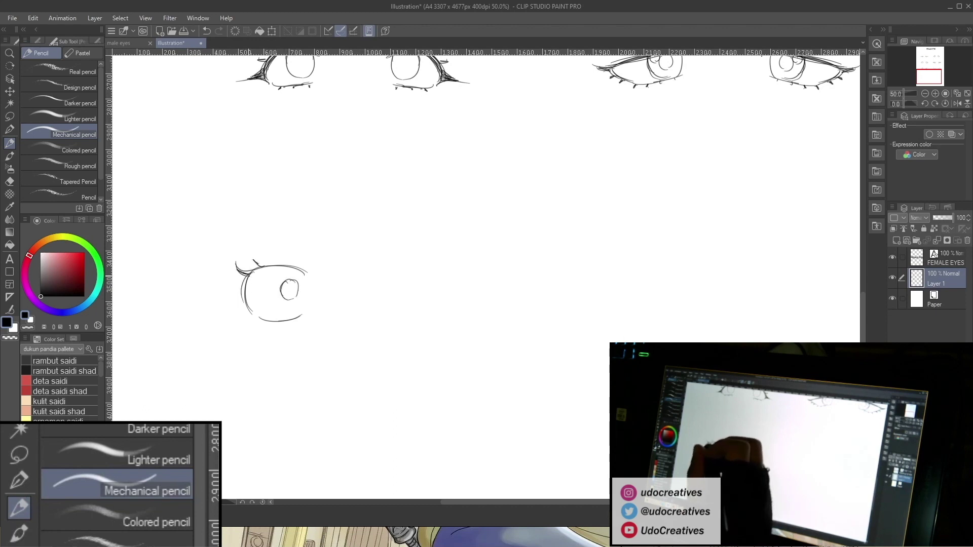
Add upper and lower lashes to the wide round eye, thicken its upper lid, and draw a lid crease and arched eyebrow above it.
drag(248, 278, 261, 267)
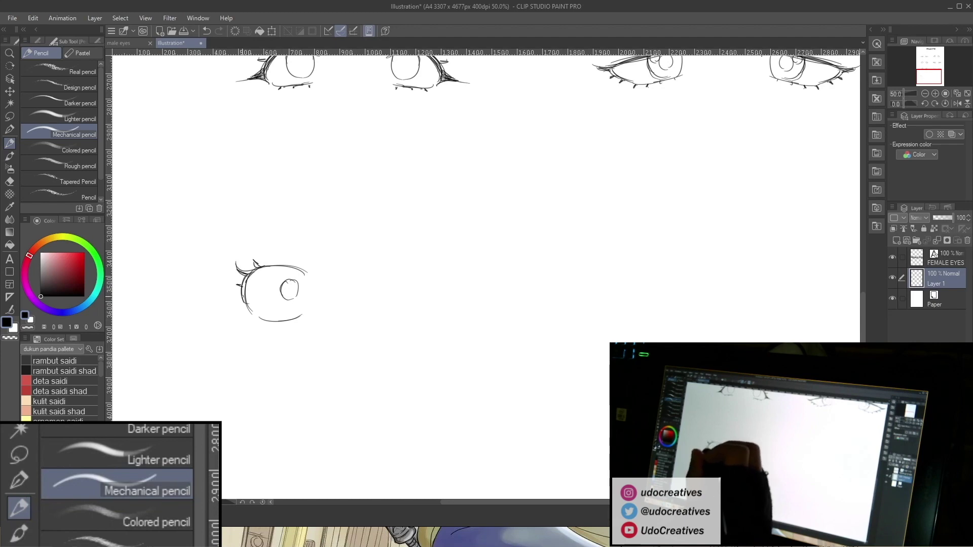
drag(332, 313, 317, 316)
click(318, 316)
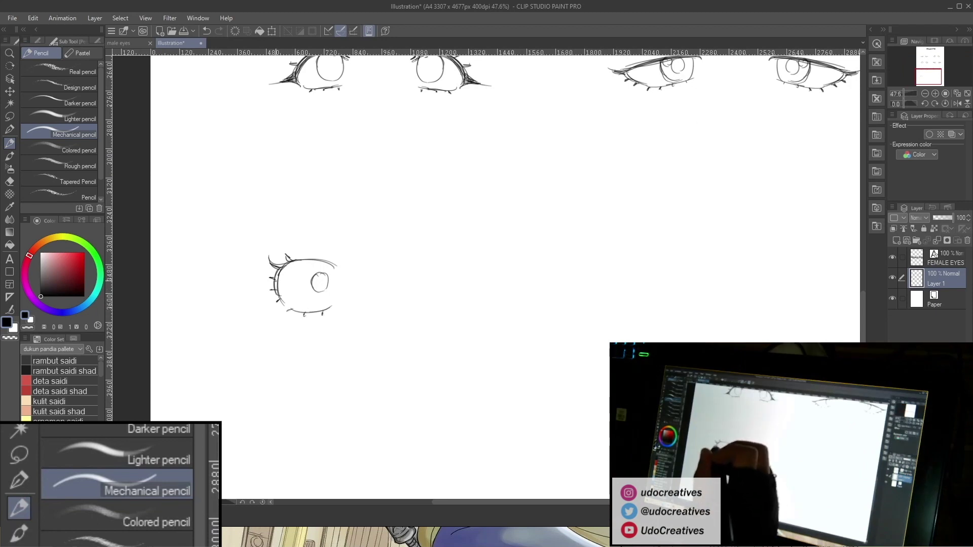
mouse_move(278, 263)
mouse_down()
mouse_move(334, 264)
mouse_move(278, 280)
mouse_up()
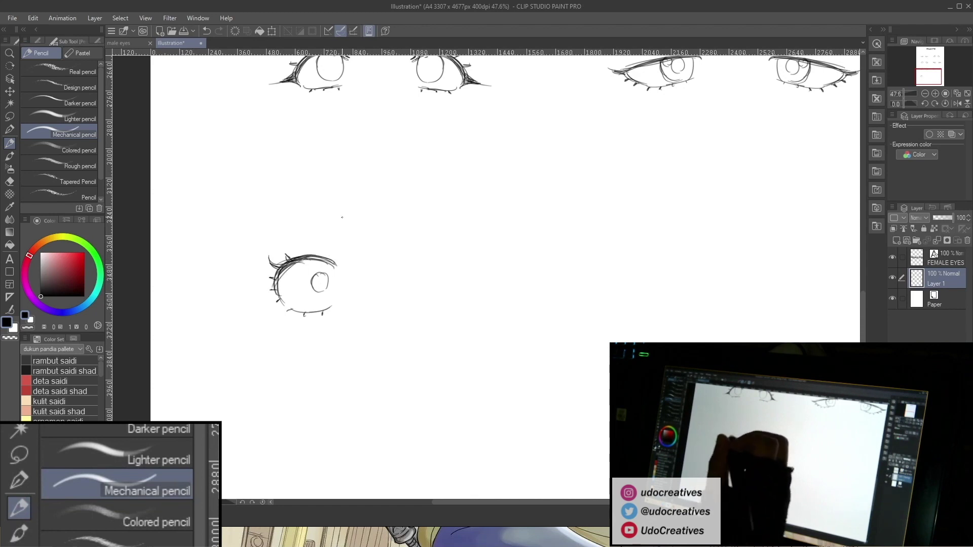
drag(276, 238, 326, 234)
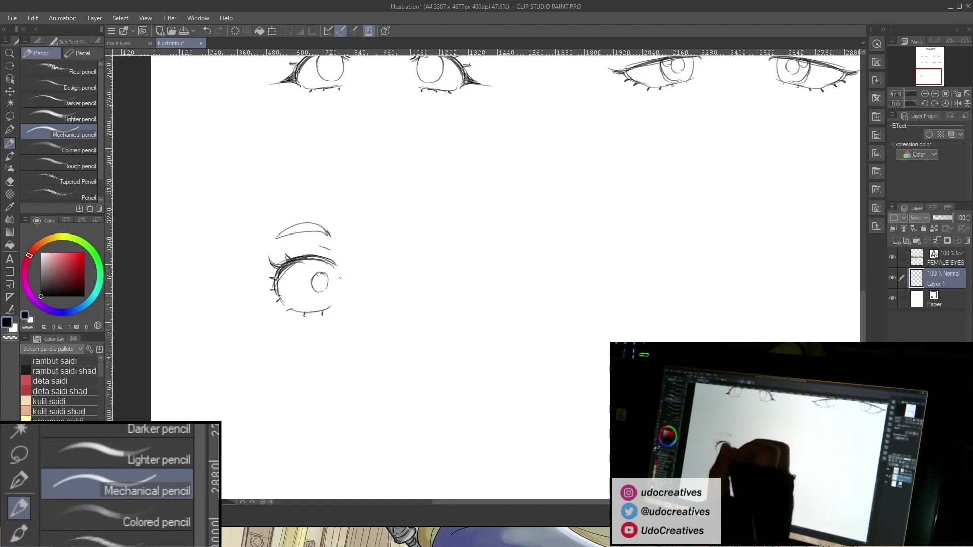
Duplicate the wide round eye with its eyebrow, flip the copy horizontally and place it beside the original.
key(m)
mouse_move(318, 189)
mouse_down()
mouse_move(247, 266)
mouse_move(261, 178)
mouse_up()
key(ctrl+c)
key(ctrl+v)
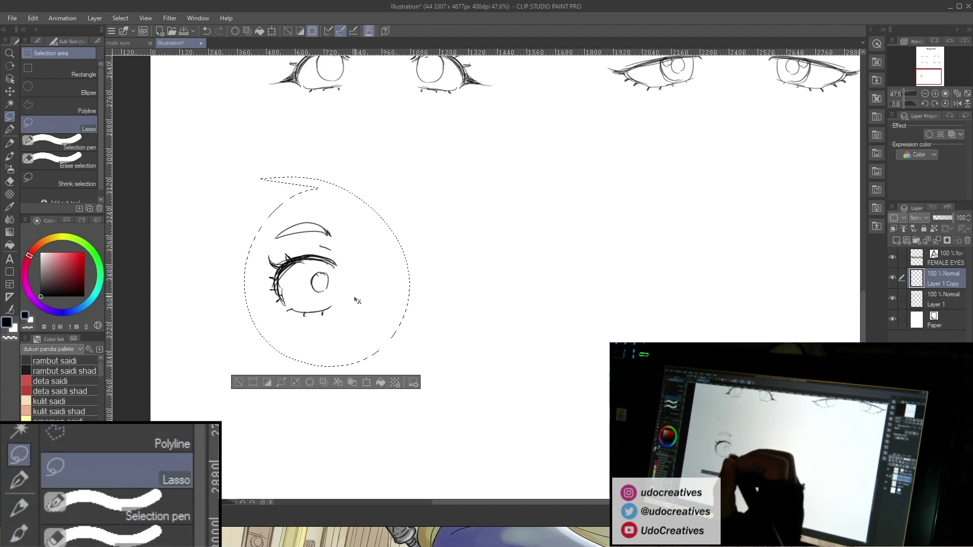
key(ctrl+t)
right_click(356, 294)
click(422, 424)
drag(358, 313, 444, 317)
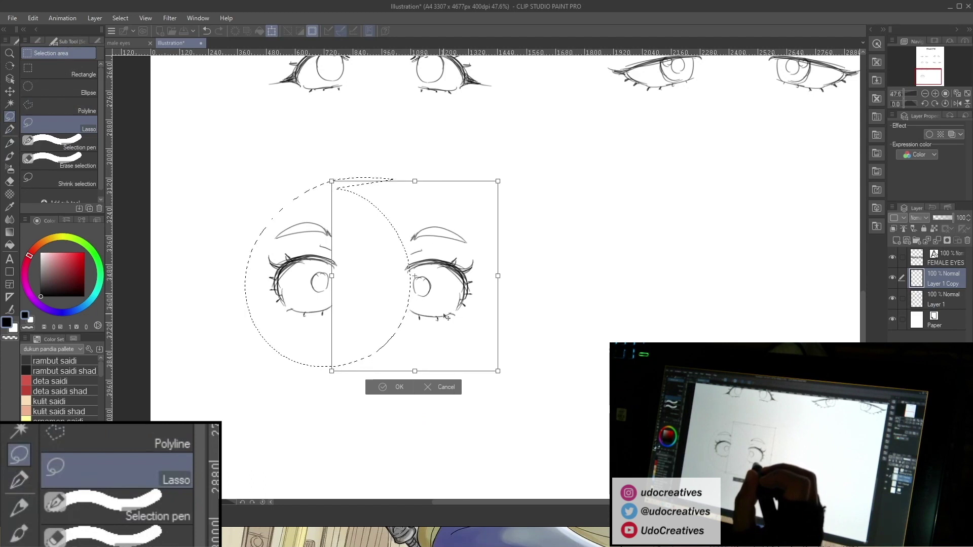
click(399, 386)
click(560, 308)
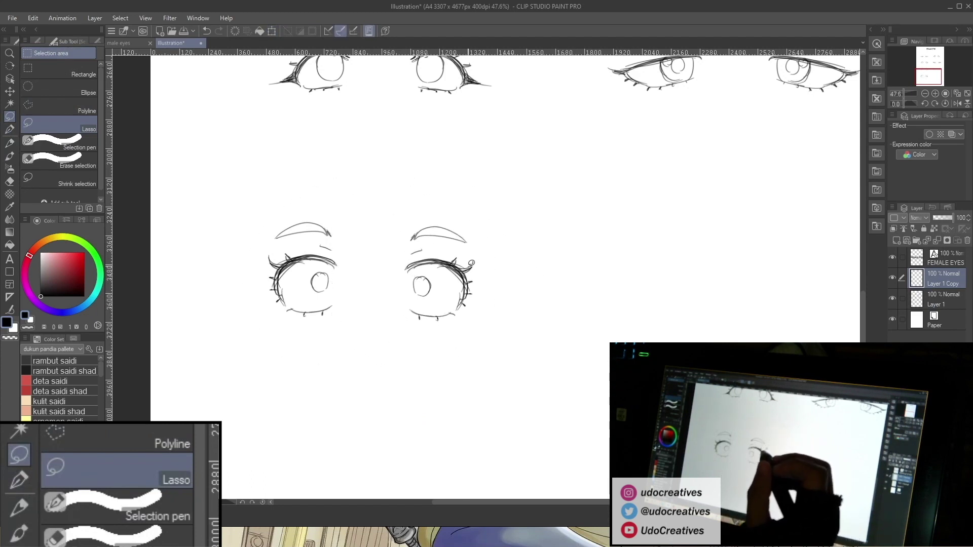
Nudge the flipped wide round eye slightly upward to level it with the original.
click(9, 91)
drag(419, 274, 418, 272)
click(10, 116)
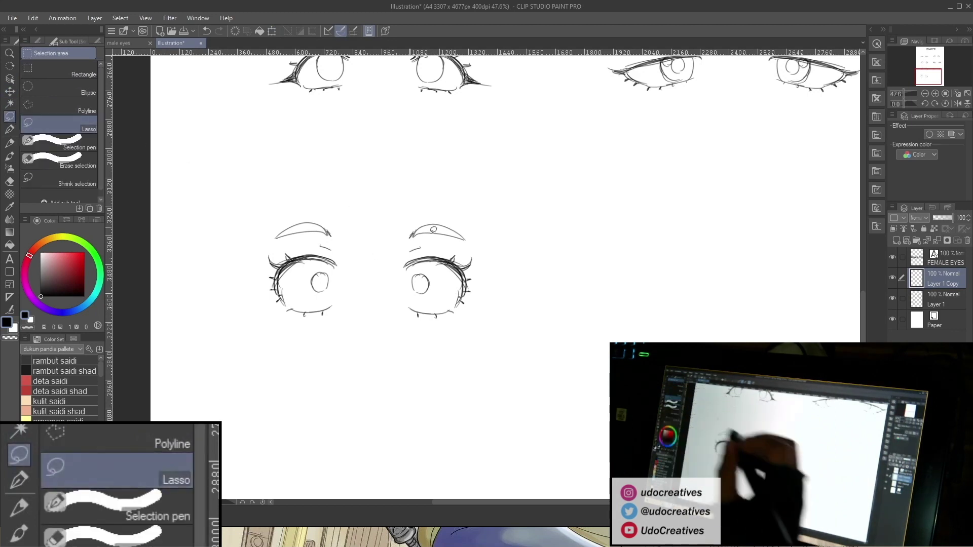
Merge the flipped copy down into Layer 1 and shift the wide round eye pair slightly to align it with the rows above.
key(ctrl+e)
mouse_move(274, 201)
mouse_down()
mouse_move(371, 168)
mouse_move(303, 177)
mouse_up()
drag(430, 318, 440, 322)
key(ctrl+d)
drag(585, 256, 563, 261)
drag(635, 310, 471, 319)
Sketch a boxy eye with a winged upper lid, lashes, a ringed round iris, a lid crease and an eyebrow beside the wide round pair.
click(10, 143)
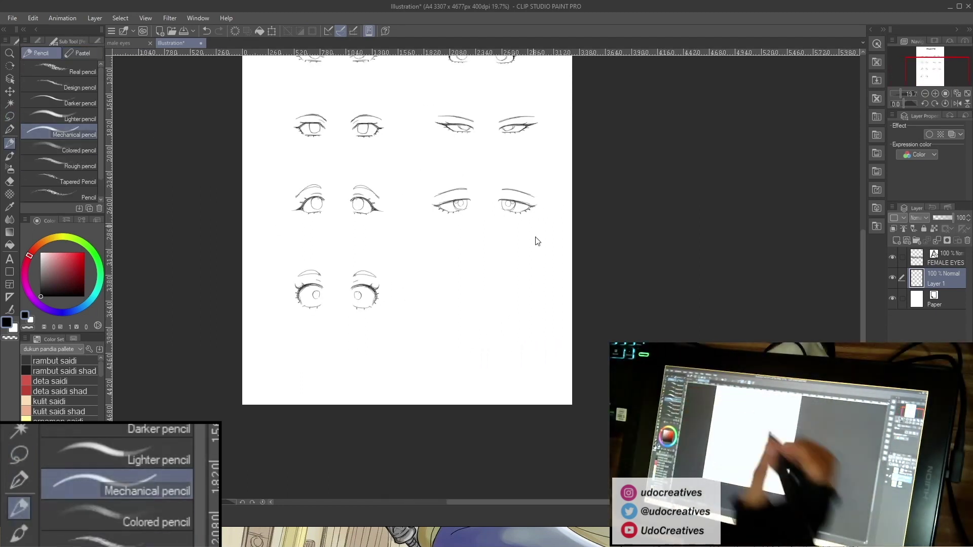
scroll(487, 312, down, 2)
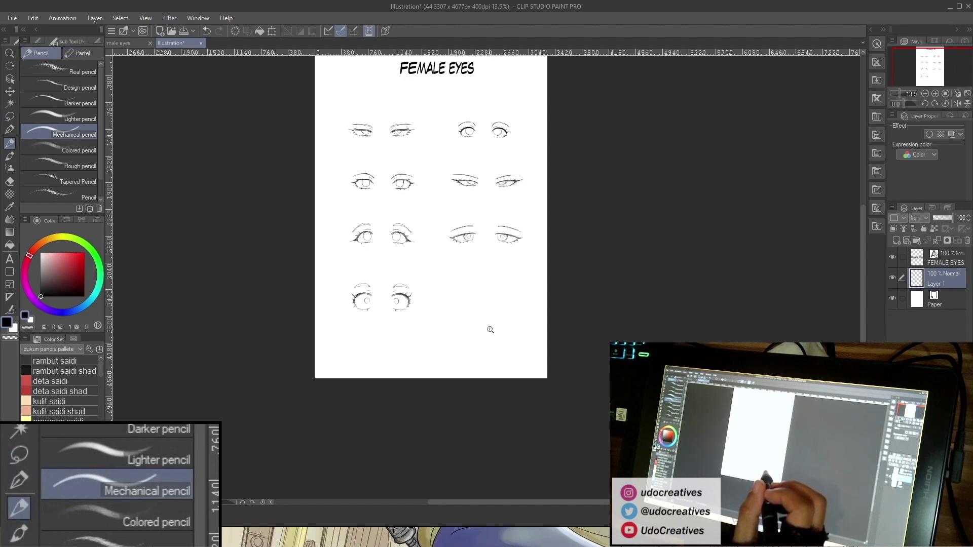
mouse_move(474, 325)
mouse_down()
mouse_move(500, 327)
mouse_move(463, 328)
mouse_up()
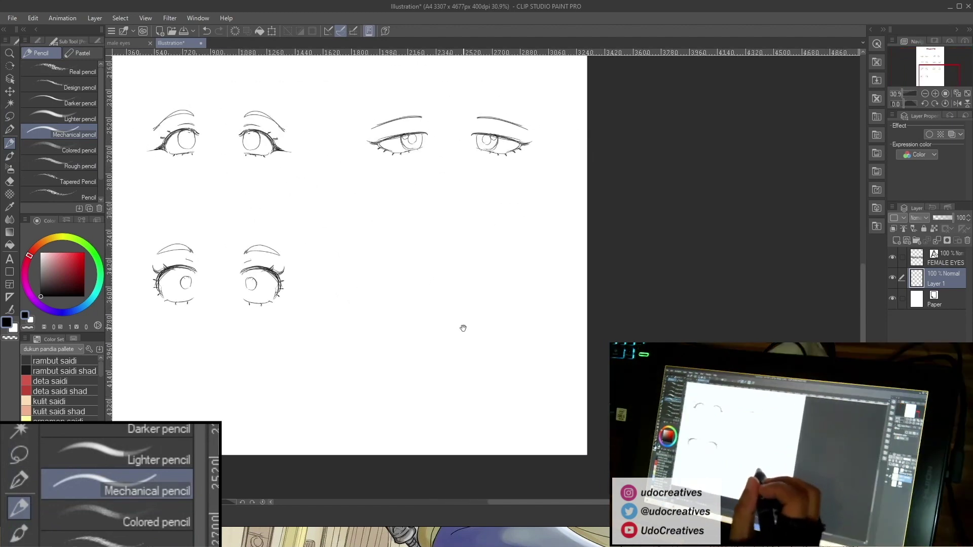
scroll(459, 302, down, 3)
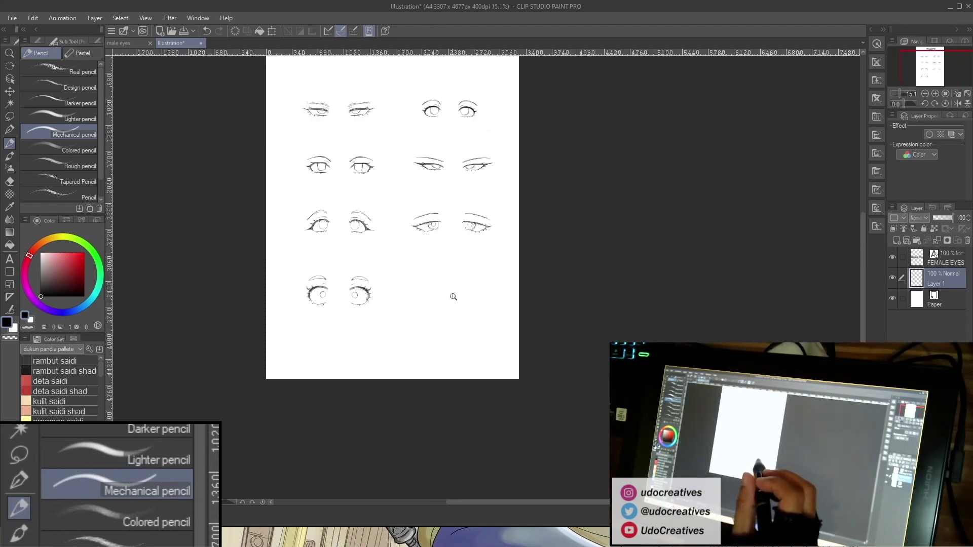
scroll(454, 295, up, 4)
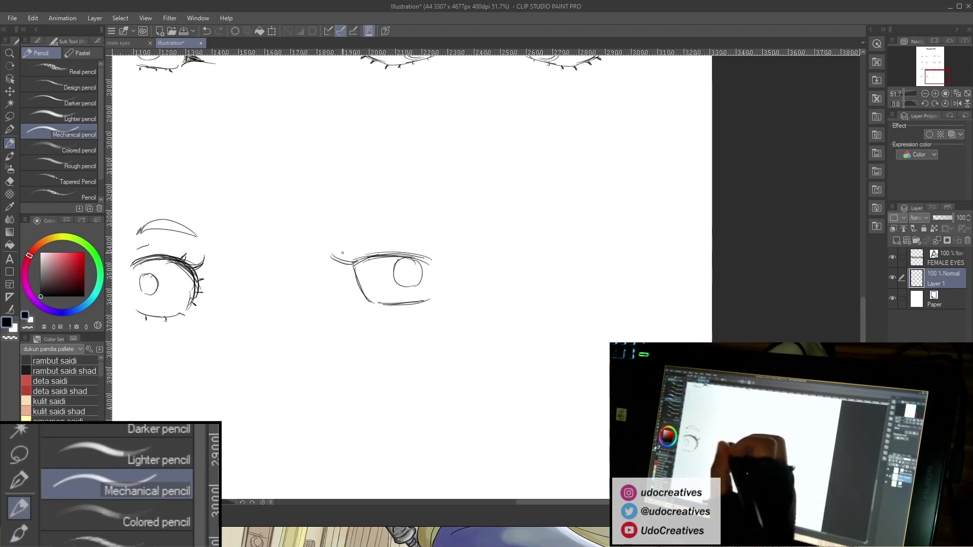
key(ctrl+z)
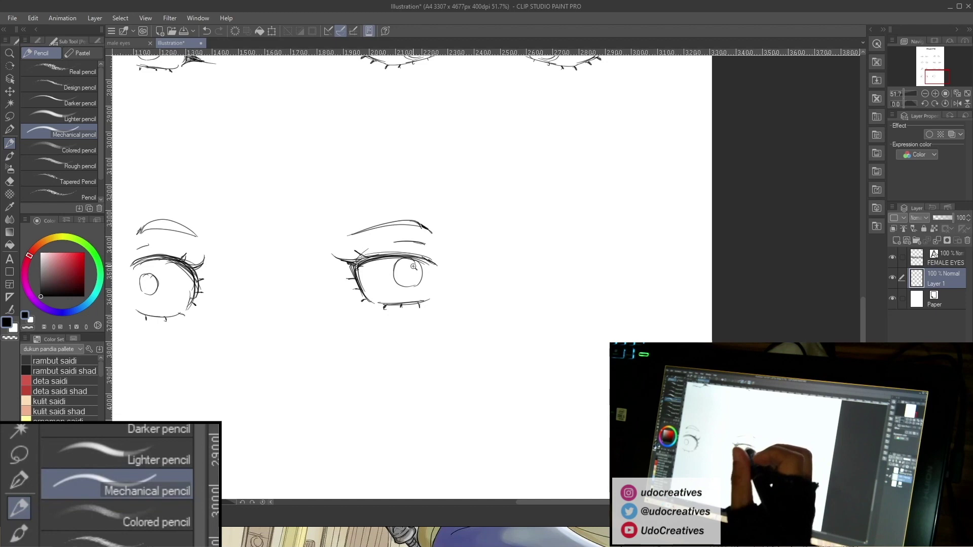
scroll(414, 266, up, 2)
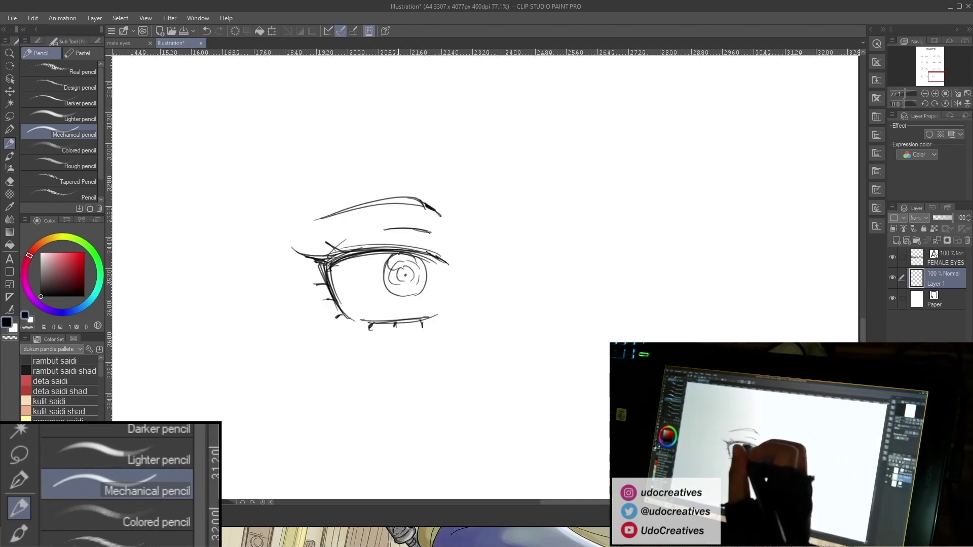
Duplicate the boxy eye with its eyebrow, flip the copy horizontally and place it beside the original.
scroll(471, 278, down, 4)
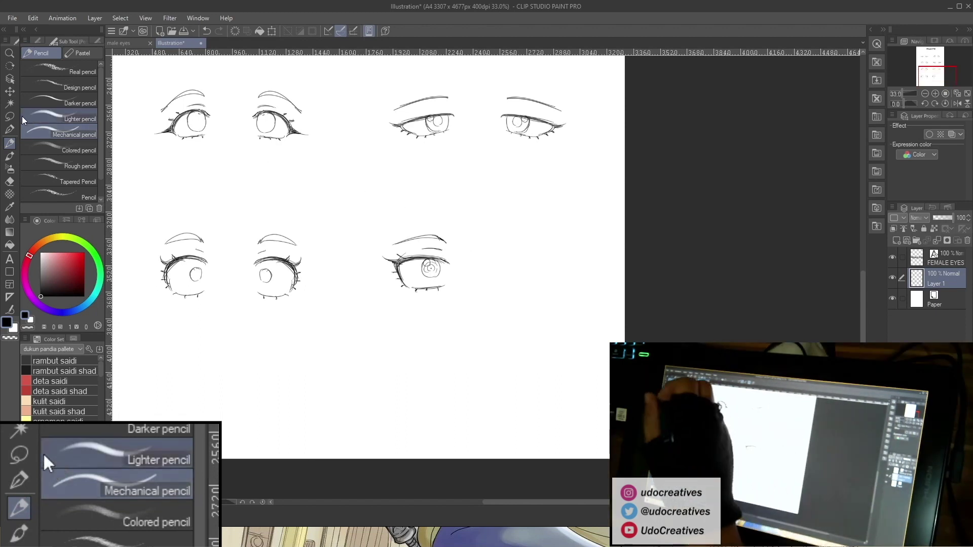
click(9, 116)
drag(389, 305, 421, 200)
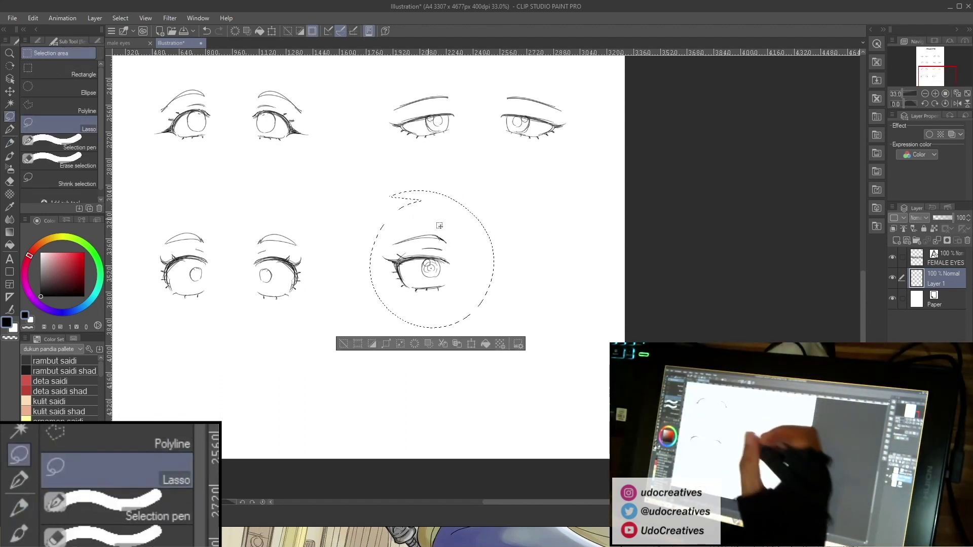
key(ctrl+c)
key(ctrl+v)
key(ctrl+t)
right_click(456, 276)
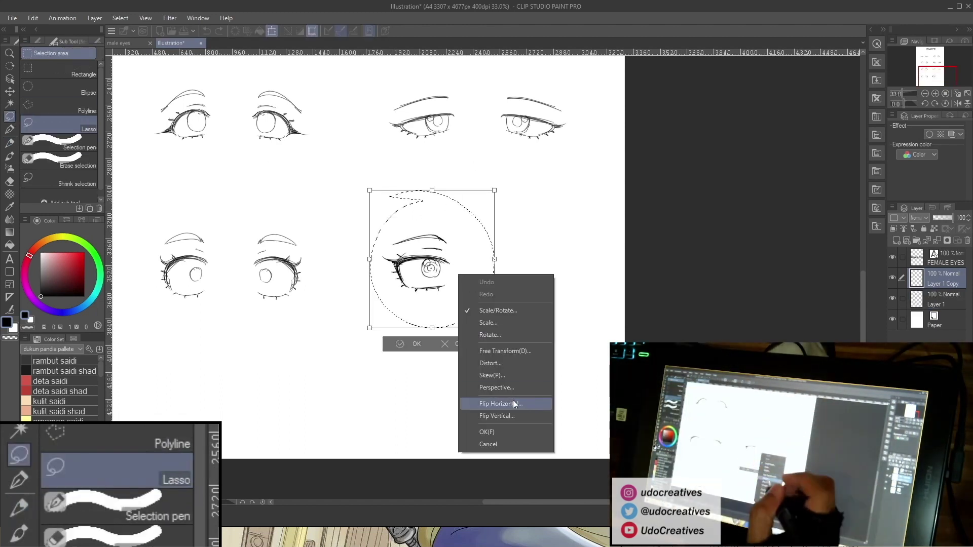
click(512, 400)
drag(441, 295, 531, 295)
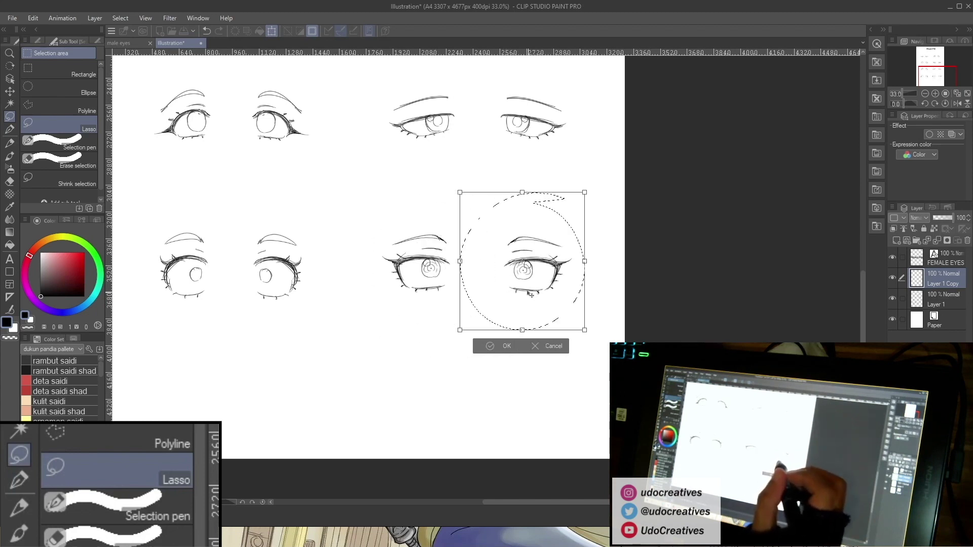
click(507, 346)
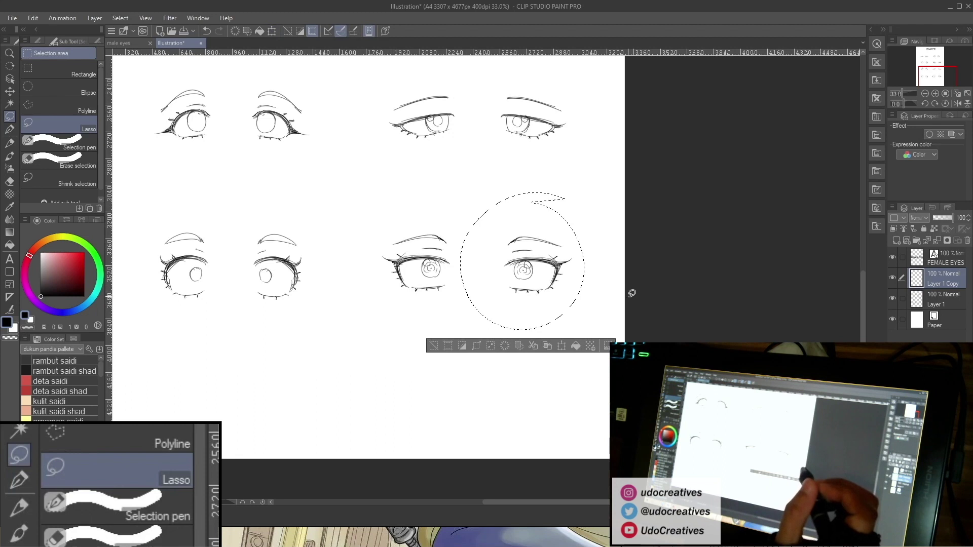
key(ctrl+d)
Merge the flipped boxy eye down into Layer 1 and nudge its position beside the original.
key(ctrl+e)
mouse_move(507, 204)
mouse_down()
mouse_move(542, 195)
mouse_move(494, 200)
mouse_up()
drag(536, 279, 537, 283)
key(ctrl+d)
Lasso the boxy eye pair, adjust its placement in the bottom row with a transform, and deselect it.
drag(665, 298, 625, 304)
drag(535, 291, 598, 291)
mouse_move(534, 208)
mouse_down()
mouse_move(502, 344)
mouse_move(532, 200)
mouse_move(554, 188)
mouse_up()
key(ctrl+t)
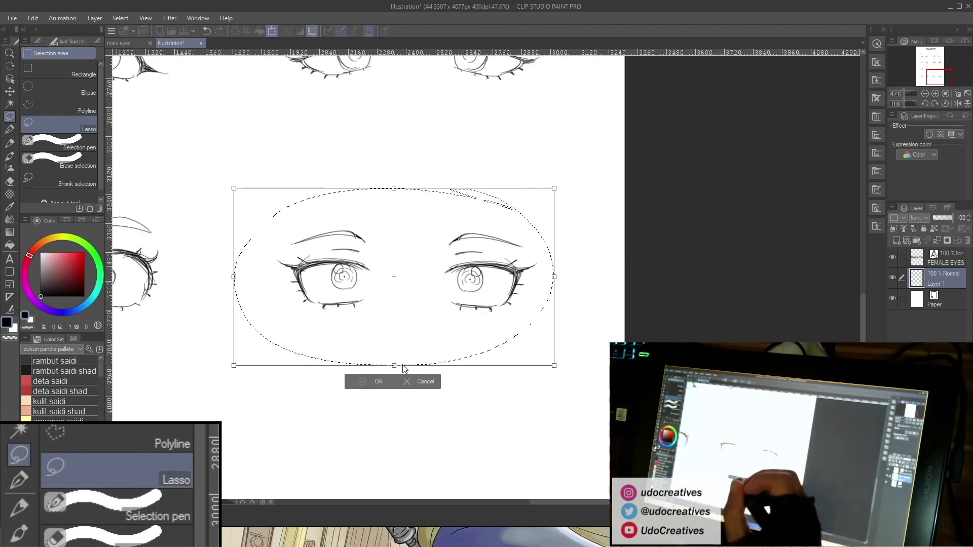
click(382, 380)
scroll(674, 314, down, 3)
key(ctrl+d)
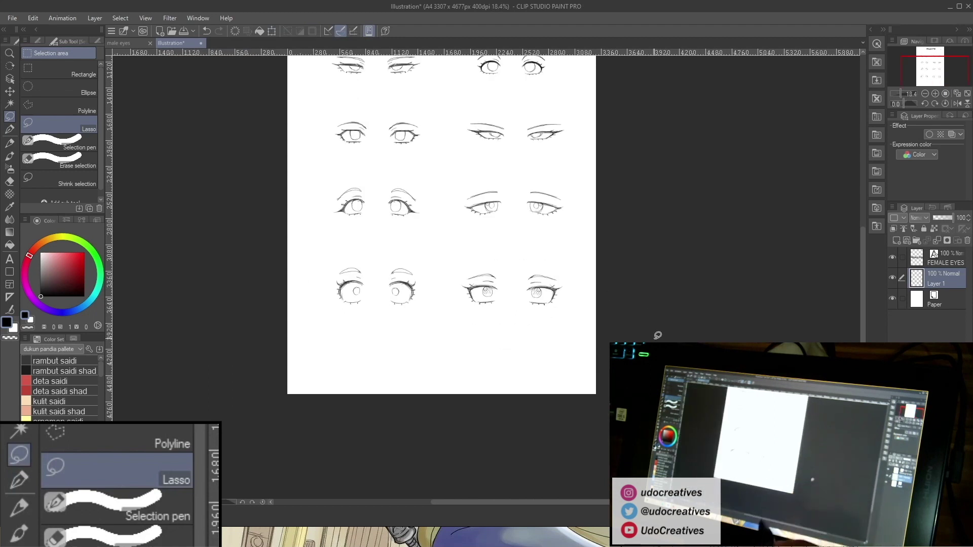
key(ctrl+0)
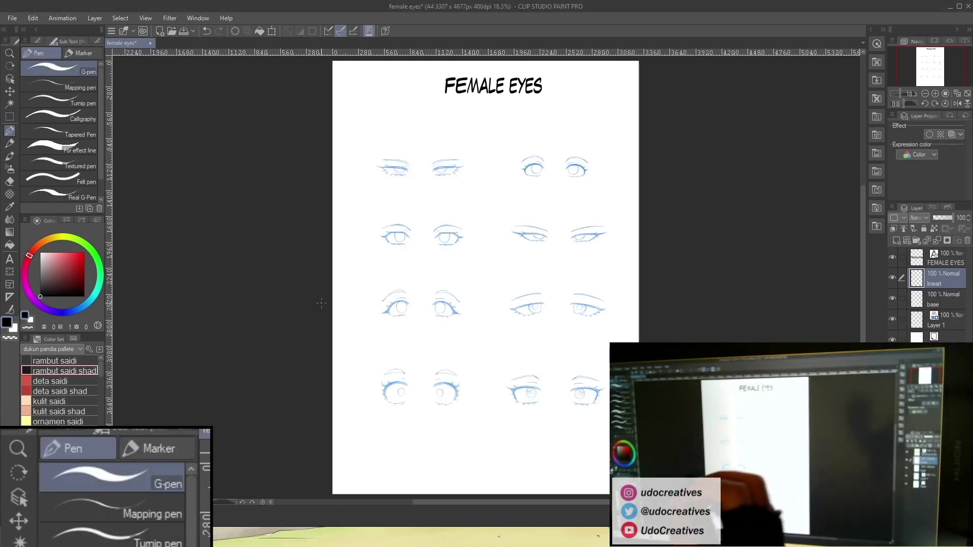
Ink the thick upper lid of the left narrow eye in the first row with the black G-pen on the lineart layer.
drag(406, 163, 446, 173)
drag(470, 243, 565, 259)
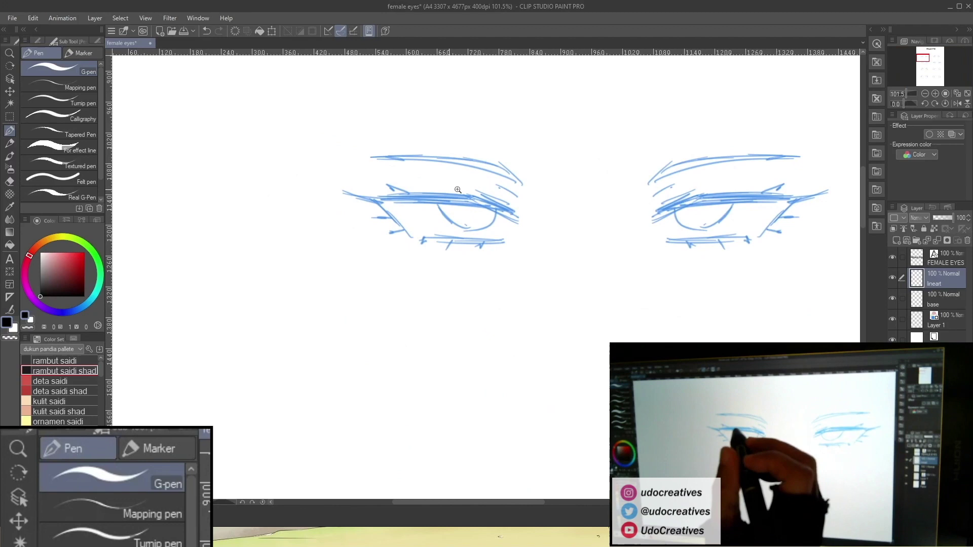
mouse_move(451, 195)
mouse_down()
mouse_move(464, 196)
mouse_move(309, 196)
mouse_up()
drag(306, 196, 327, 196)
mouse_move(240, 195)
mouse_down()
mouse_move(405, 189)
mouse_move(237, 201)
mouse_move(371, 197)
mouse_move(232, 209)
mouse_move(373, 205)
mouse_up()
drag(270, 205, 456, 212)
mouse_move(364, 190)
mouse_down()
mouse_move(446, 193)
mouse_move(503, 218)
mouse_up()
drag(554, 207, 341, 217)
mouse_move(254, 205)
mouse_down()
mouse_move(438, 227)
mouse_move(469, 259)
mouse_up()
drag(401, 227, 499, 271)
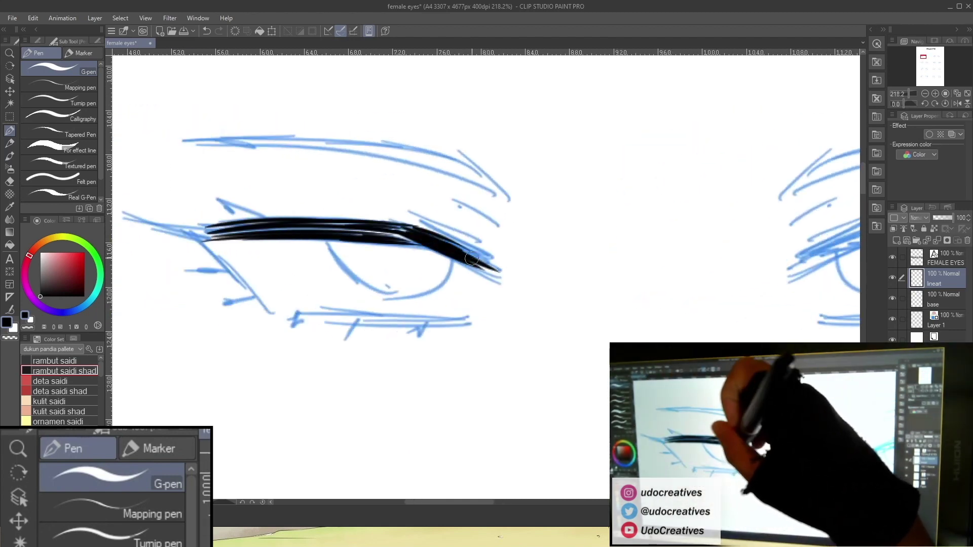
drag(448, 245, 488, 226)
Ink the narrow eye's slanted outer edge, winged corner, upper and side lashes, and lower lid line with short lashes.
mouse_move(319, 286)
mouse_down()
mouse_move(258, 225)
mouse_move(320, 291)
mouse_up()
drag(253, 212, 314, 276)
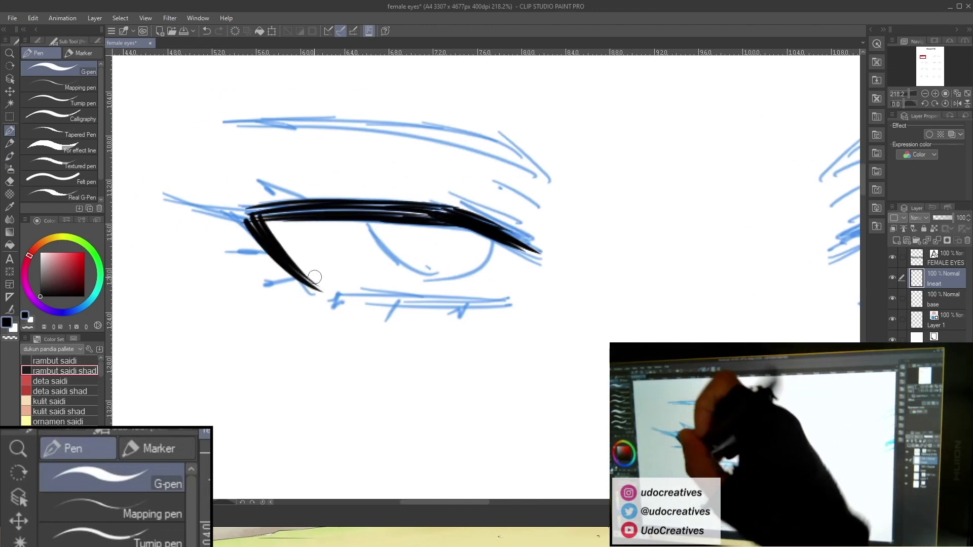
drag(261, 211, 202, 197)
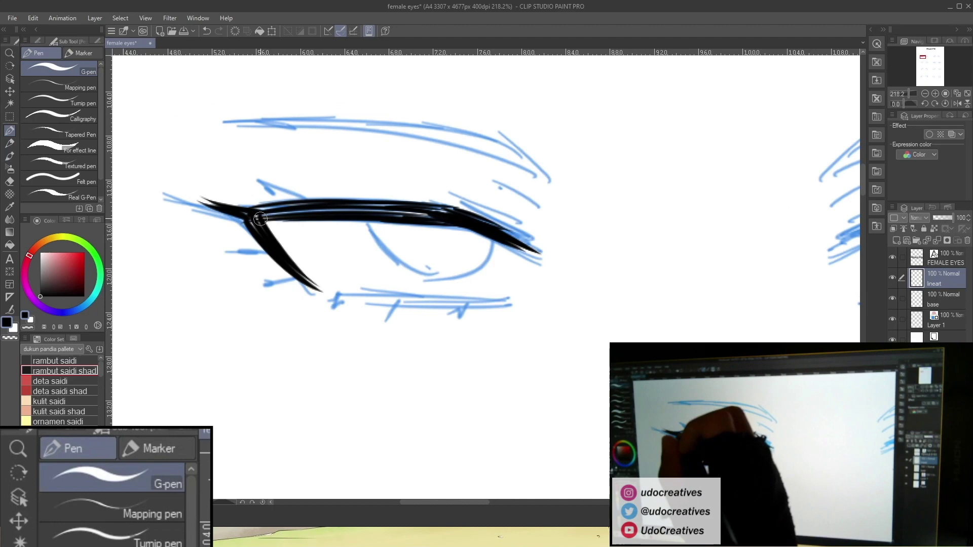
drag(304, 203, 253, 183)
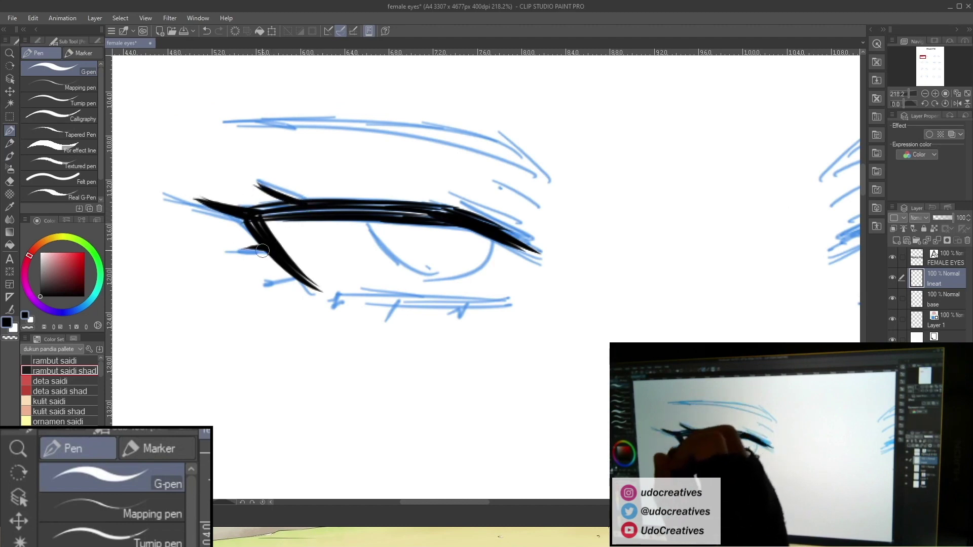
drag(431, 318, 442, 284)
drag(355, 259, 476, 265)
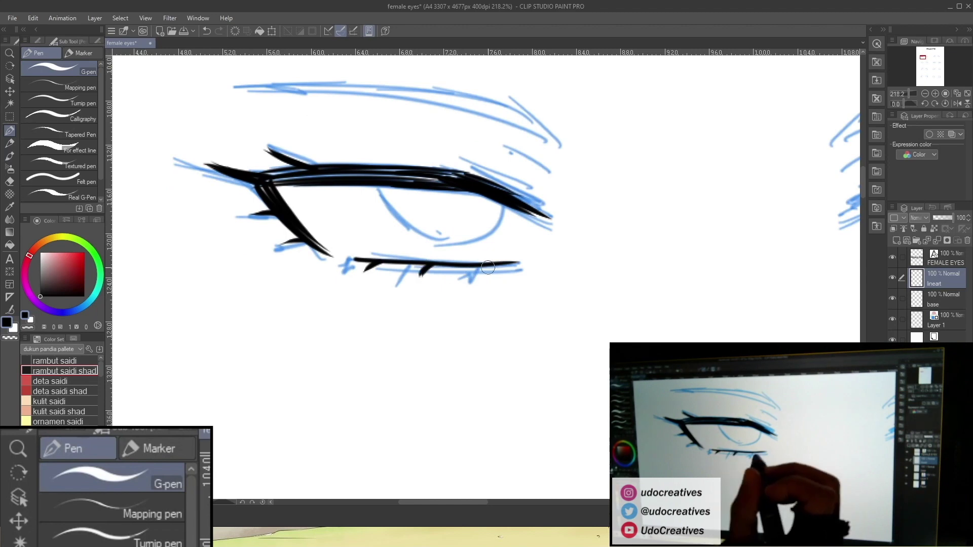
Ink the narrow eye's iris outline under the upper lid and the short lid crease near the inner corner.
scroll(398, 199, up, 1)
drag(375, 181, 378, 189)
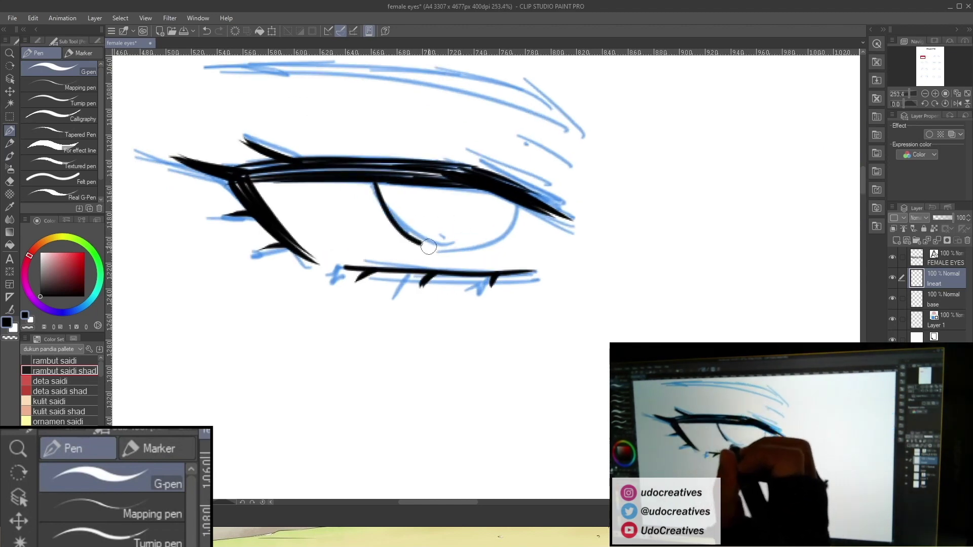
drag(429, 247, 494, 240)
mouse_move(518, 207)
mouse_down()
mouse_move(475, 245)
mouse_move(493, 301)
mouse_up()
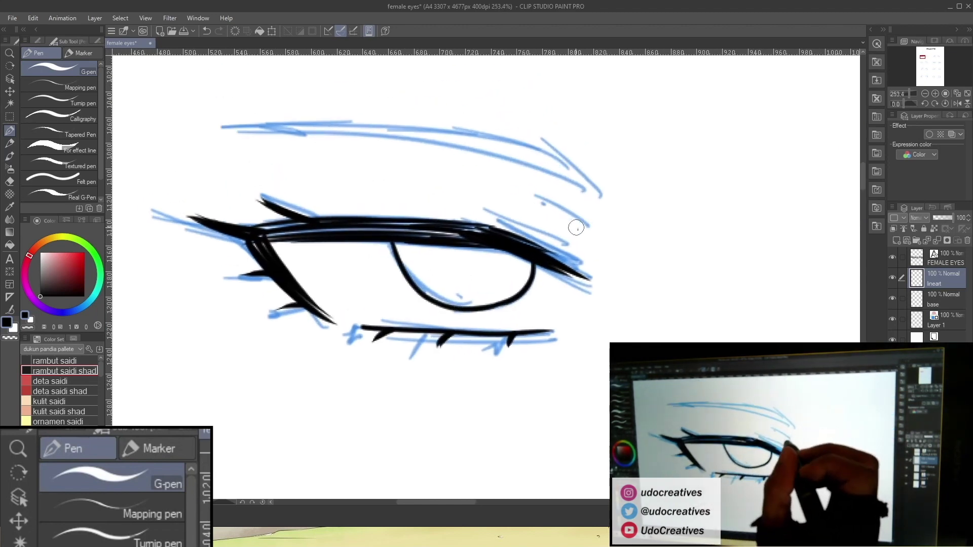
drag(576, 227, 506, 199)
Outline the narrow eye's tapered eyebrow, fill it solid black and touch up its inner end.
mouse_move(598, 195)
mouse_down()
mouse_move(456, 143)
mouse_move(243, 125)
mouse_up()
mouse_move(596, 191)
mouse_down()
mouse_move(476, 140)
mouse_move(286, 121)
mouse_up()
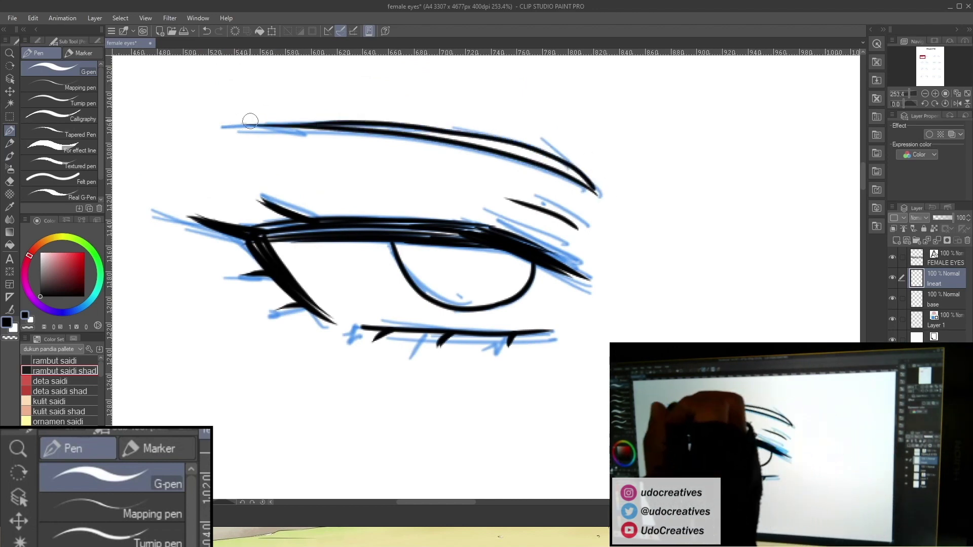
click(10, 245)
click(481, 146)
click(538, 155)
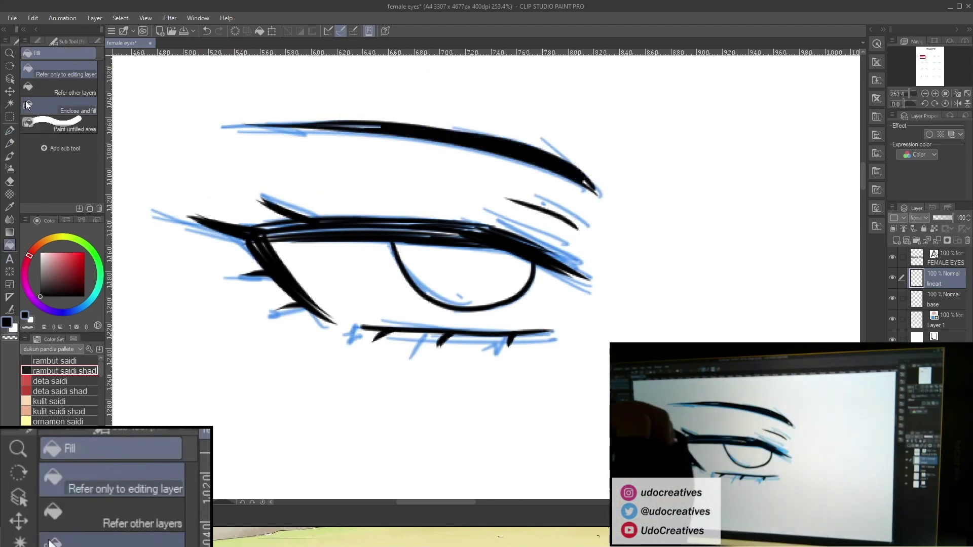
click(10, 132)
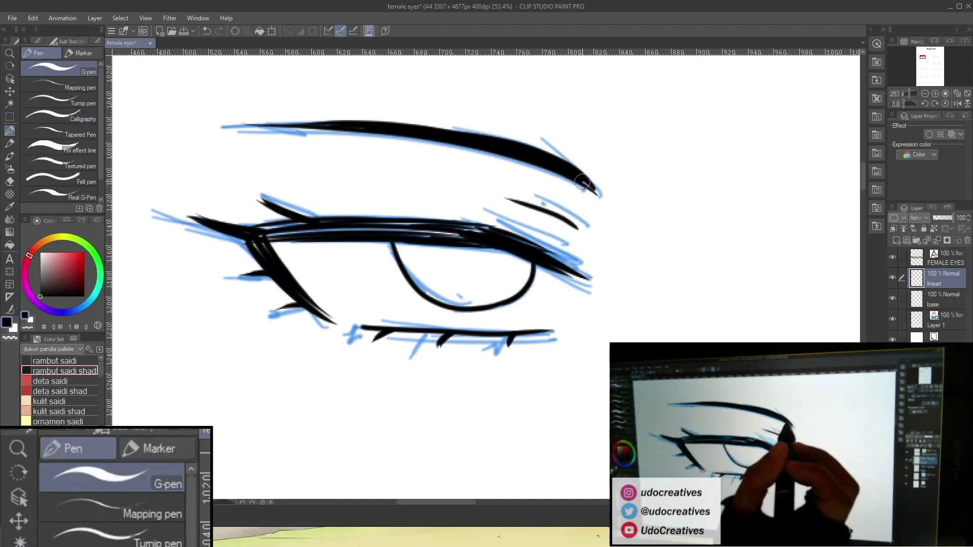
drag(602, 227, 497, 269)
drag(539, 317, 461, 304)
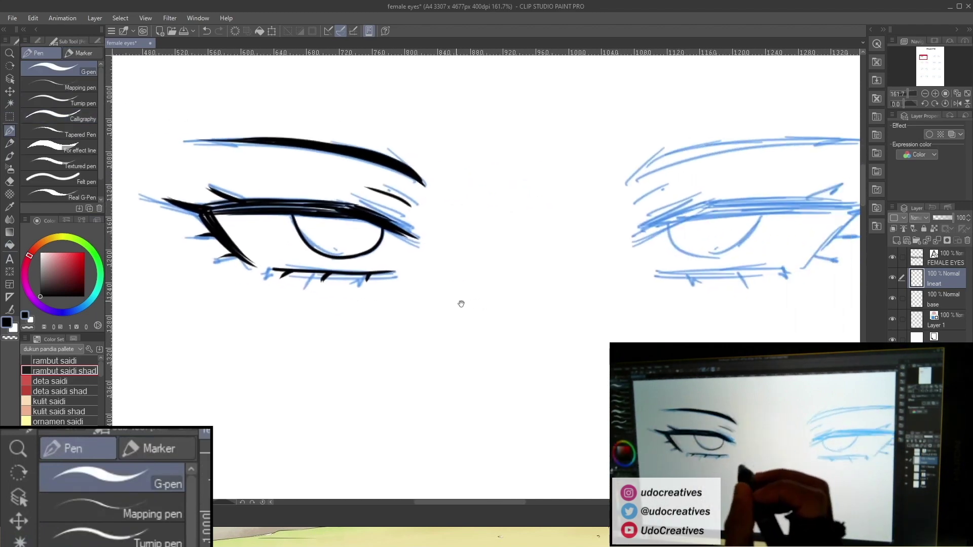
Duplicate the inked narrow eye with its eyebrow onto a new layer using a rectangular selection.
click(10, 117)
drag(150, 102, 454, 362)
mouse_move(545, 330)
mouse_down()
mouse_move(504, 331)
mouse_move(528, 326)
mouse_up()
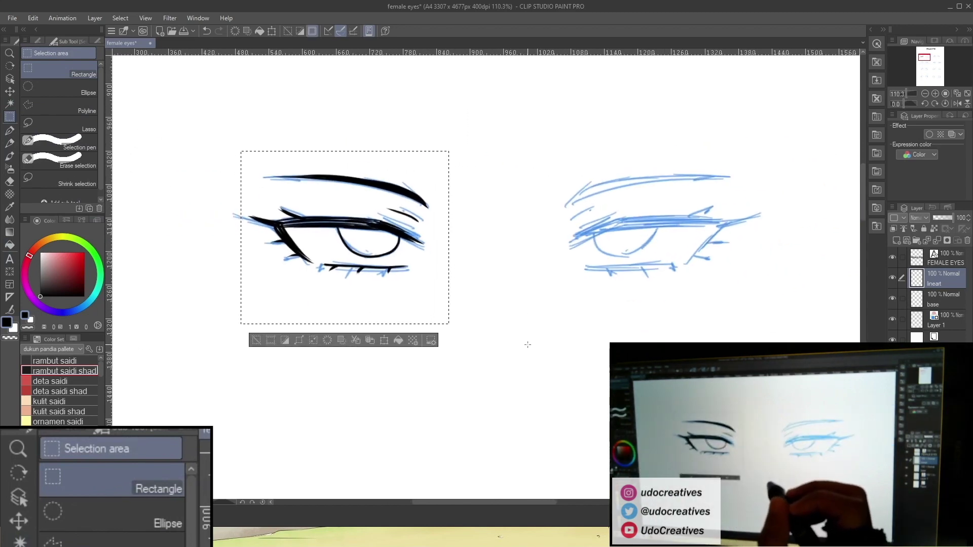
key(ctrl+c)
key(ctrl+v)
Flip the copied eye horizontally, place it over the matching sketch, and merge it down into the lineart layer.
key(ctrl+t)
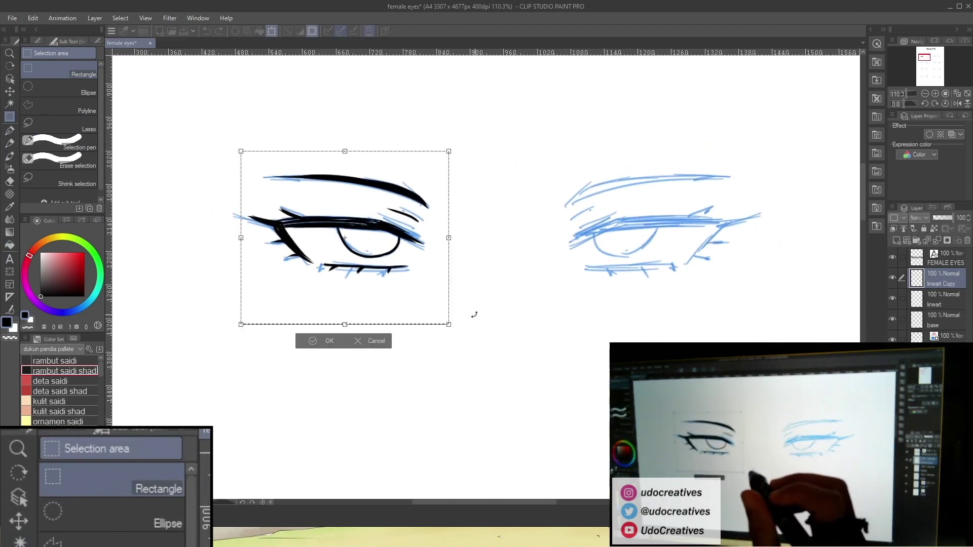
right_click(424, 291)
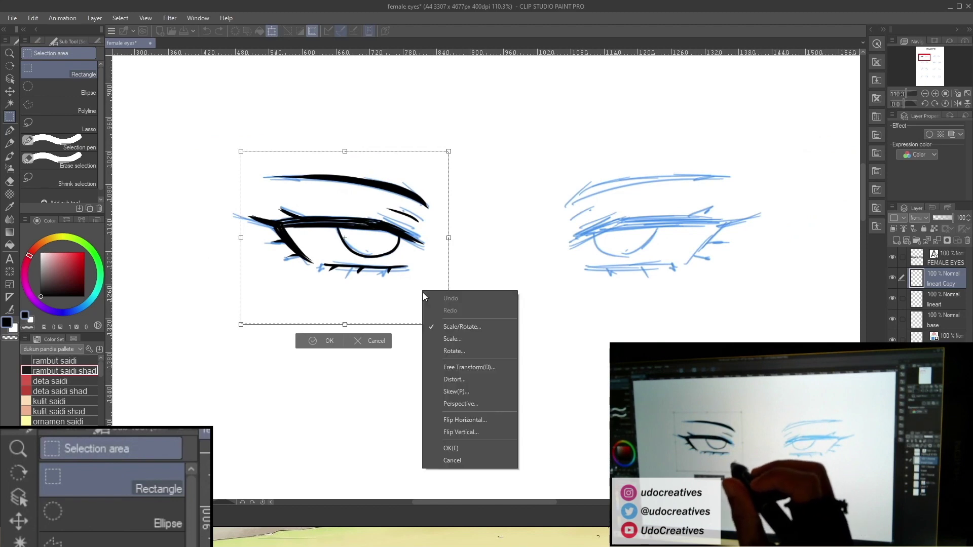
click(476, 417)
drag(405, 289, 656, 280)
click(626, 343)
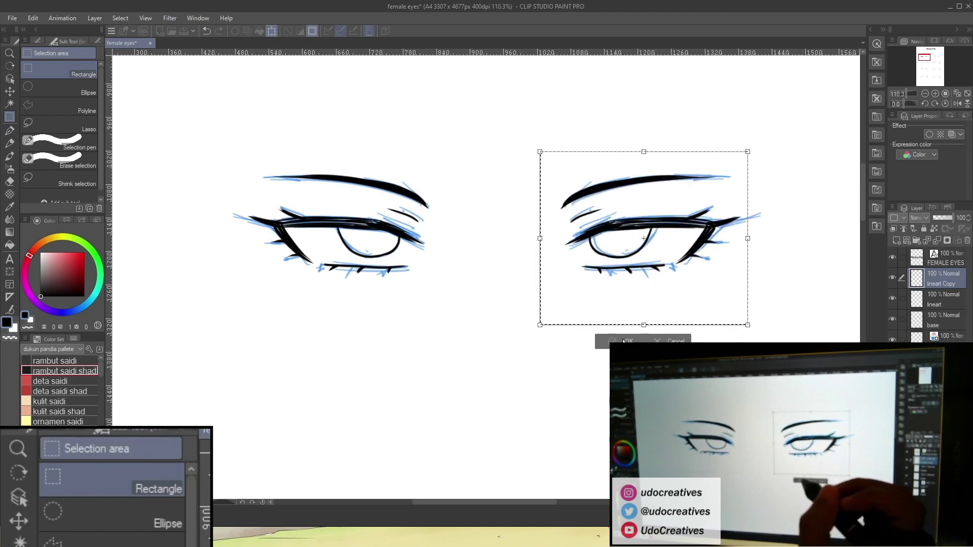
key(ctrl+d)
key(ctrl+e)
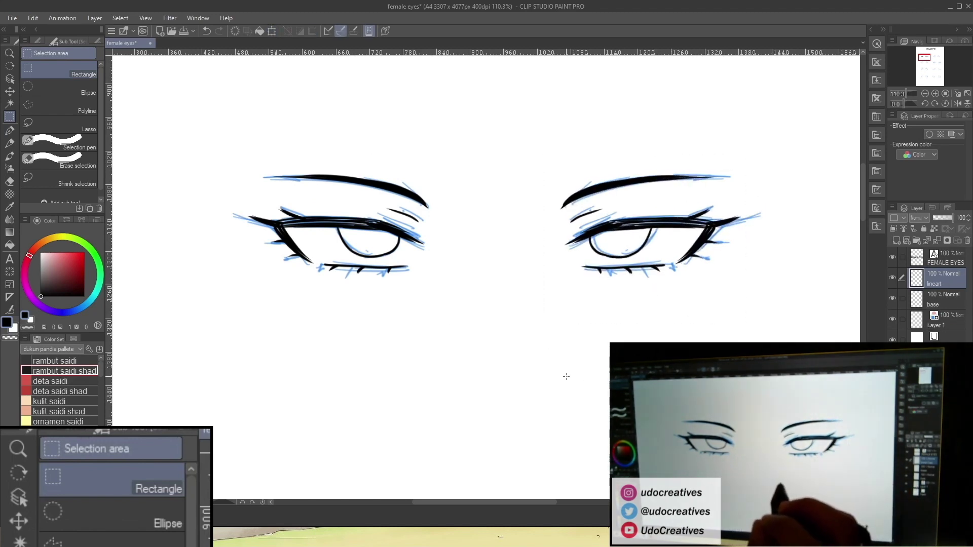
Select the inside of both narrow eyes' irises with Auto select and make the base layer active.
click(10, 104)
click(369, 242)
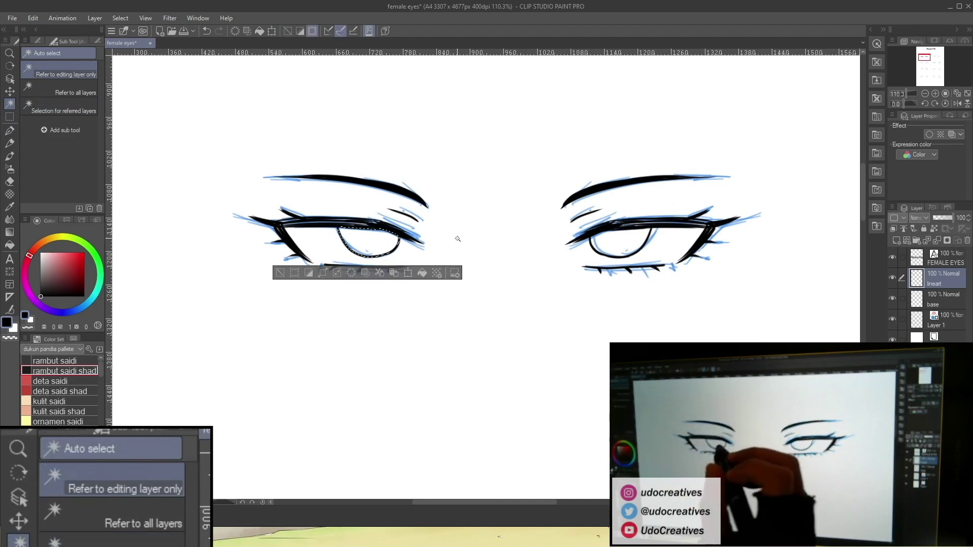
shift+click(627, 244)
click(943, 299)
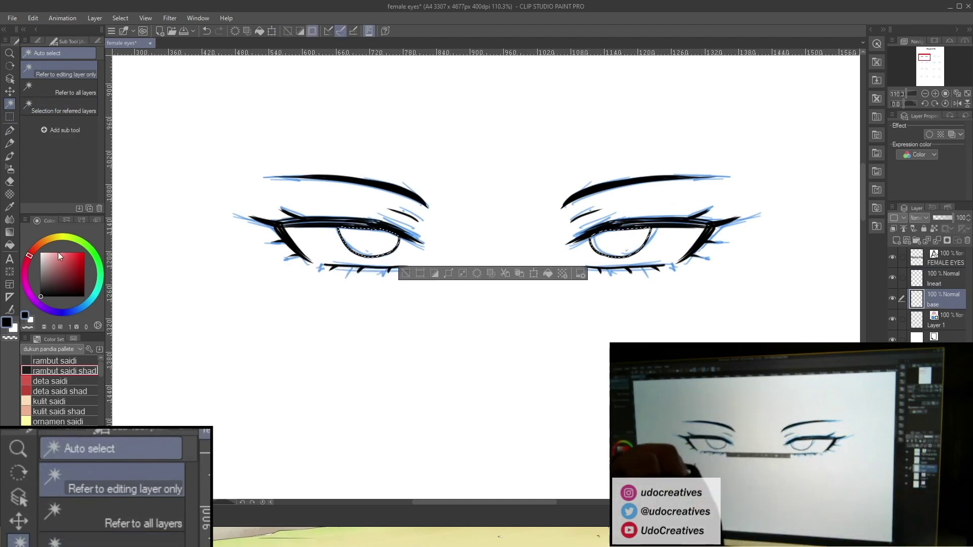
Paint the upper iris shadow and pupil in black inside both selected irises with the G-pen.
click(11, 130)
scroll(372, 239, up, 3)
mouse_move(322, 241)
mouse_down()
mouse_move(416, 236)
mouse_move(410, 229)
mouse_up()
mouse_move(317, 228)
mouse_down()
mouse_move(353, 220)
mouse_move(423, 239)
mouse_move(351, 235)
mouse_move(412, 242)
mouse_up()
key(space)
drag(648, 265, 546, 243)
mouse_move(615, 219)
mouse_down()
mouse_move(702, 214)
mouse_move(654, 208)
mouse_move(682, 204)
mouse_move(659, 211)
mouse_move(659, 226)
mouse_move(715, 220)
mouse_up()
key(space)
drag(327, 217, 343, 212)
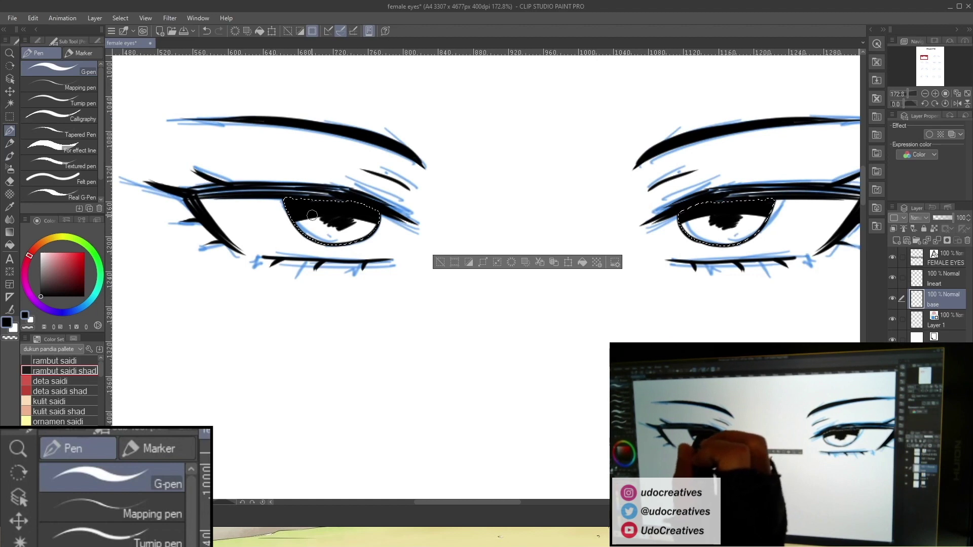
Paint small white highlights in both narrow eyes' irises, clear the selection and save the file.
key(x)
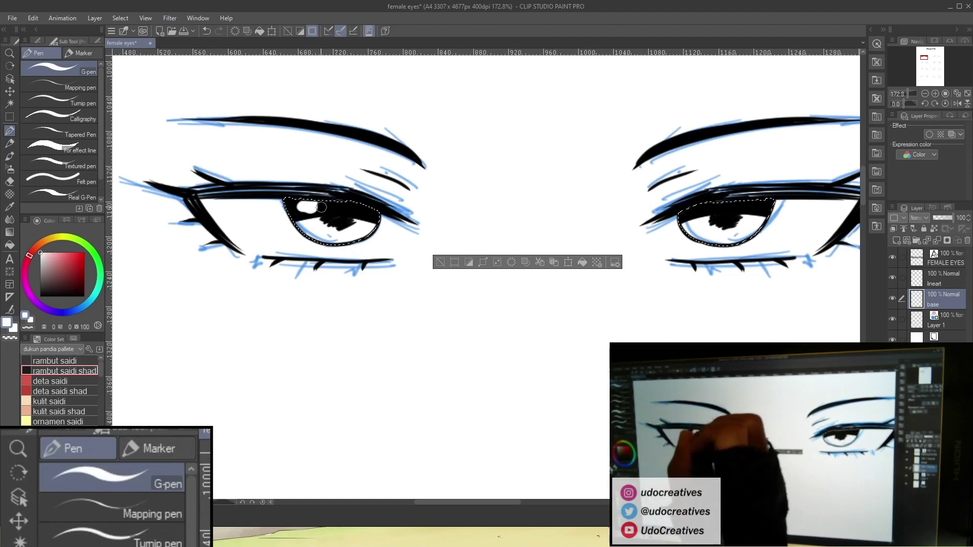
mouse_move(710, 206)
mouse_down()
mouse_move(702, 209)
mouse_move(714, 213)
mouse_up()
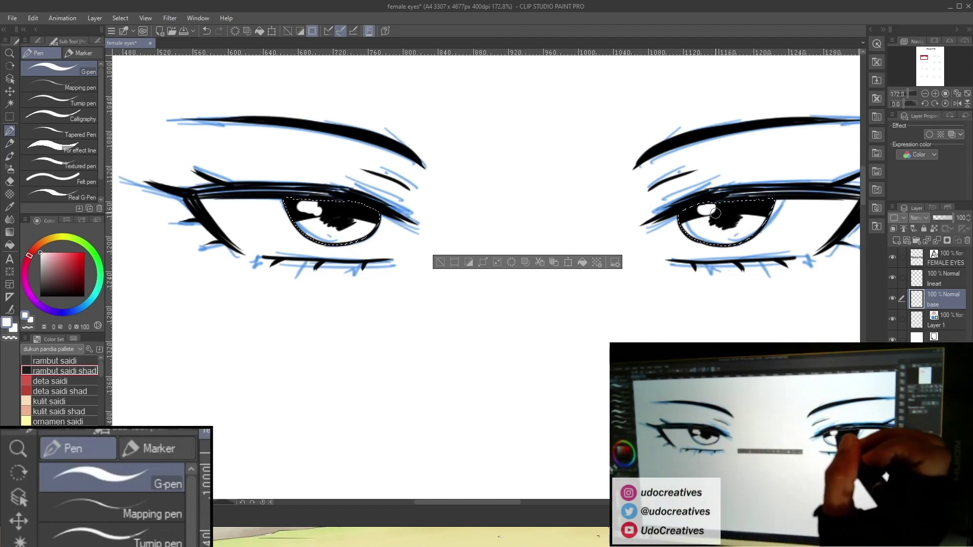
key(ctrl+space)
drag(638, 320, 508, 344)
key(space)
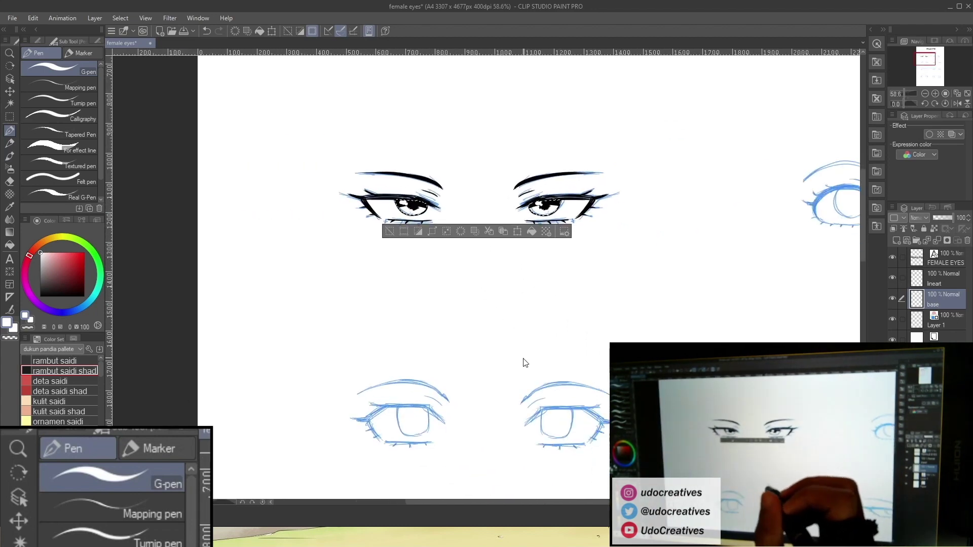
key(ctrl+d)
key(ctrl+s)
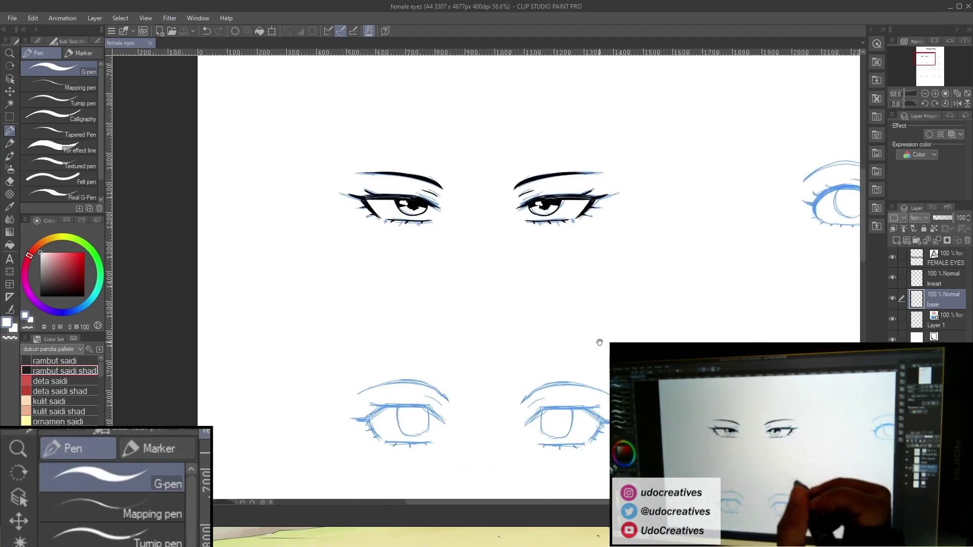
Ink the thick curved upper lid and the lid crease of the first row's left round eye in black on the lineart layer.
scroll(600, 342, right, 5)
key(space)
drag(629, 343, 429, 333)
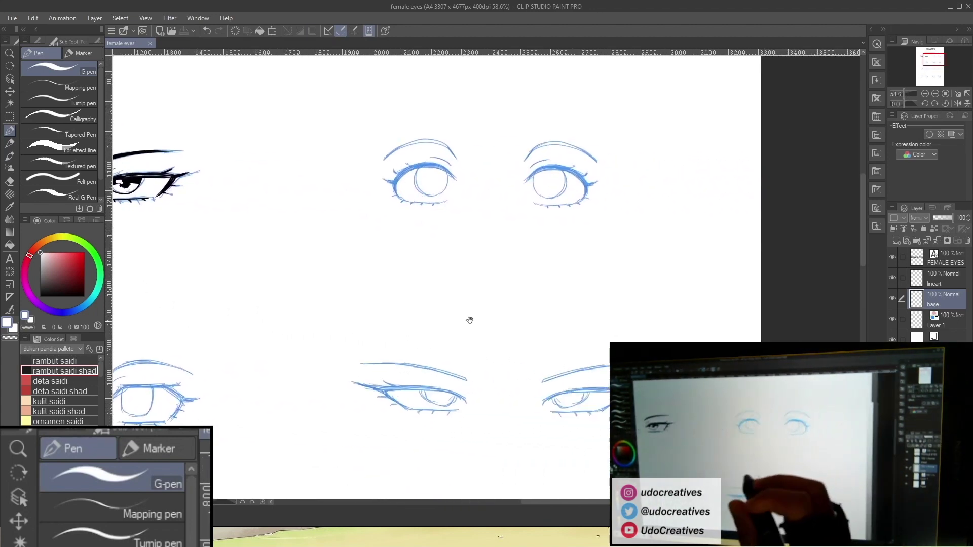
click(938, 278)
drag(45, 284, 32, 344)
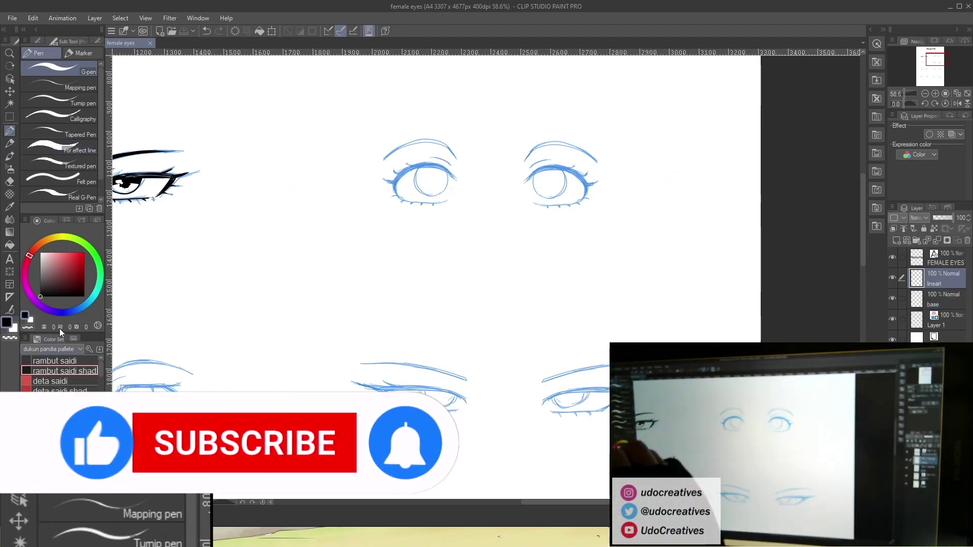
key(space)
drag(468, 284, 437, 306)
key(ctrl+space)
mouse_move(412, 189)
mouse_down()
mouse_move(504, 232)
mouse_move(547, 232)
mouse_move(402, 181)
mouse_move(246, 218)
mouse_move(229, 269)
mouse_move(353, 191)
mouse_up()
mouse_move(238, 281)
mouse_down()
mouse_move(346, 199)
mouse_move(292, 216)
mouse_move(363, 188)
mouse_move(423, 188)
mouse_up()
mouse_move(313, 205)
mouse_down()
mouse_move(439, 190)
mouse_move(477, 203)
mouse_up()
mouse_move(363, 190)
mouse_down()
mouse_move(451, 196)
mouse_move(532, 249)
mouse_up()
mouse_move(453, 195)
mouse_down()
mouse_move(533, 249)
mouse_move(409, 210)
mouse_move(397, 245)
mouse_up()
drag(370, 215, 406, 249)
mouse_move(275, 128)
mouse_down()
mouse_move(355, 163)
mouse_move(459, 149)
mouse_up()
scroll(395, 177, down, 3)
scroll(281, 199, up, 3)
Ink the round eye's curved lower lid line from the outer corner toward the inner corner.
mouse_move(292, 152)
mouse_down()
mouse_move(276, 261)
mouse_move(319, 290)
mouse_move(434, 314)
mouse_up()
key(ctrl+z)
mouse_move(273, 255)
mouse_down()
mouse_move(420, 312)
mouse_move(580, 280)
mouse_up()
drag(506, 311, 593, 281)
Ink the round eye's thick outer-corner lash, upper lashes, and the short lashes along the lower lid.
drag(256, 180, 204, 163)
drag(256, 205, 209, 169)
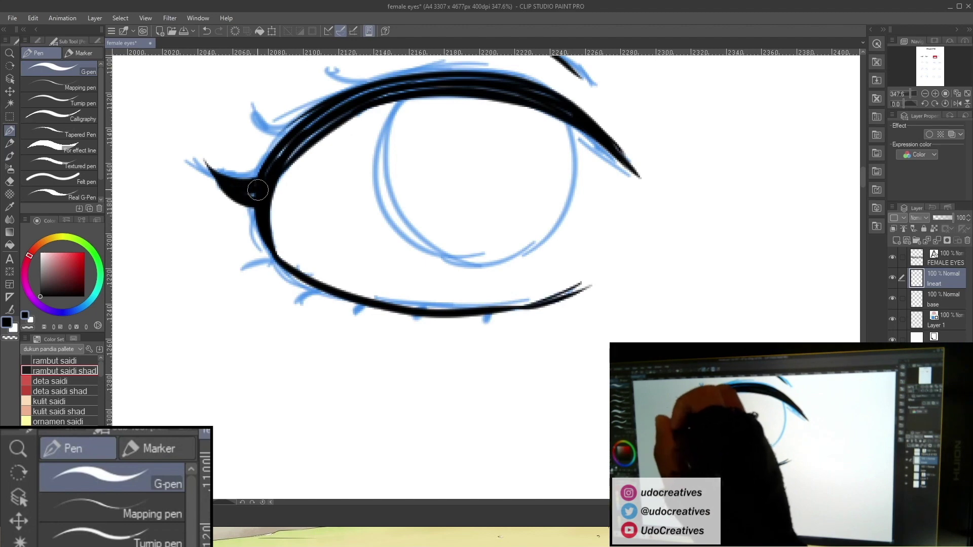
drag(252, 118, 296, 136)
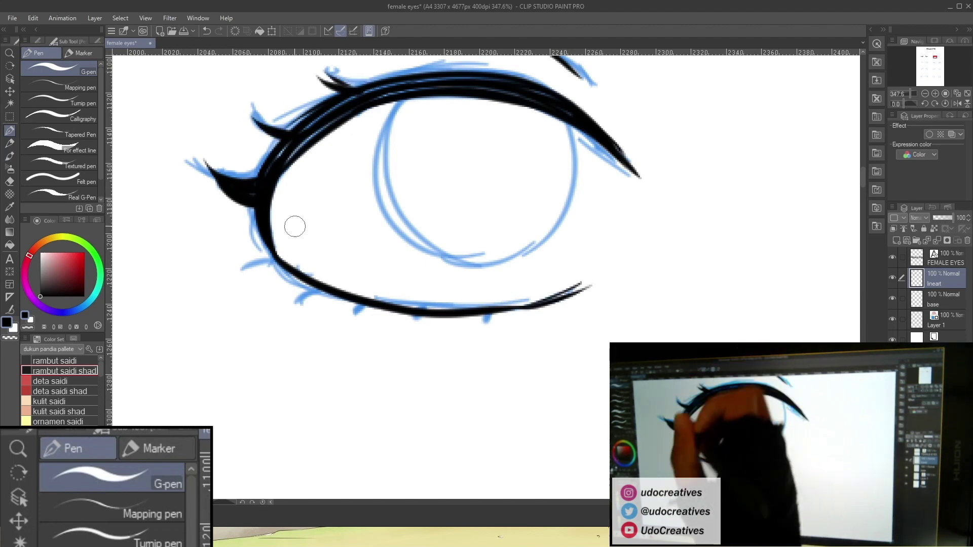
scroll(380, 271, down, 3)
drag(380, 269, 417, 252)
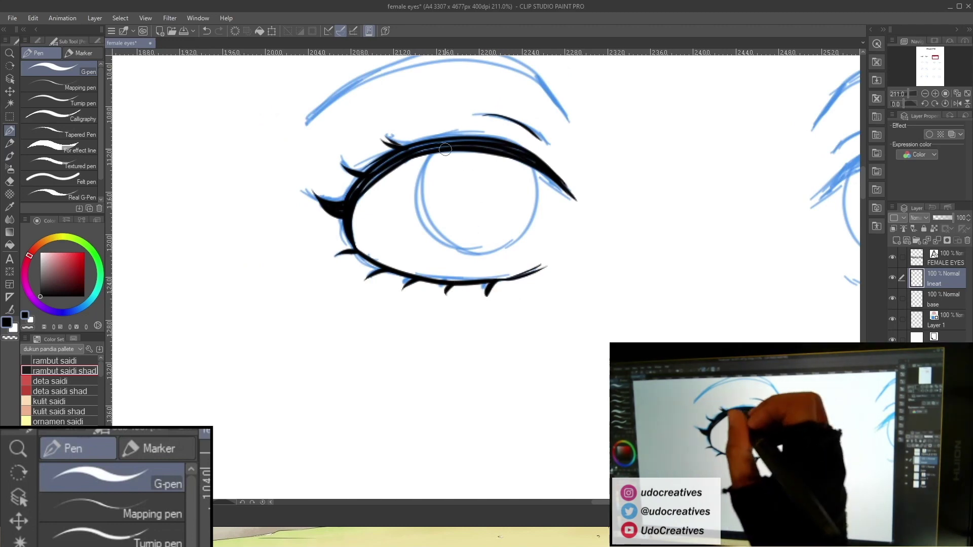
Ink the large round iris outline beneath the upper lid, redoing strokes that miss the intended curve.
key(ctrl+plus)
key(ctrl+z)
drag(418, 257, 476, 263)
key(ctrl+z)
mouse_move(377, 184)
mouse_down()
mouse_move(440, 264)
mouse_move(523, 245)
mouse_move(474, 268)
mouse_up()
key(ctrl+minus)
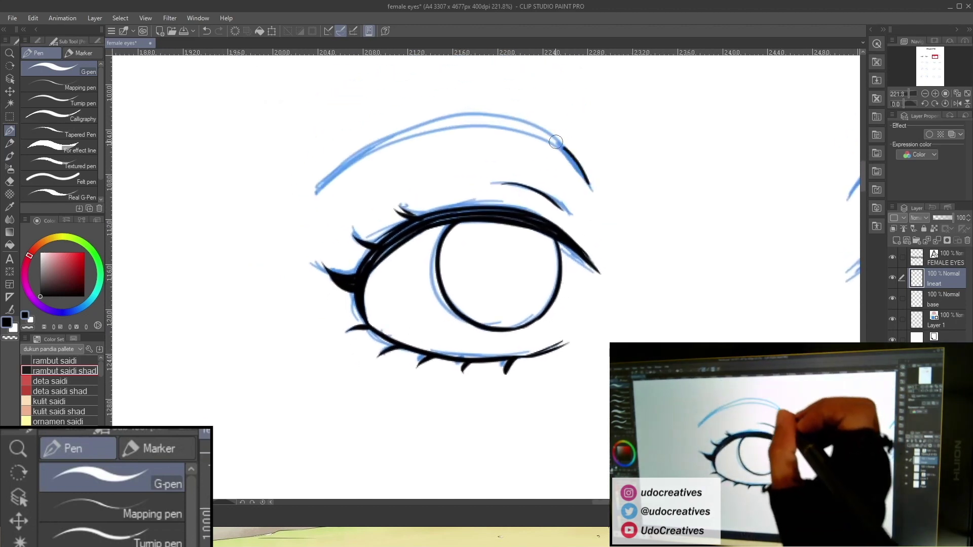
Ink the round eye's arched eyebrow as a thick black shape tapering at both ends.
drag(566, 133, 584, 139)
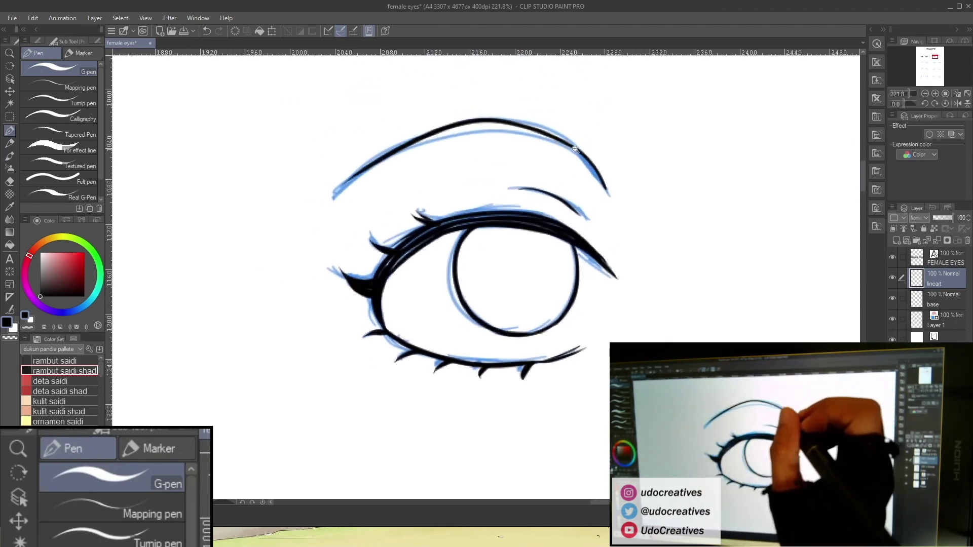
scroll(583, 137, up, 2)
key(ctrl+z)
mouse_move(621, 208)
mouse_down()
mouse_move(470, 106)
mouse_move(219, 216)
mouse_move(608, 190)
mouse_move(337, 133)
mouse_up()
mouse_move(588, 162)
mouse_down()
mouse_move(572, 149)
mouse_move(364, 129)
mouse_move(274, 155)
mouse_up()
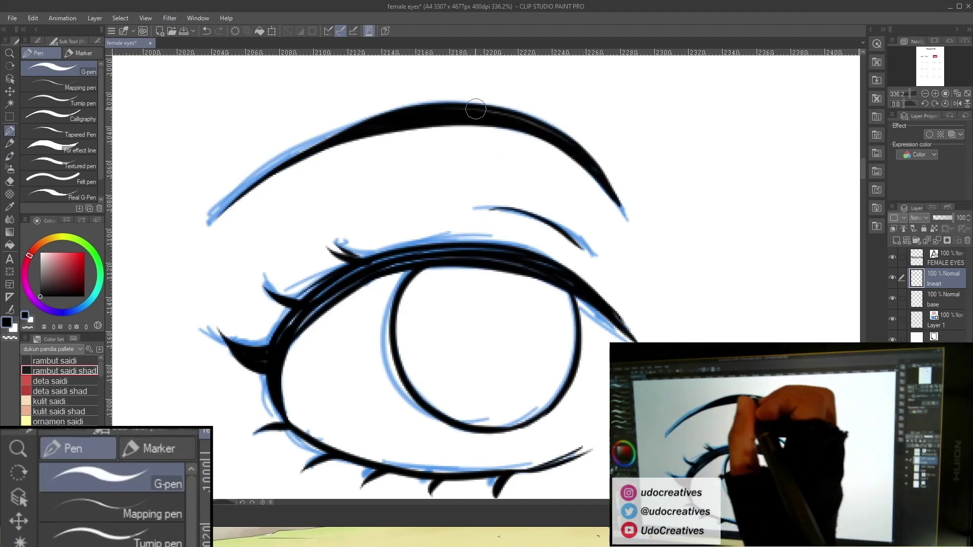
Duplicate the inked round eye with its eyebrow and flip the copy horizontally.
drag(574, 178, 517, 182)
drag(641, 243, 541, 233)
drag(589, 290, 548, 284)
drag(513, 253, 456, 245)
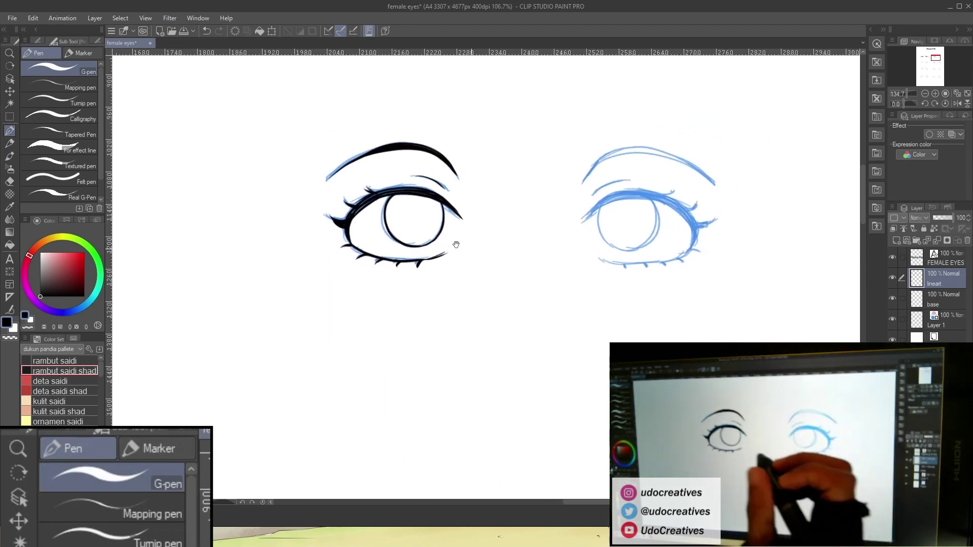
key(m)
drag(297, 107, 504, 300)
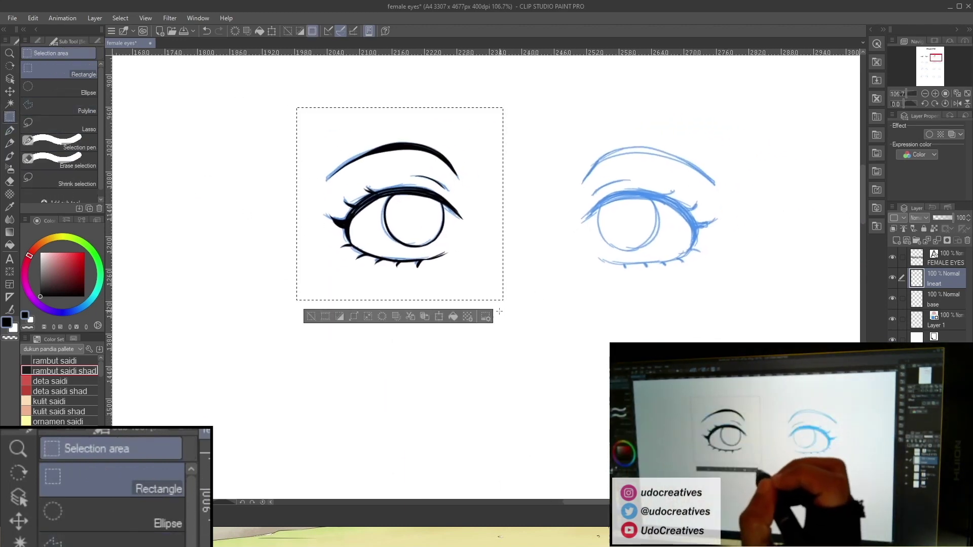
key(ctrl+t)
right_click(479, 264)
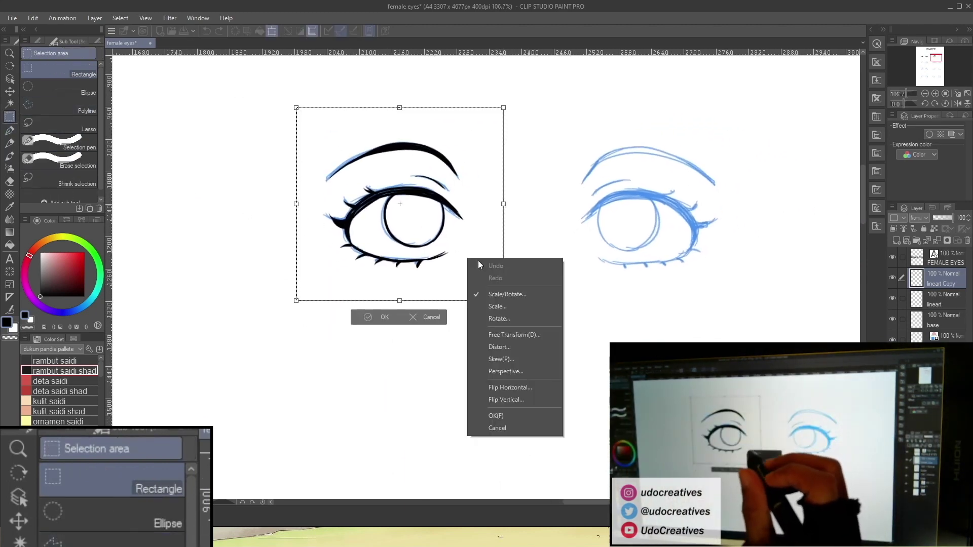
click(520, 385)
Place the flipped round eye over the blue sketch of its partner and merge it into the lineart layer.
drag(457, 274, 701, 277)
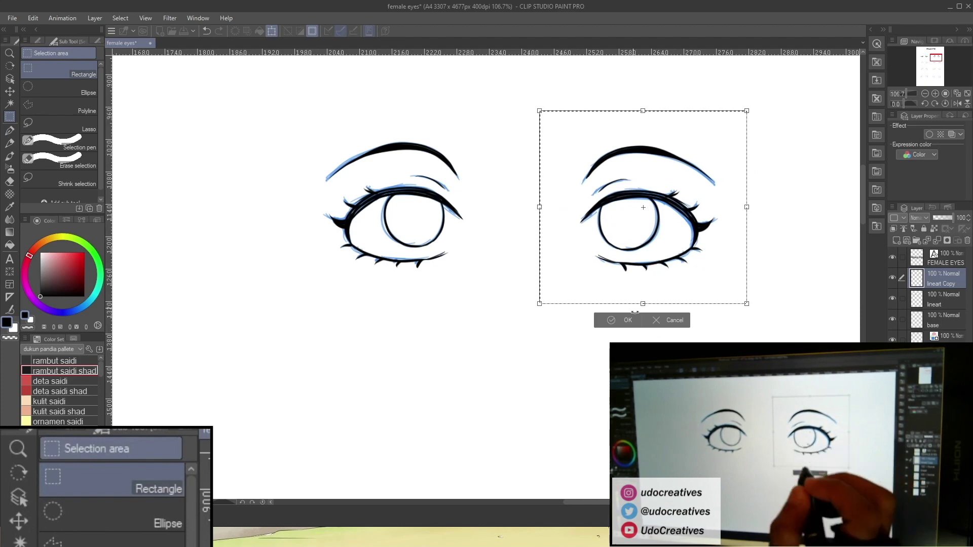
click(628, 320)
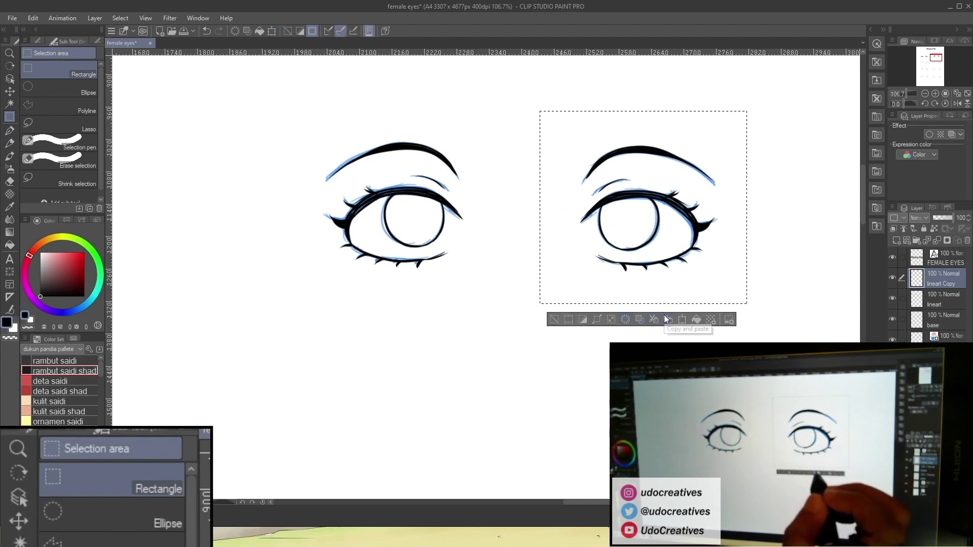
click(665, 317)
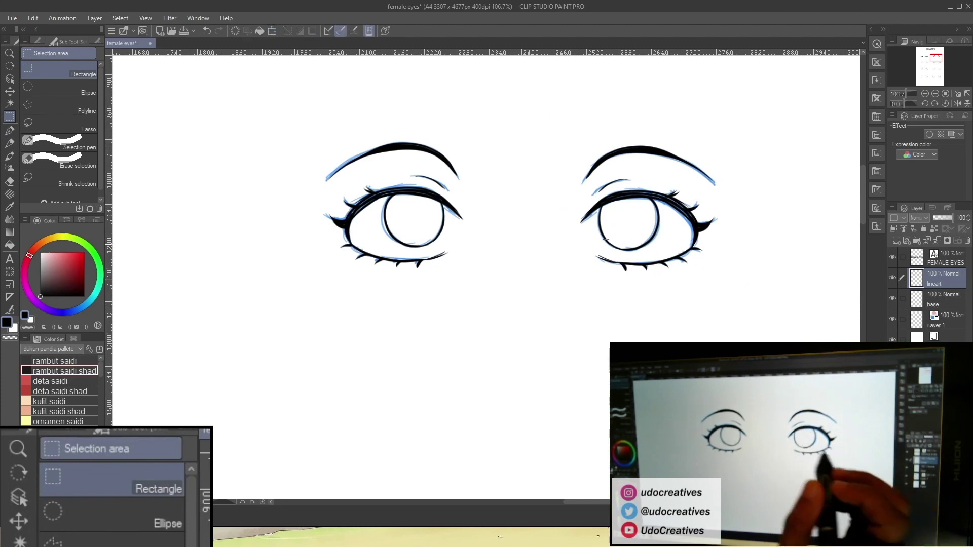
Select the inside of both round irises and fill them with mid grey on the base layer.
click(9, 103)
click(429, 217)
shift+click(631, 223)
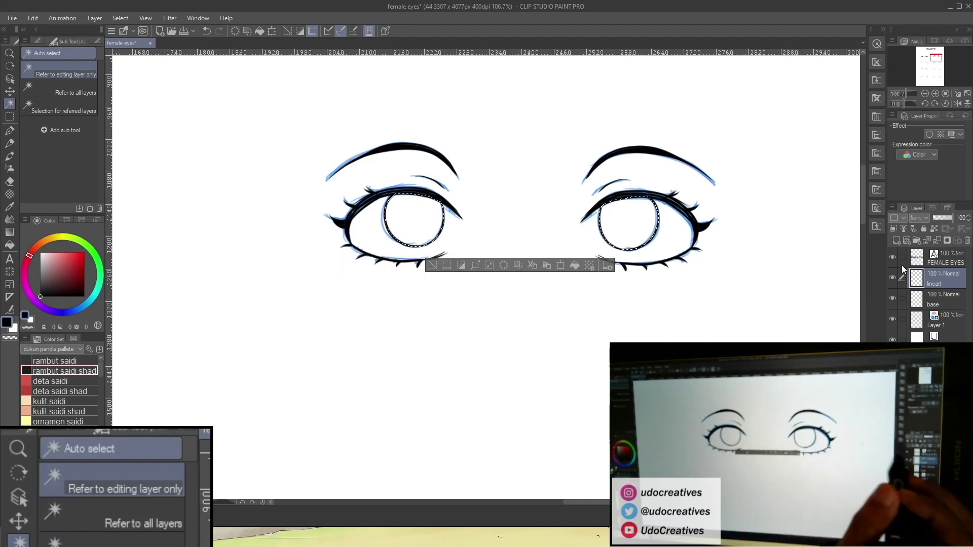
click(938, 299)
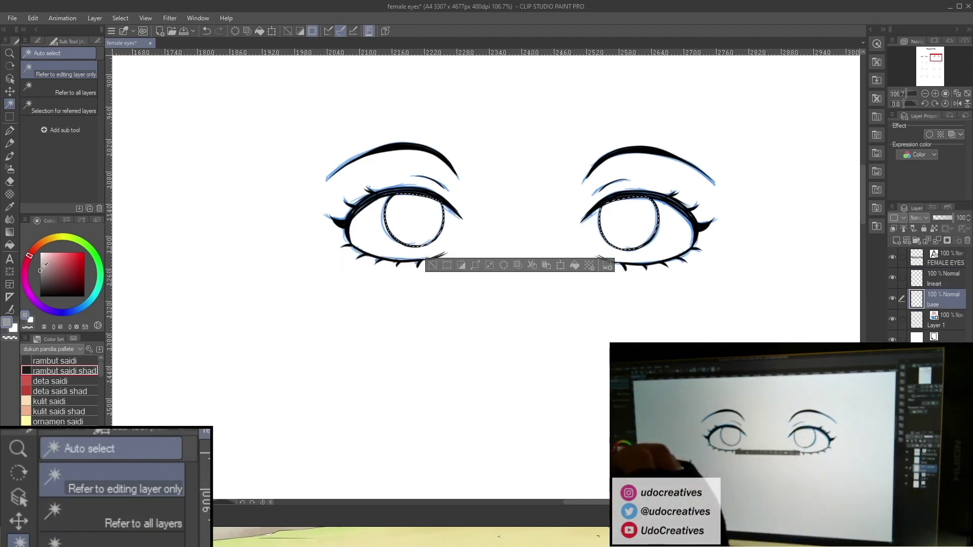
click(574, 265)
Paint a solid black oval pupil in the centre of each grey iris with the Milli pen marker.
click(40, 296)
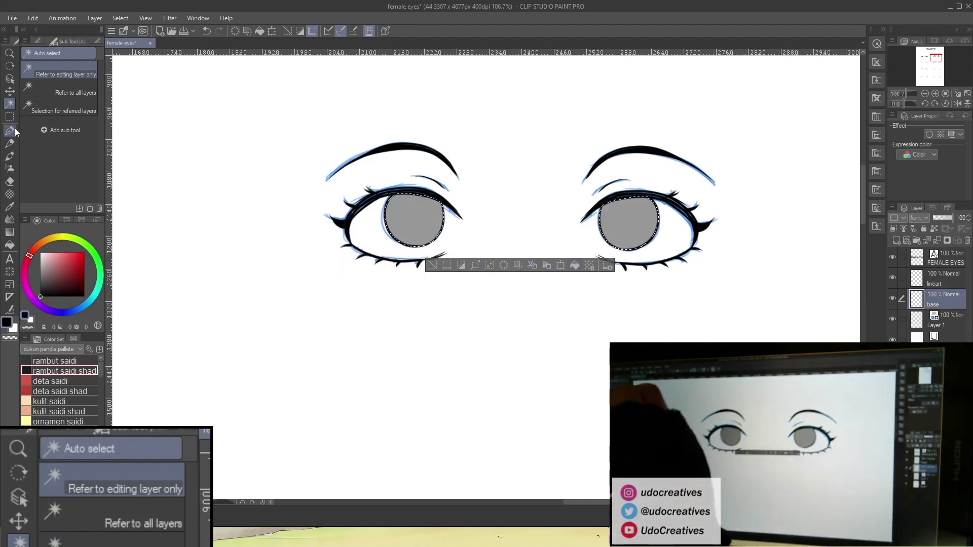
click(10, 130)
click(90, 54)
scroll(427, 210, up, 3)
mouse_move(403, 217)
mouse_down()
mouse_move(406, 227)
mouse_move(403, 215)
mouse_up()
drag(576, 233, 403, 229)
mouse_move(645, 221)
mouse_down()
mouse_move(653, 217)
mouse_move(648, 232)
mouse_up()
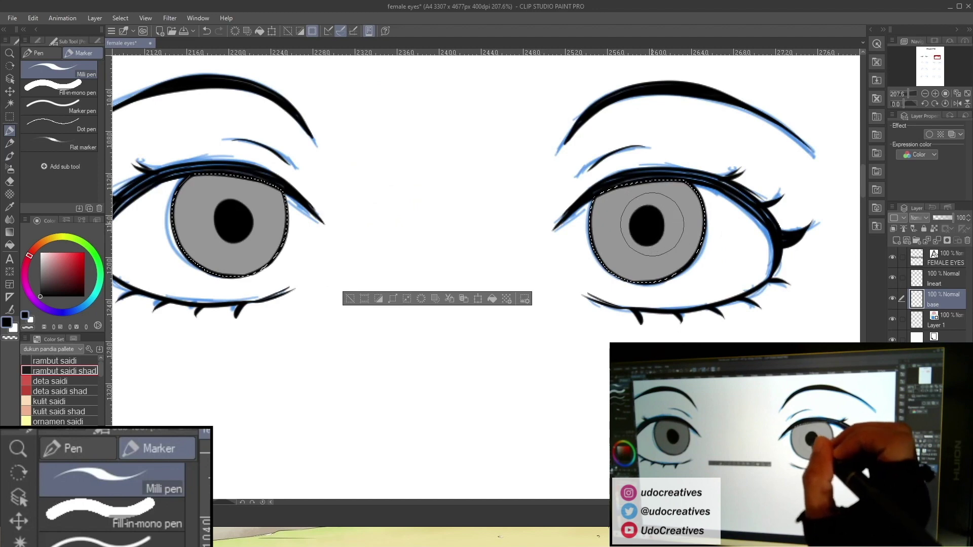
mouse_move(246, 210)
mouse_down()
mouse_move(219, 205)
mouse_move(240, 198)
mouse_up()
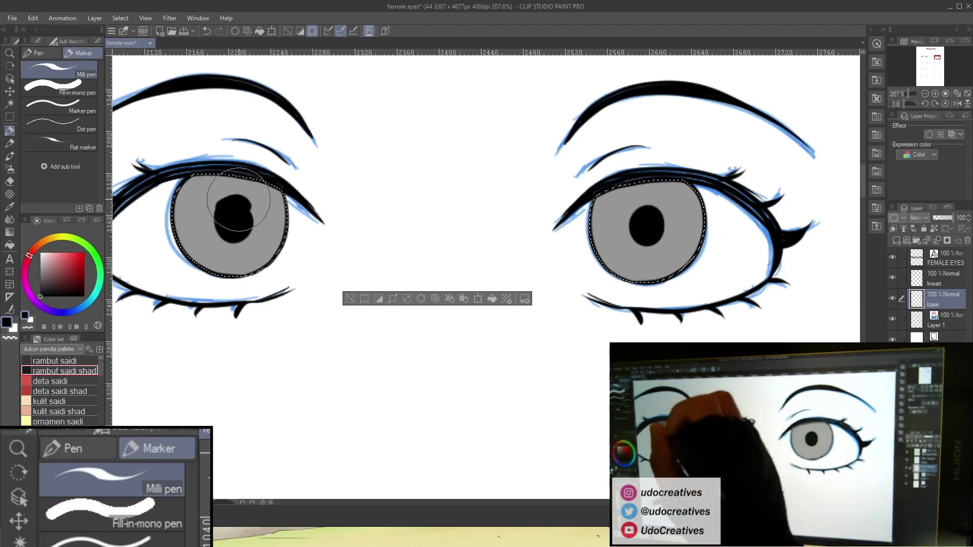
Shade the upper part of both irises with black using the Soft airbrush, fading downward to grey.
key(b)
mouse_move(309, 191)
mouse_down()
mouse_move(193, 177)
mouse_move(294, 181)
mouse_move(149, 207)
mouse_move(304, 156)
mouse_up()
drag(639, 203, 613, 176)
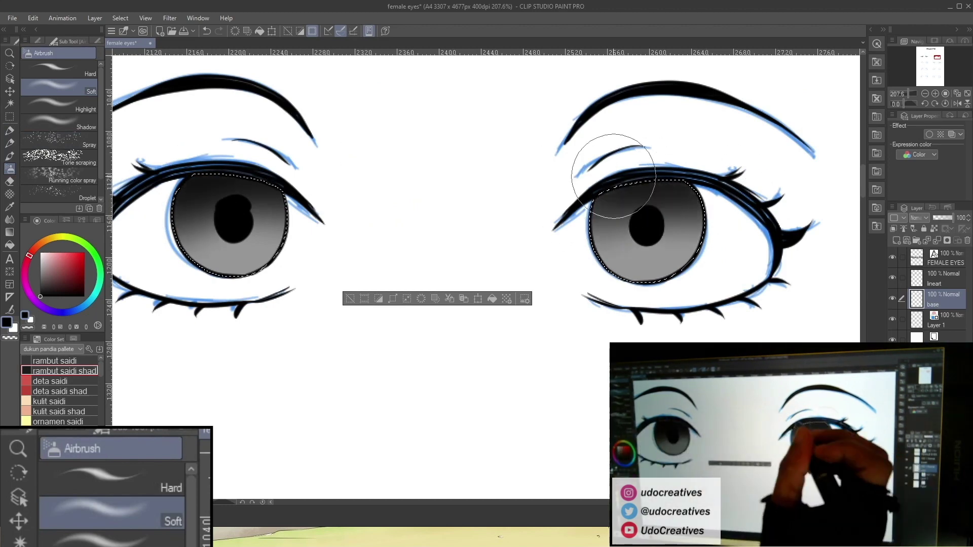
Paint white highlights on the upper part of both round irises with the Milli pen and clear the selection.
key(p)
key(x)
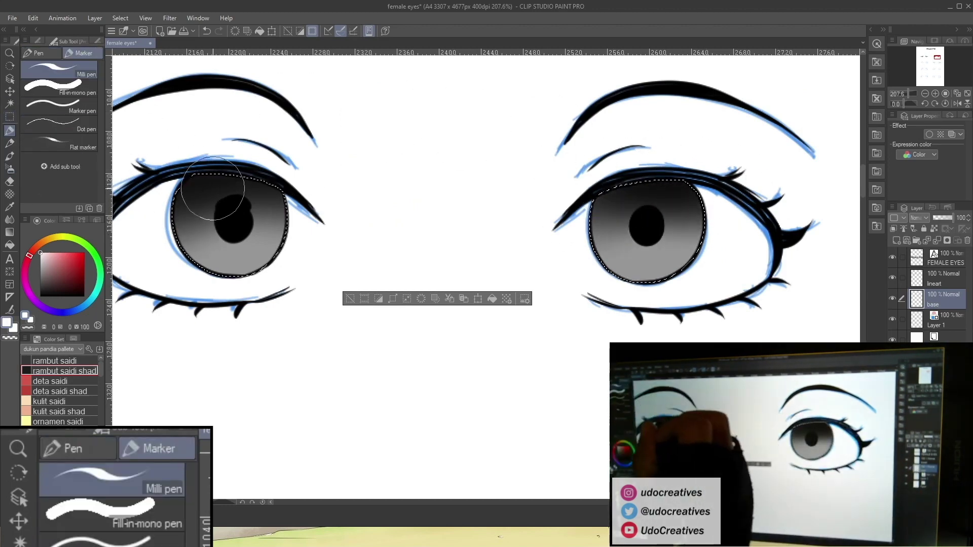
drag(201, 190, 206, 194)
drag(615, 197, 637, 210)
scroll(550, 336, down, 8)
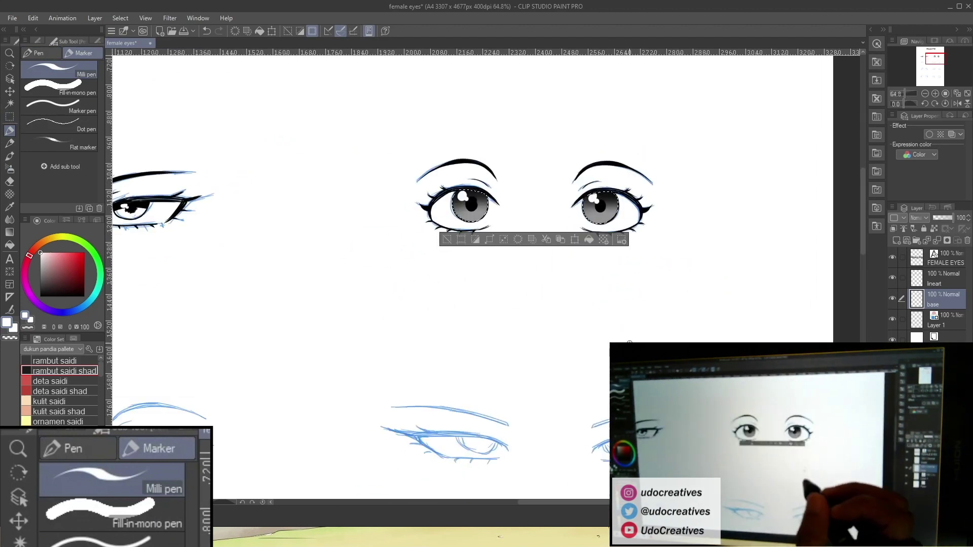
key(ctrl+d)
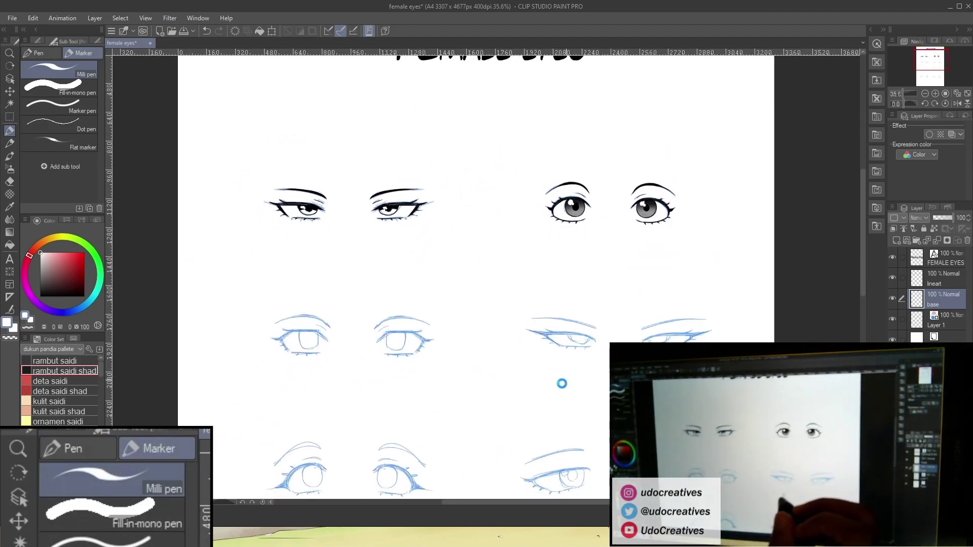
Ink the thick angular upper lid of the second row's first eye on the lineart layer with the G-pen.
drag(588, 393, 584, 349)
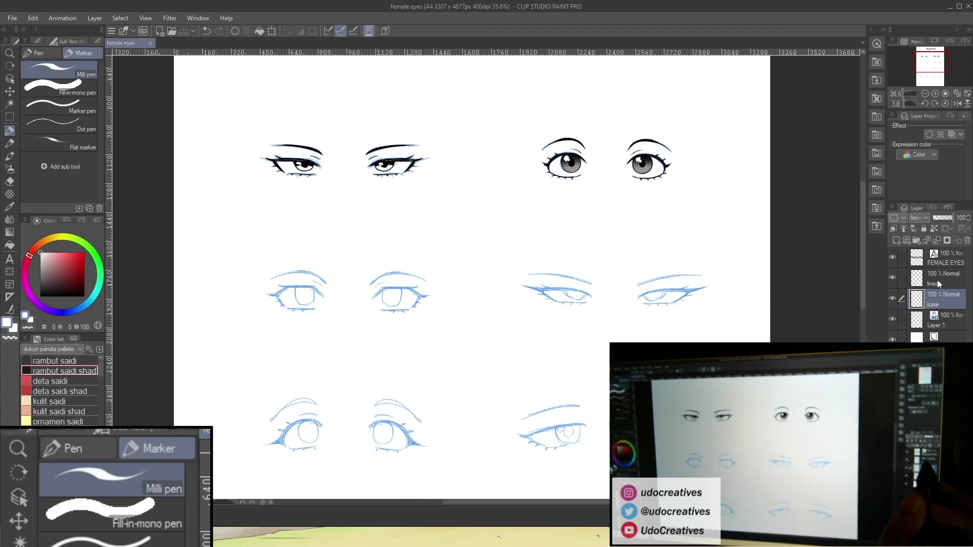
click(937, 280)
click(33, 52)
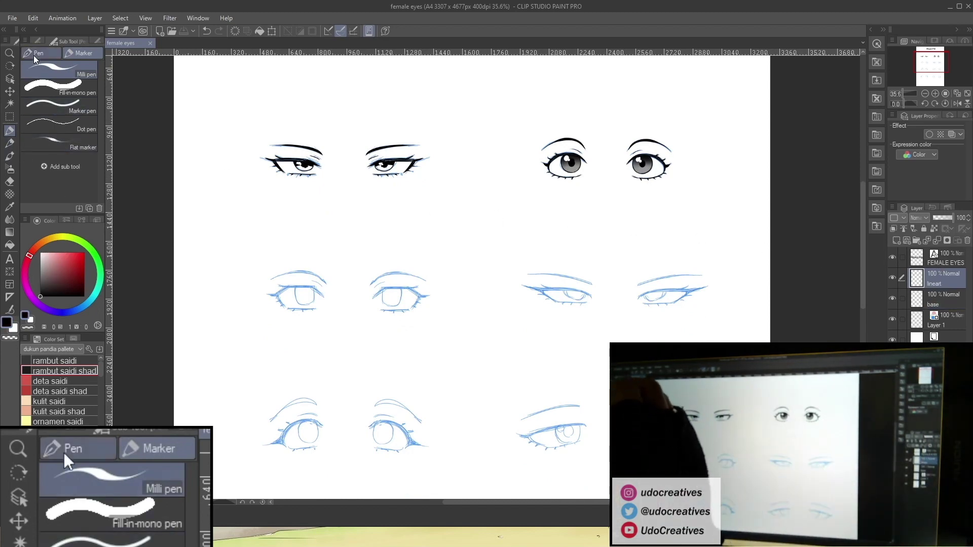
mouse_move(517, 343)
mouse_down()
mouse_move(549, 312)
mouse_move(567, 336)
mouse_up()
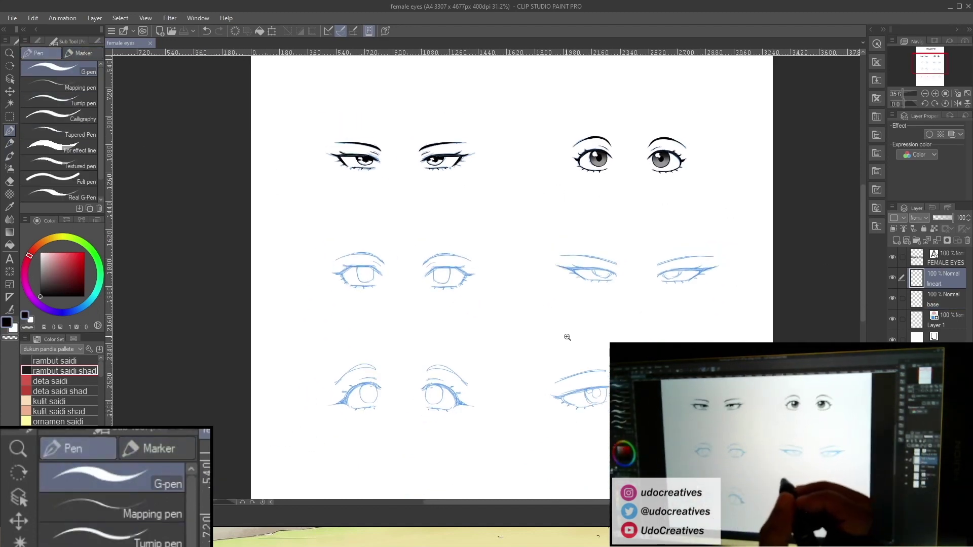
mouse_move(350, 269)
mouse_down()
mouse_move(384, 262)
mouse_move(260, 310)
mouse_up()
scroll(339, 246, up, 2)
drag(385, 243, 251, 327)
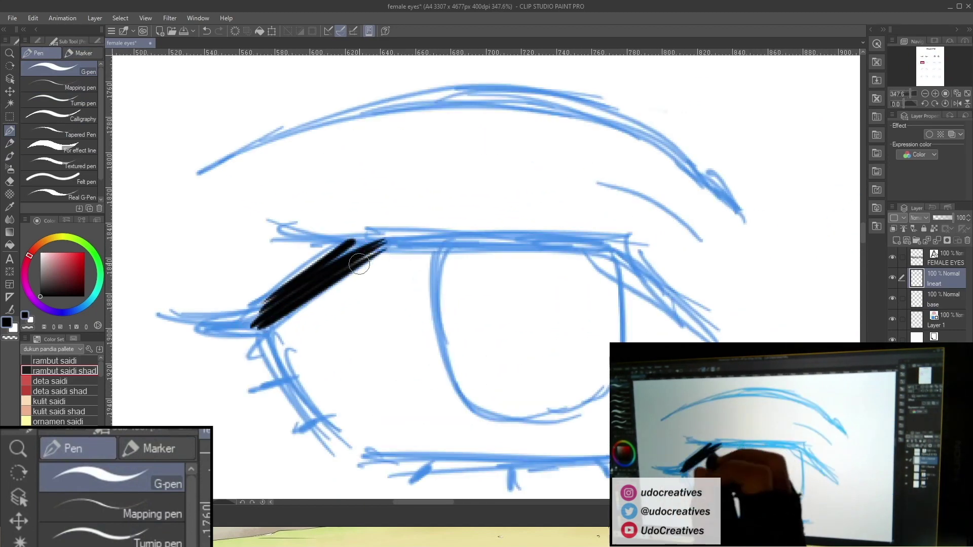
mouse_move(357, 237)
mouse_down()
mouse_move(566, 234)
mouse_move(367, 244)
mouse_move(520, 239)
mouse_move(394, 247)
mouse_move(574, 254)
mouse_move(327, 257)
mouse_move(565, 242)
mouse_move(355, 256)
mouse_up()
drag(572, 247, 373, 253)
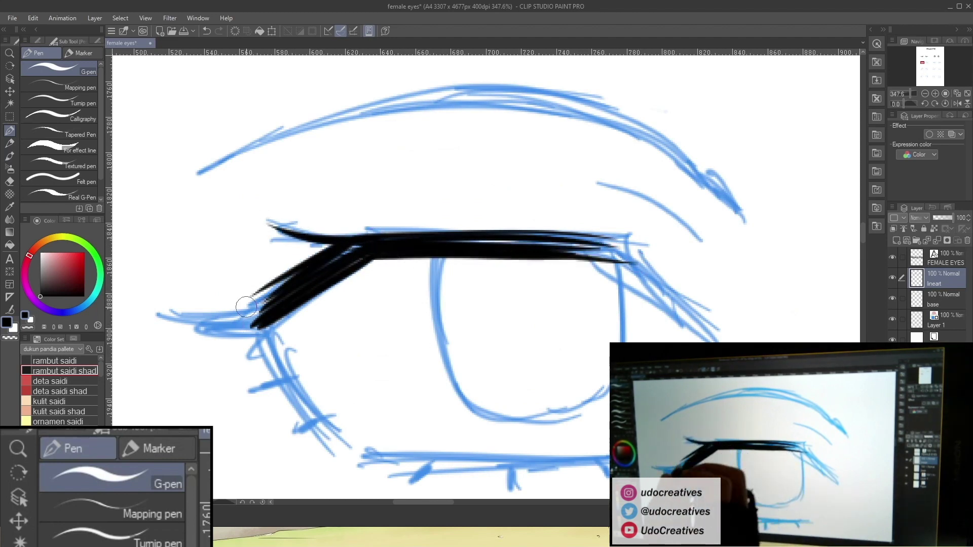
Ink the outer-corner lash, the thick slanted outer lower edge, and the lid's descending inner end.
drag(264, 306, 182, 319)
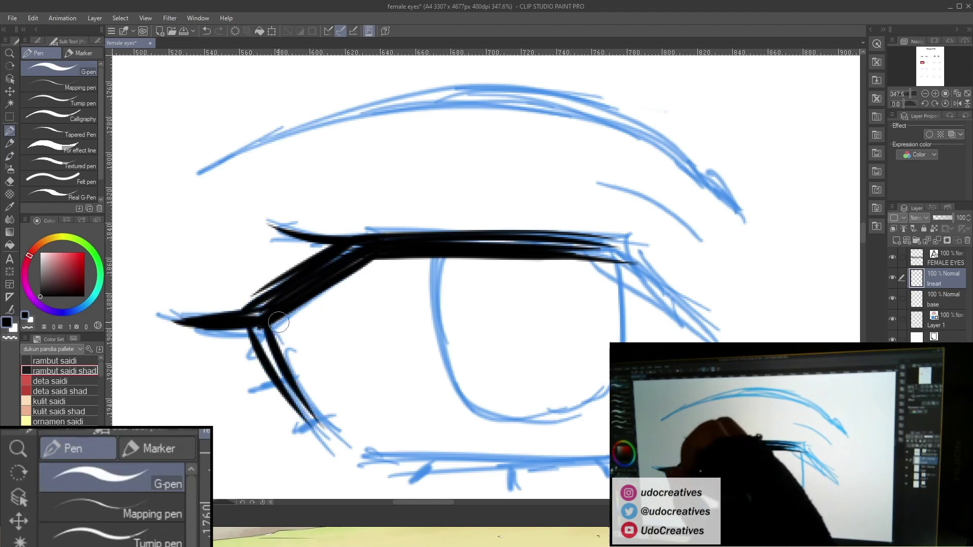
drag(543, 414, 461, 373)
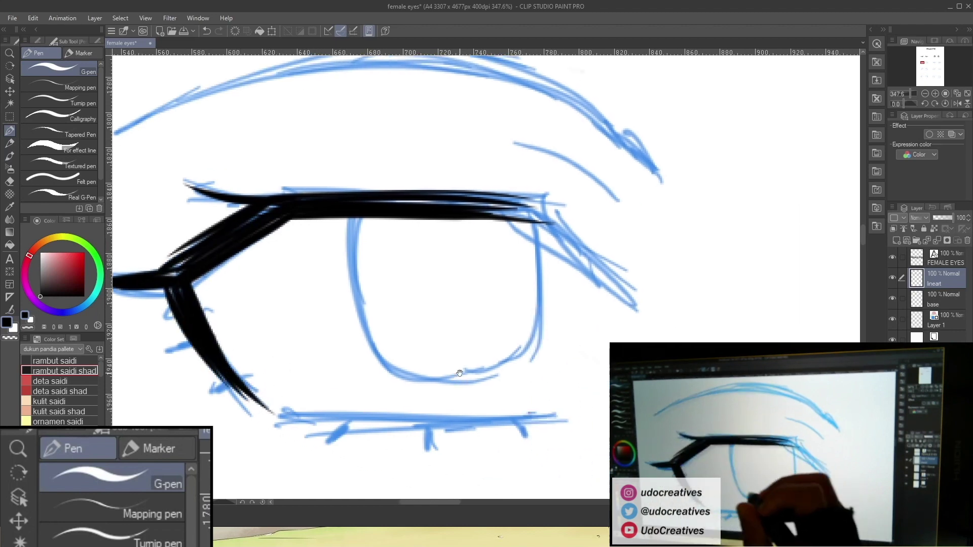
mouse_move(512, 207)
mouse_down()
mouse_move(549, 244)
mouse_move(524, 221)
mouse_move(622, 293)
mouse_move(545, 214)
mouse_move(633, 290)
mouse_up()
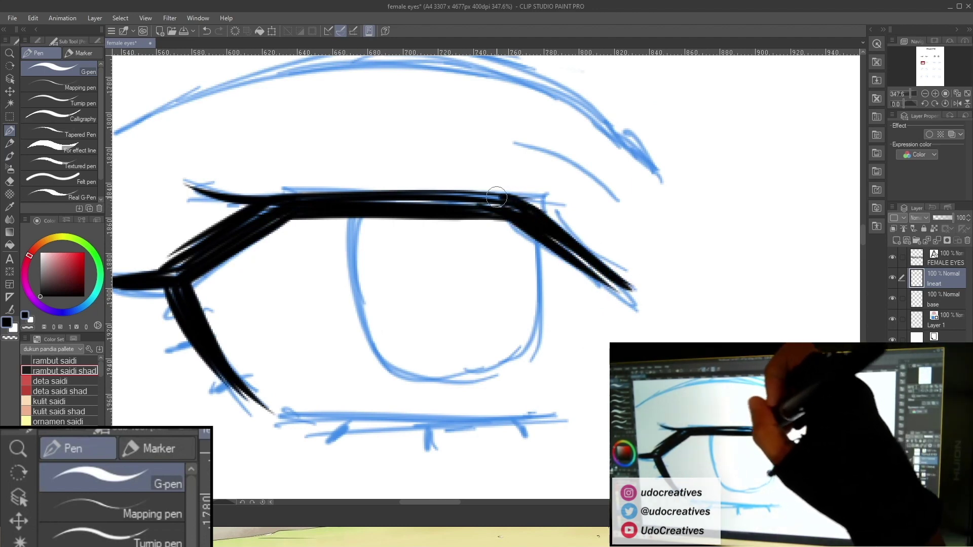
Ink the tall rounded iris outline and the flat lower lid line, adding short lashes along the lower and outer edges.
drag(520, 207, 517, 176)
mouse_move(356, 188)
mouse_down()
mouse_move(398, 339)
mouse_move(471, 347)
mouse_up()
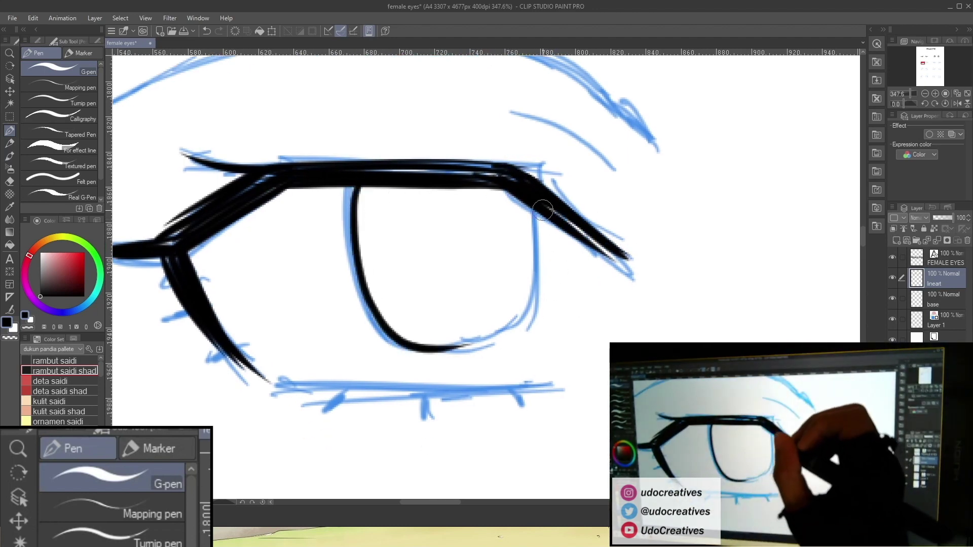
mouse_move(536, 211)
mouse_down()
mouse_move(502, 335)
mouse_move(548, 275)
mouse_up()
drag(319, 297, 553, 294)
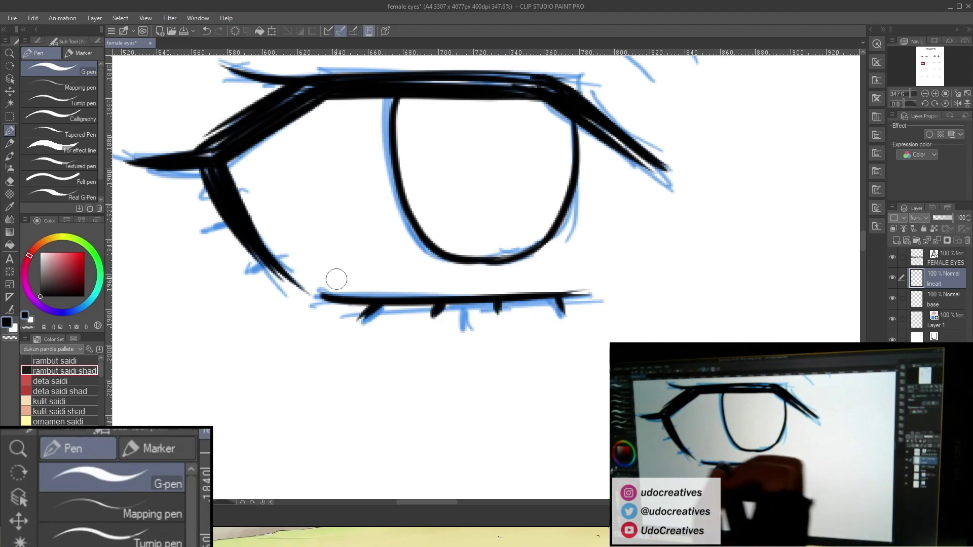
drag(221, 197, 193, 199)
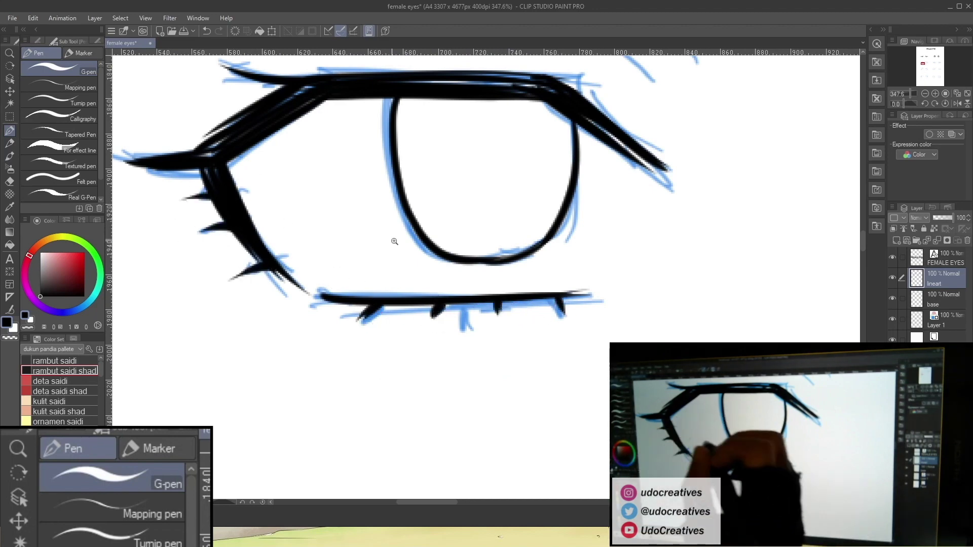
Ink the eyelid crease and outline the arched eyebrow above it, filling the eyebrow with black.
drag(394, 238, 355, 239)
drag(515, 286, 487, 287)
drag(536, 308, 459, 321)
mouse_move(437, 202)
mouse_down()
mouse_move(467, 211)
mouse_move(390, 175)
mouse_up()
mouse_move(484, 182)
mouse_down()
mouse_move(549, 181)
mouse_move(425, 154)
mouse_move(206, 190)
mouse_up()
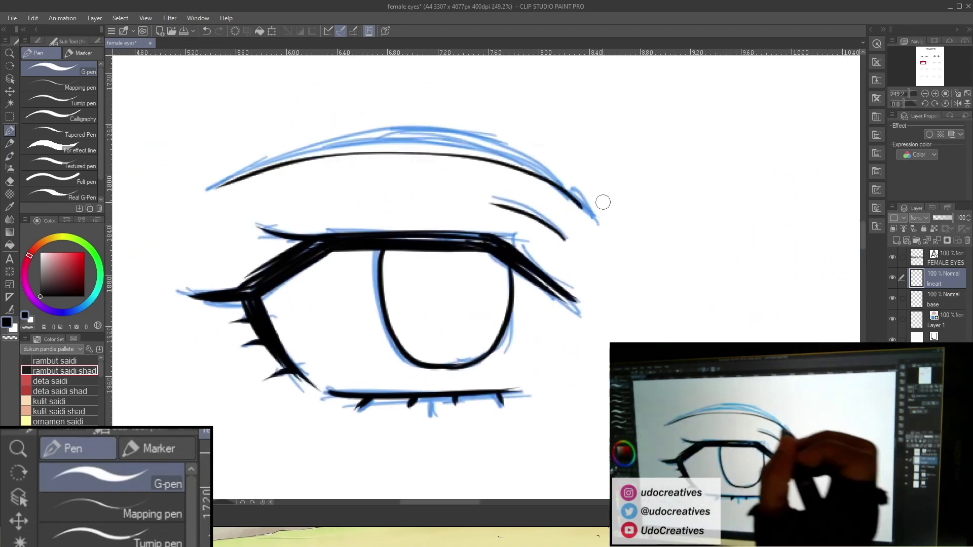
mouse_move(588, 207)
mouse_down()
mouse_move(549, 173)
mouse_move(412, 136)
mouse_move(280, 160)
mouse_move(218, 187)
mouse_up()
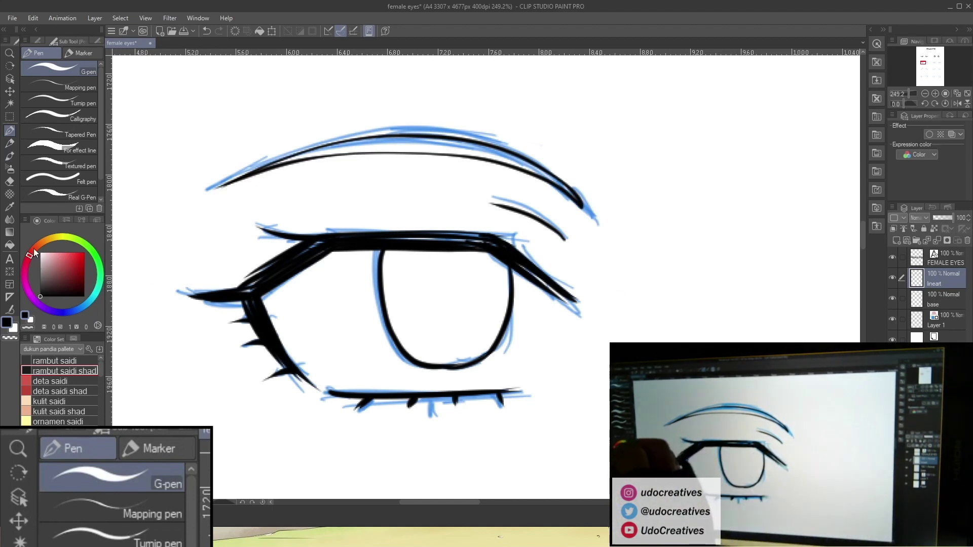
click(9, 246)
click(396, 143)
click(9, 130)
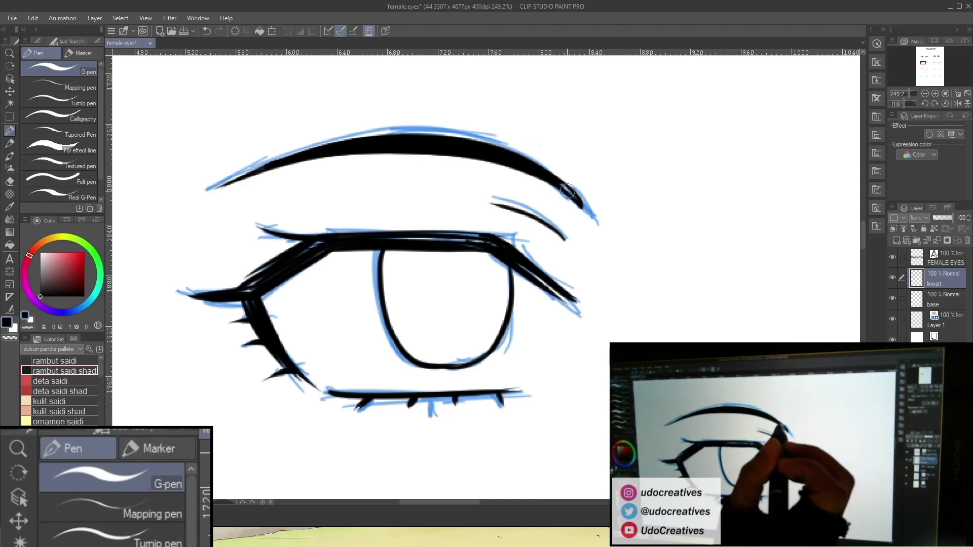
Copy the second row's inked angular eye with its eyebrow onto a new layer and mirror it horizontally.
scroll(593, 211, down, 4)
drag(593, 212, 497, 172)
click(10, 117)
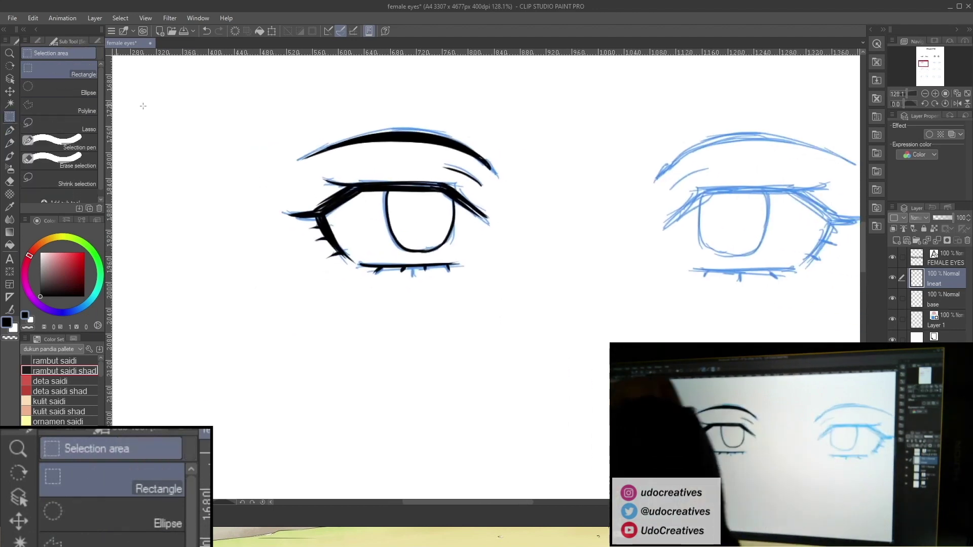
scroll(520, 299, down, 1)
drag(520, 300, 432, 299)
drag(204, 118, 465, 315)
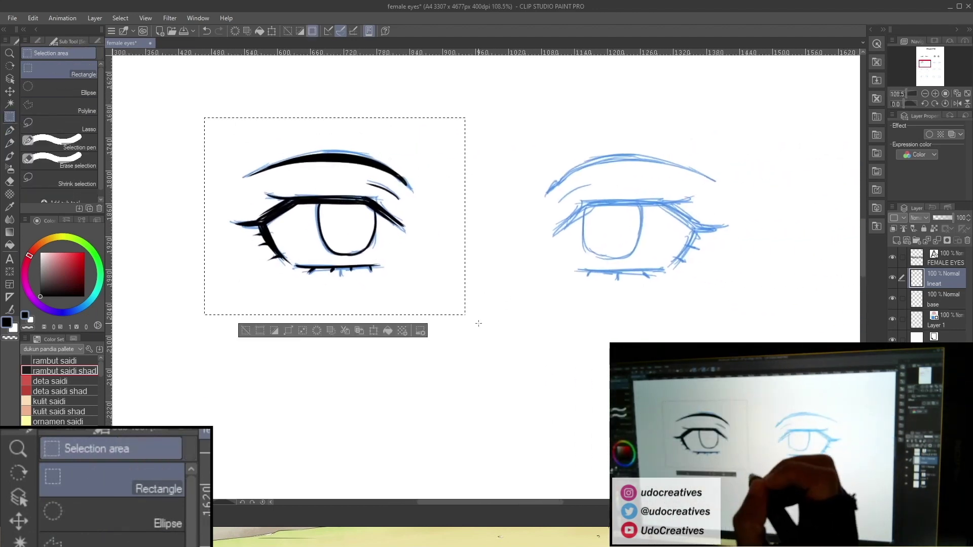
key(ctrl+c)
key(ctrl+v)
key(ctrl+t)
right_click(447, 279)
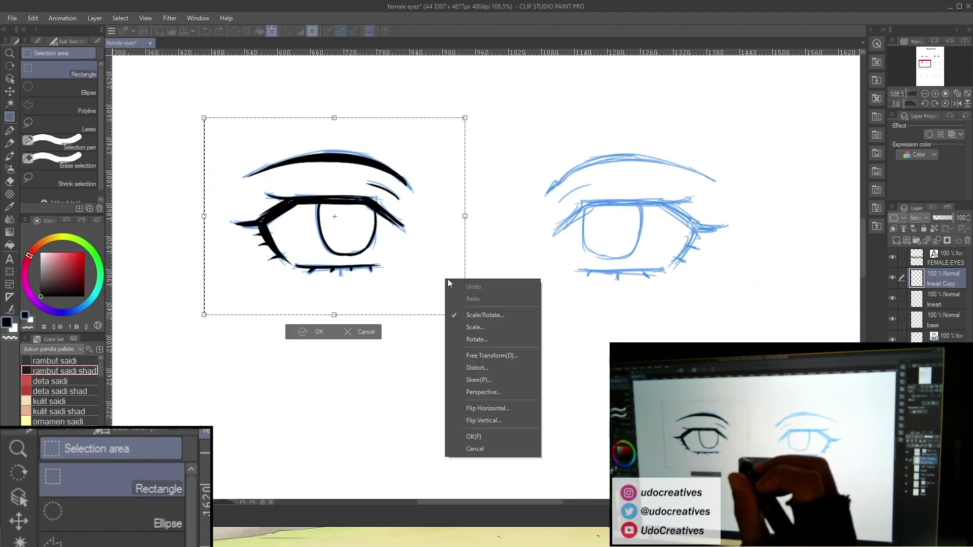
click(502, 395)
right_click(423, 280)
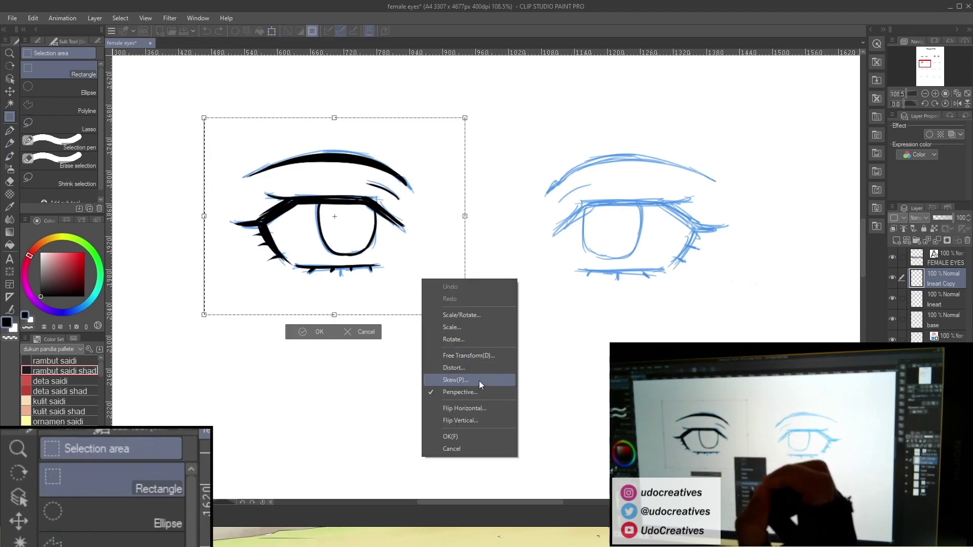
click(481, 407)
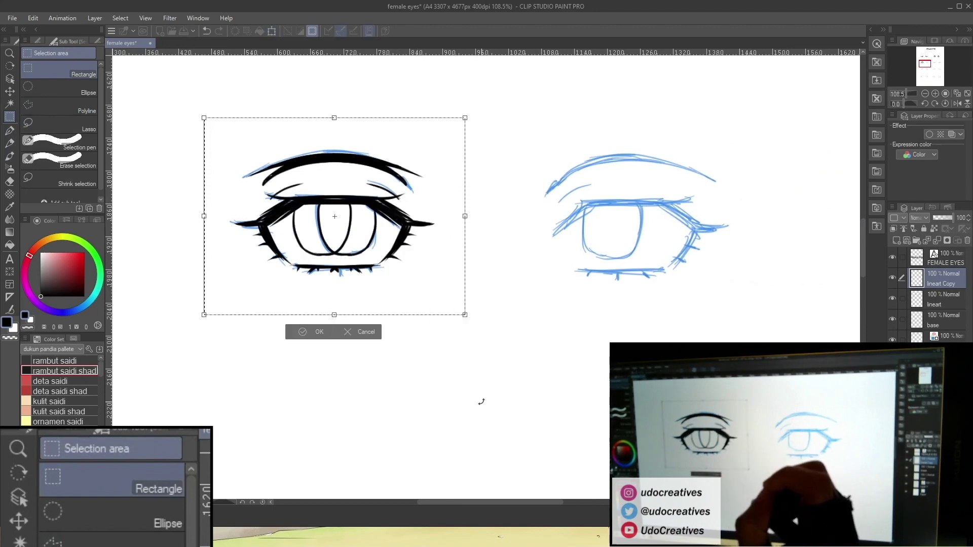
Position the mirrored angular eye over its partner's blue sketch, apply the transformation, and clear the selection.
drag(491, 280, 702, 284)
click(610, 337)
click(604, 322)
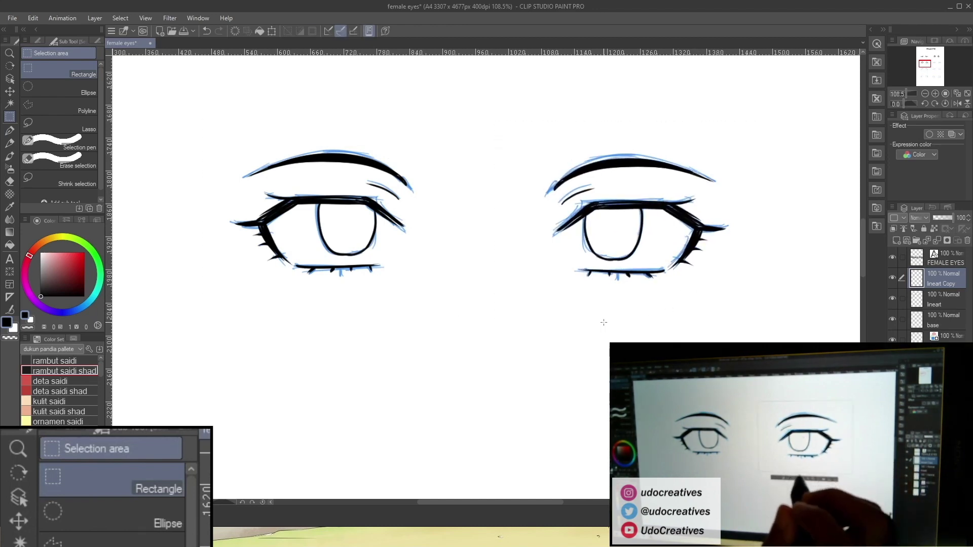
Merge the mirrored angular eye into the lineart layer and select the insides of both irises.
key(ctrl+e)
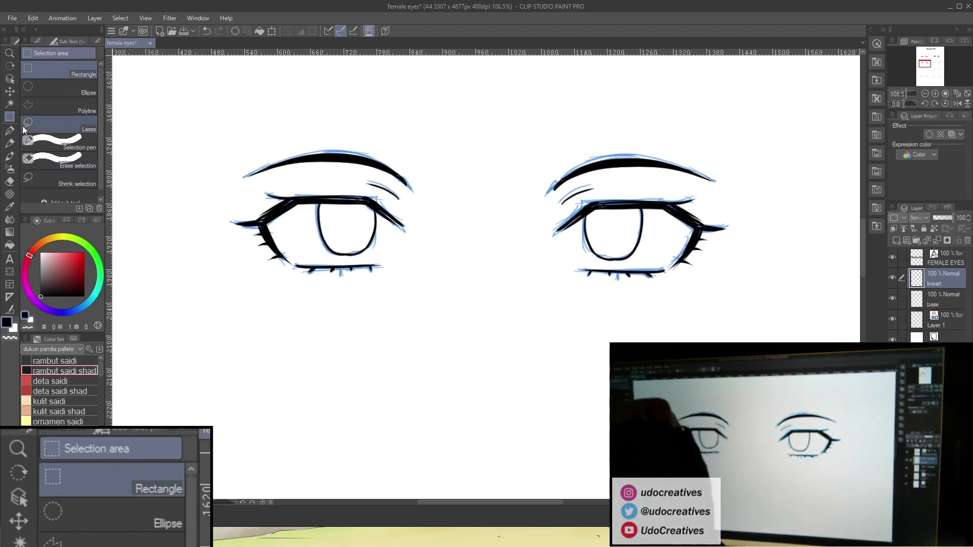
click(10, 103)
click(348, 223)
shift+click(614, 234)
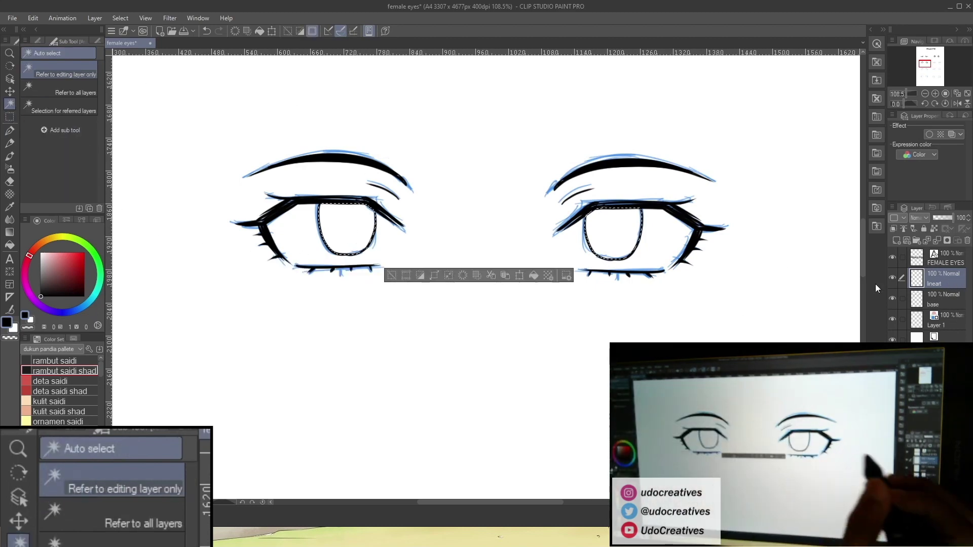
Shade the upper part of both selected irises solid black on the base layer with the Milli pen marker.
click(946, 299)
click(10, 130)
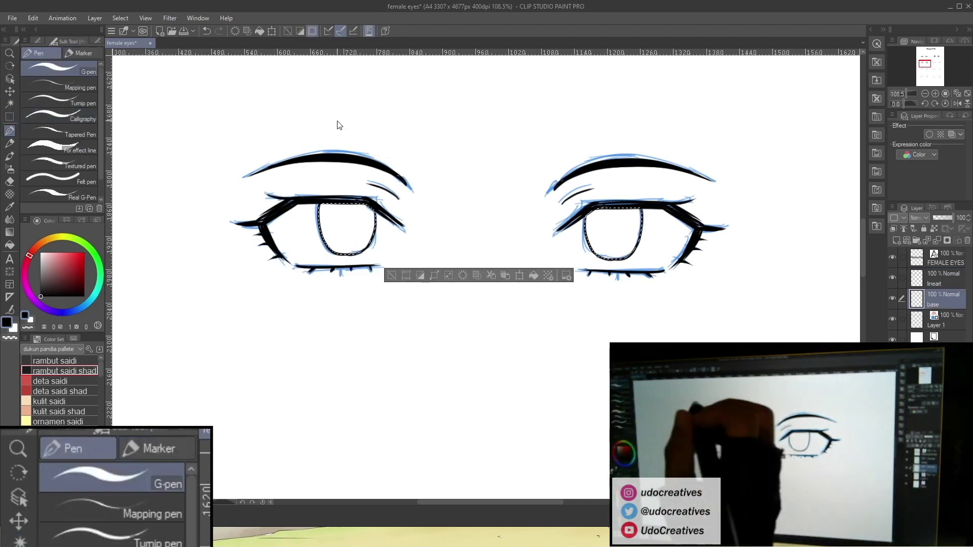
click(81, 53)
drag(338, 208, 385, 208)
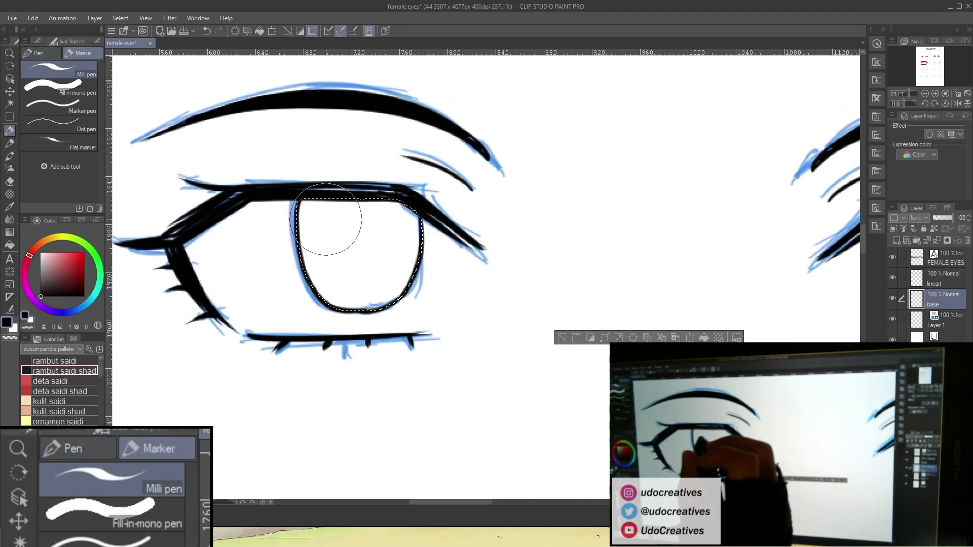
drag(286, 234, 416, 208)
mouse_move(328, 203)
mouse_down()
mouse_move(414, 218)
mouse_move(370, 205)
mouse_up()
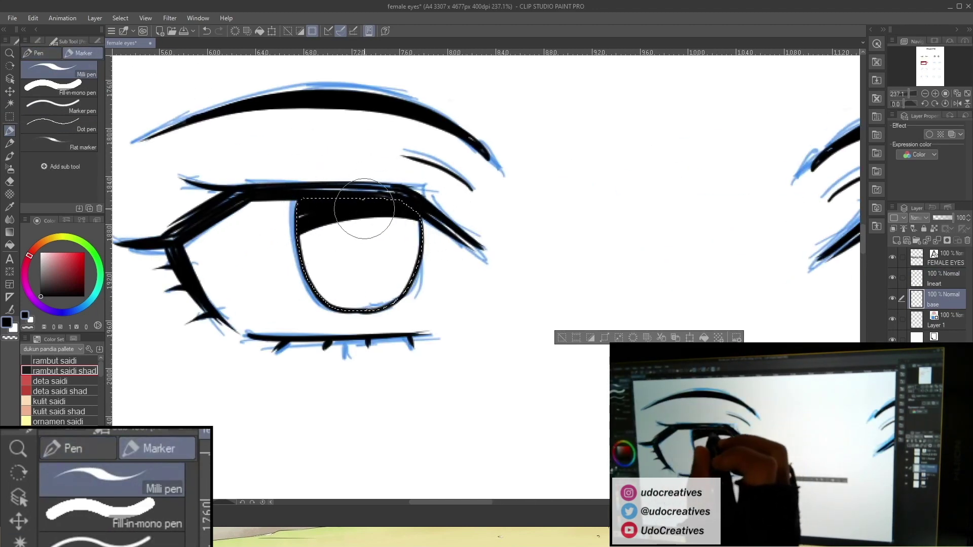
drag(280, 234, 446, 228)
drag(544, 224, 365, 226)
mouse_move(589, 244)
mouse_down()
mouse_move(646, 226)
mouse_move(613, 223)
mouse_move(674, 226)
mouse_up()
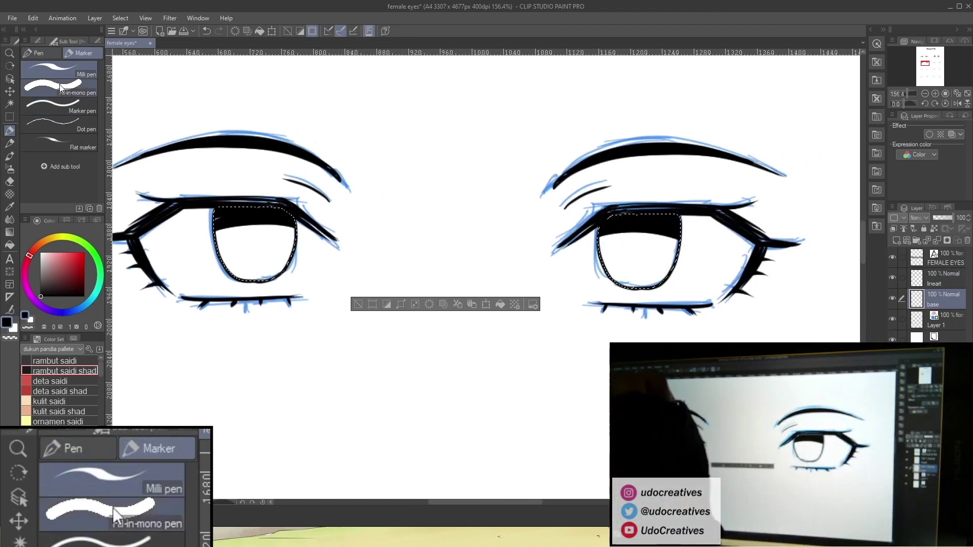
Scribble dark pupils in both irises with the G-pen and add fine hatching and a lower arc with the Mapping pen.
key(p)
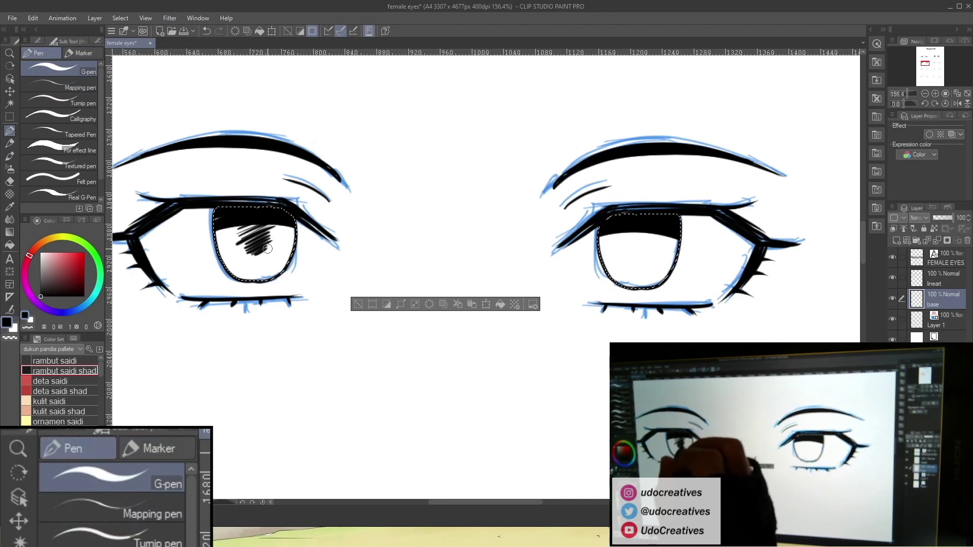
mouse_move(627, 240)
mouse_down()
mouse_move(642, 244)
mouse_move(637, 261)
mouse_move(654, 254)
mouse_up()
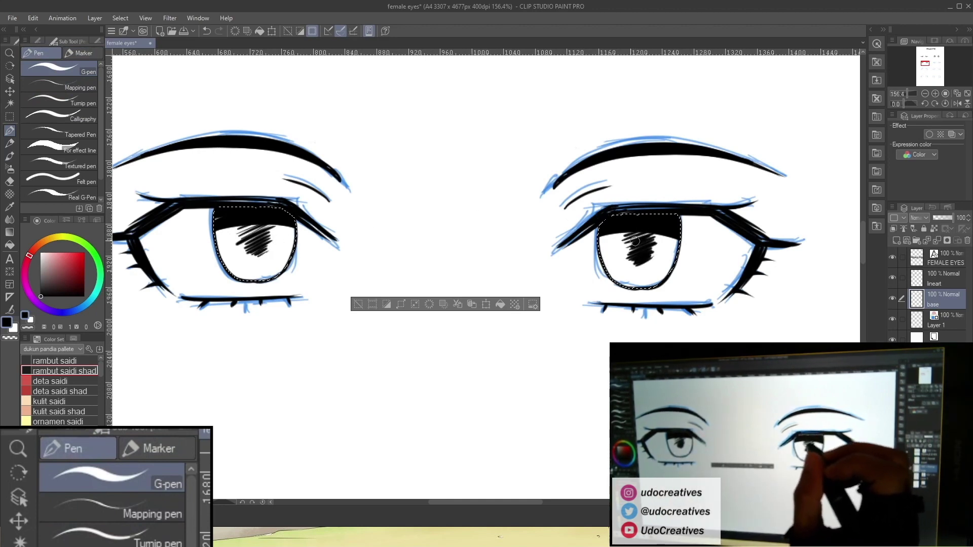
click(76, 88)
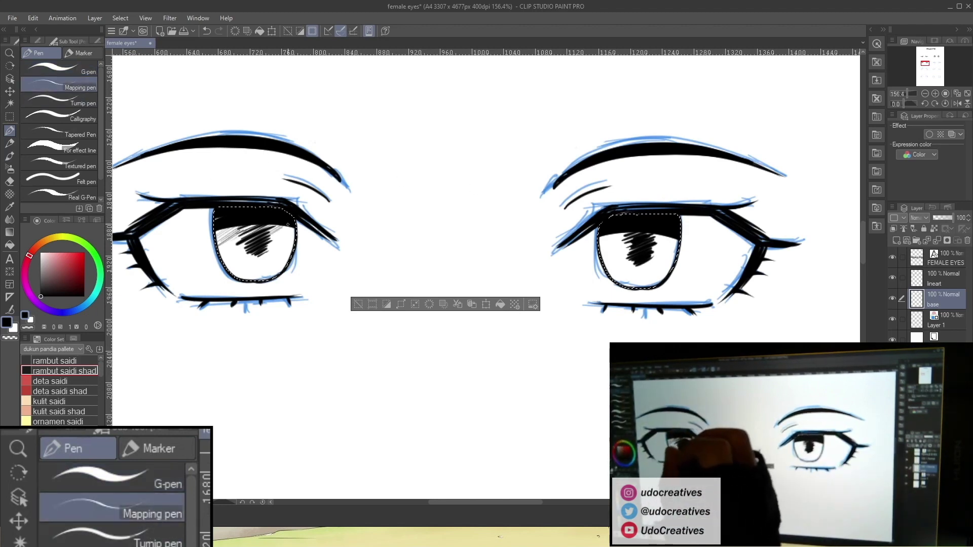
mouse_move(605, 239)
mouse_down()
mouse_move(566, 231)
mouse_move(577, 231)
mouse_up()
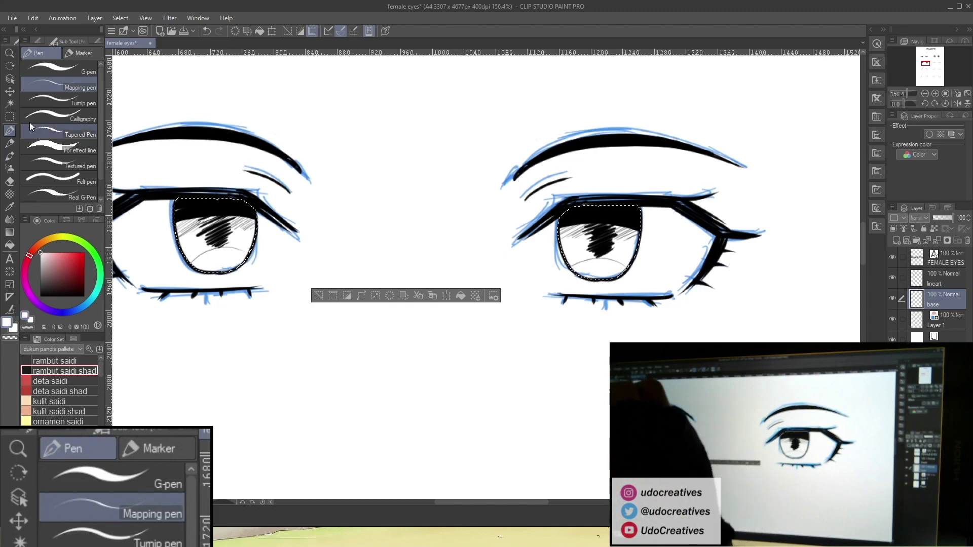
Add round white highlights to both angular-eye irises with the G-pen and clear the selection.
click(95, 70)
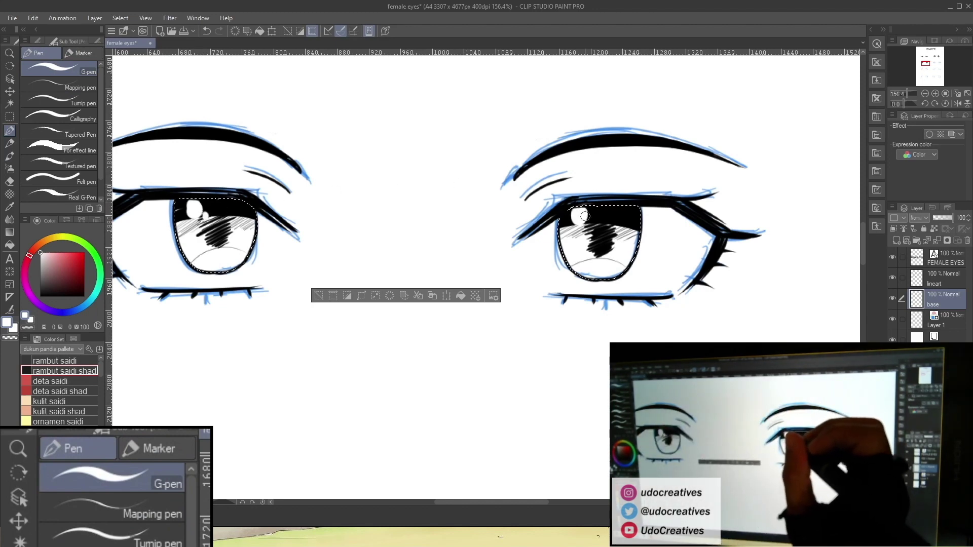
scroll(533, 354, down, 5)
key(ctrl+d)
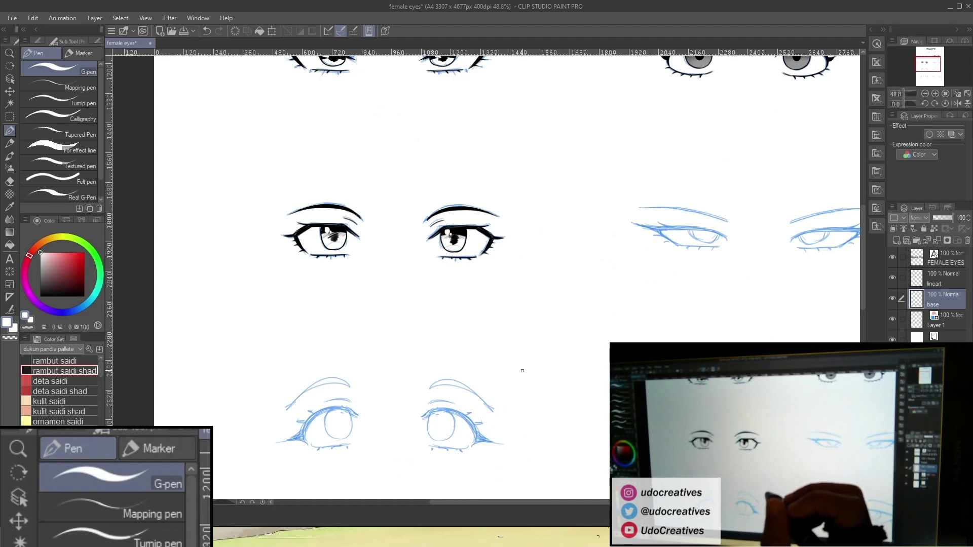
Ink a thick black upper lid over the left narrow eye of the second row's other pair, on the lineart layer.
scroll(611, 296, down, 2)
drag(667, 309, 504, 269)
drag(620, 327, 554, 330)
scroll(553, 350, down, 2)
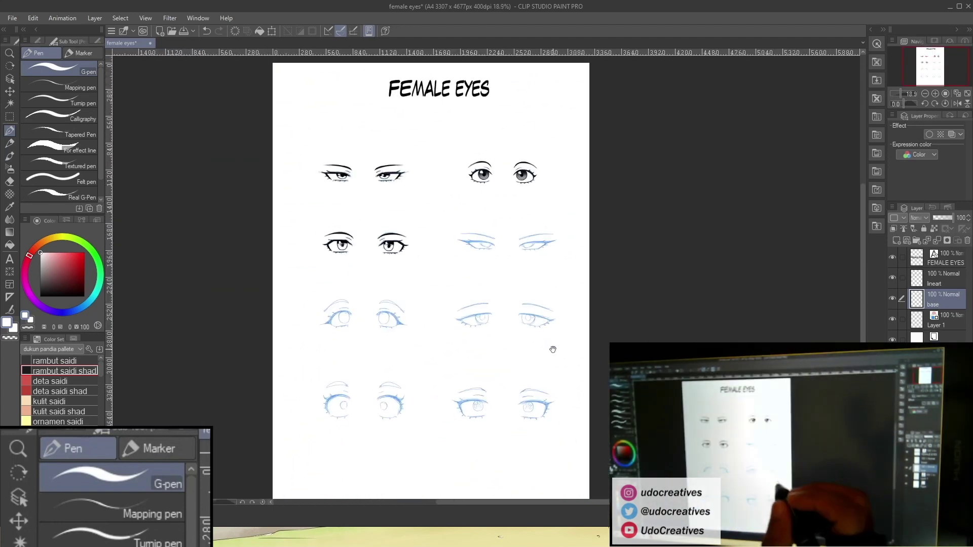
drag(516, 273, 743, 256)
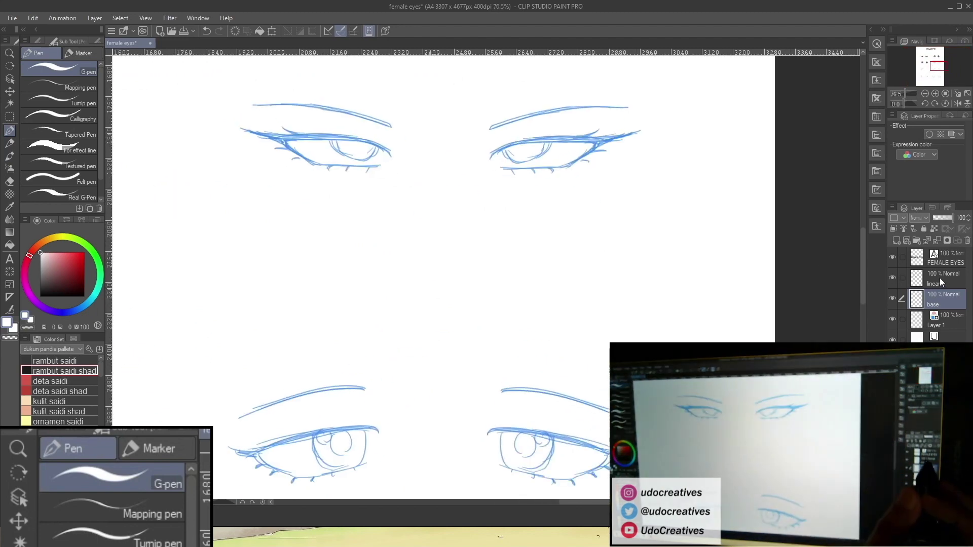
click(939, 278)
scroll(443, 202, up, 2)
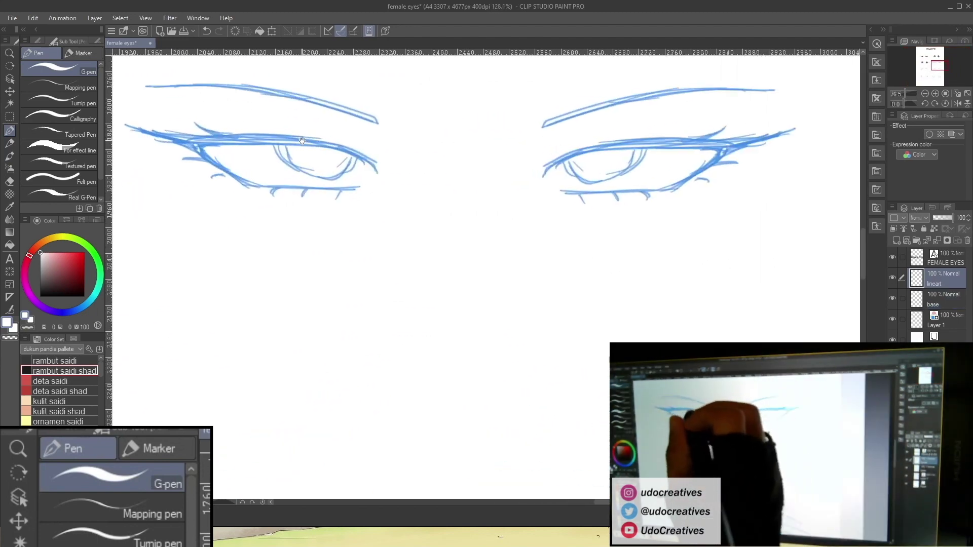
click(57, 274)
scroll(288, 207, up, 3)
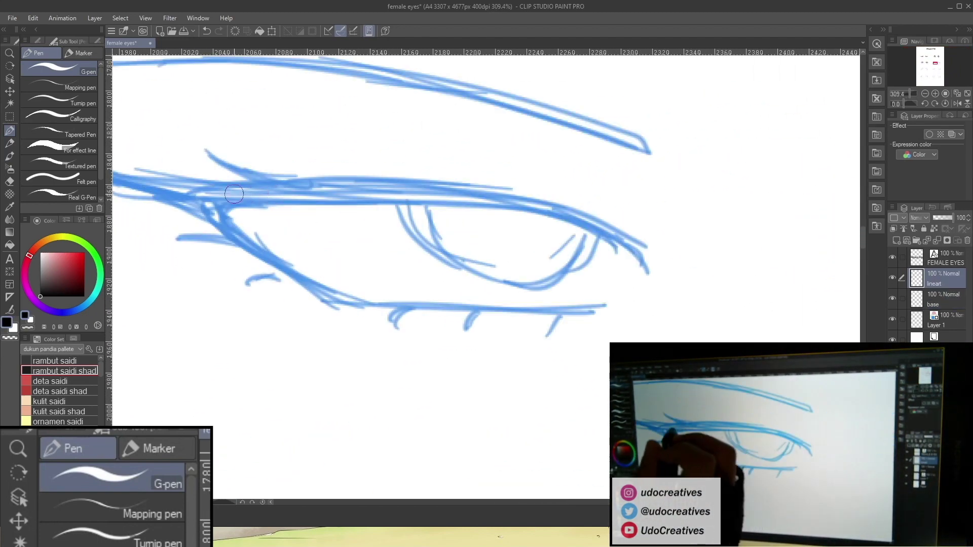
mouse_move(239, 190)
mouse_down()
mouse_move(203, 195)
mouse_move(441, 200)
mouse_move(213, 203)
mouse_move(330, 188)
mouse_move(464, 199)
mouse_up()
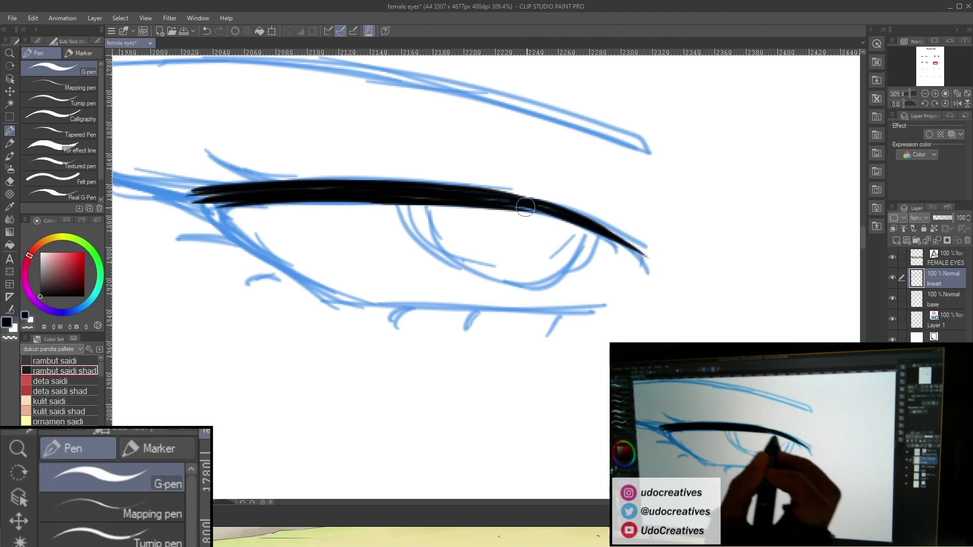
Ink the narrow eye's half-hidden iris curve and the thick slanted line running down from its outer corner.
drag(601, 226, 461, 205)
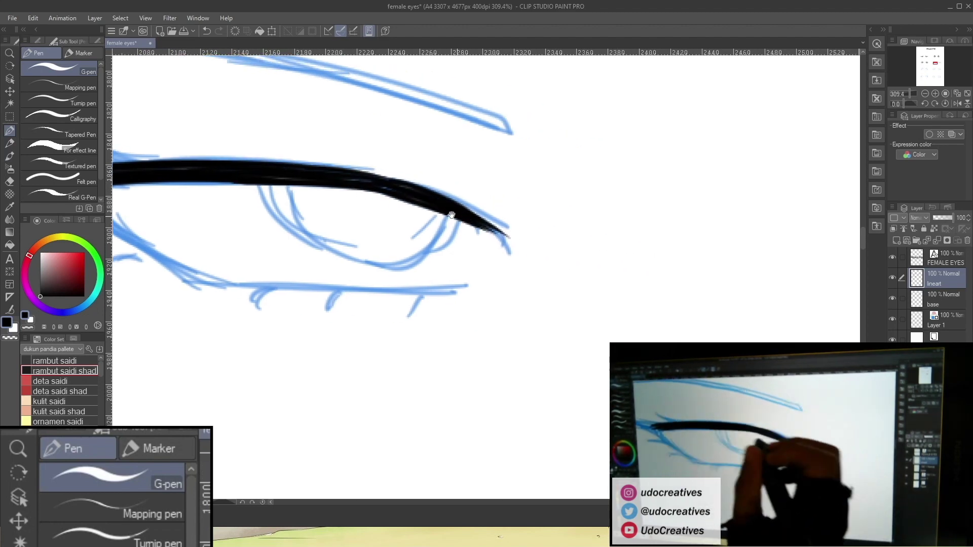
click(409, 267)
mouse_move(150, 218)
mouse_down()
mouse_move(329, 237)
mouse_move(289, 219)
mouse_up()
drag(199, 190, 318, 285)
mouse_move(195, 187)
mouse_down()
mouse_move(293, 251)
mouse_move(320, 283)
mouse_up()
drag(296, 250, 390, 262)
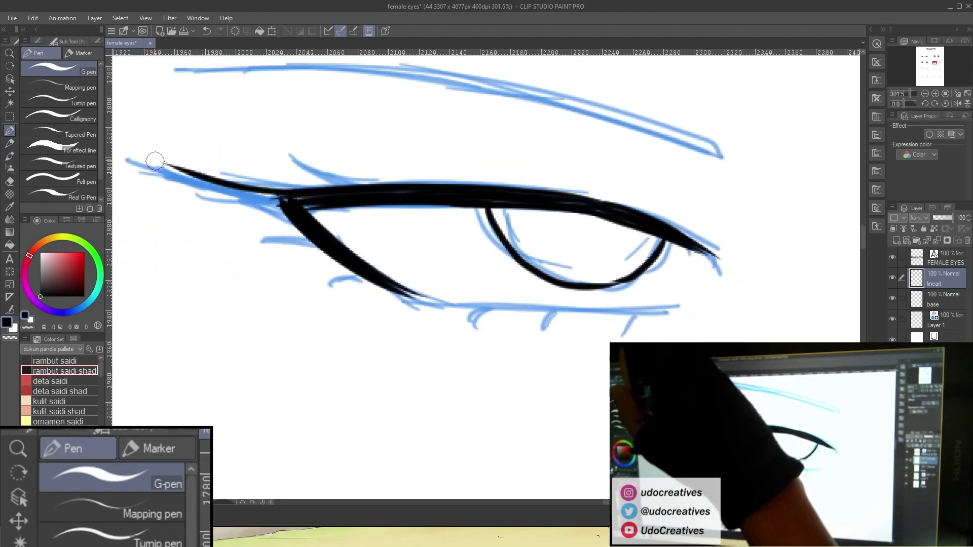
Ink the long outer wing of the narrow eye and the pointed lashes above and below its outer corner.
drag(134, 158, 258, 202)
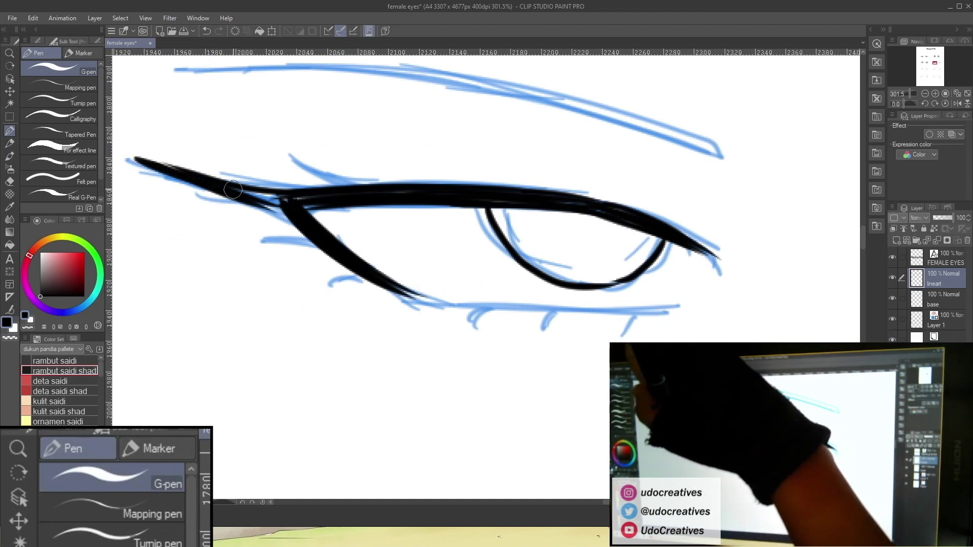
drag(269, 148, 343, 187)
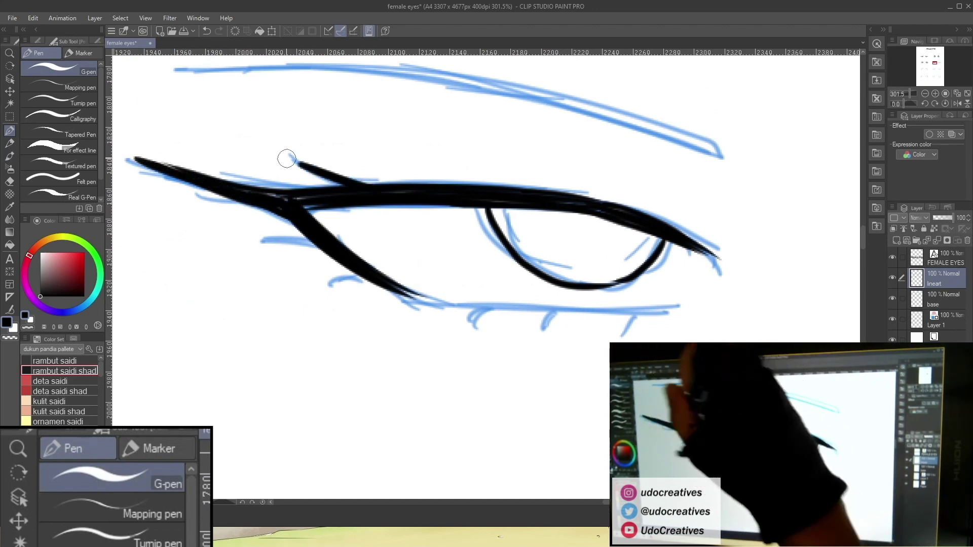
drag(309, 234, 259, 242)
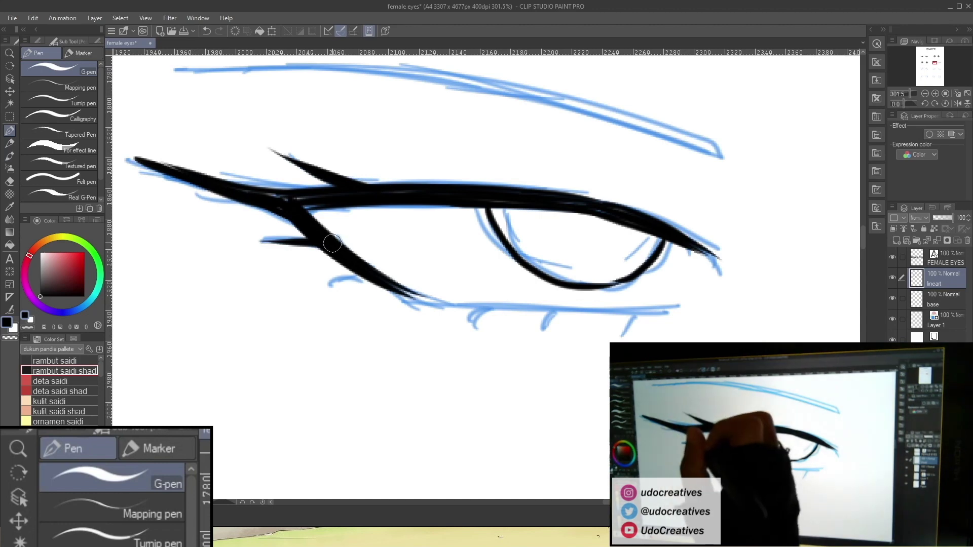
mouse_move(361, 274)
mouse_down()
mouse_move(342, 279)
mouse_move(377, 271)
mouse_move(308, 289)
mouse_up()
Ink the narrow eye's flat lower lid line and add three short lashes beneath it.
mouse_move(497, 309)
mouse_down()
mouse_move(361, 263)
mouse_move(421, 280)
mouse_move(408, 279)
mouse_move(648, 274)
mouse_up()
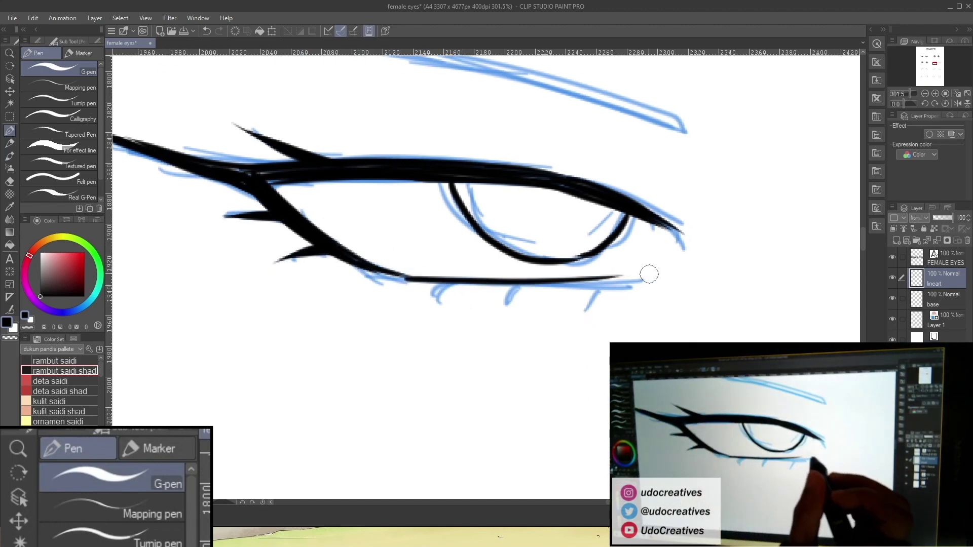
drag(459, 284, 425, 305)
drag(518, 286, 500, 305)
drag(593, 281, 569, 312)
Ink the slanting eyebrow above the narrow eye, thickening it toward the inner end.
mouse_move(195, 155)
mouse_down()
mouse_move(527, 184)
mouse_move(472, 166)
mouse_move(598, 198)
mouse_up()
drag(464, 170, 649, 216)
drag(523, 179, 666, 222)
drag(577, 192, 671, 224)
drag(617, 208, 683, 229)
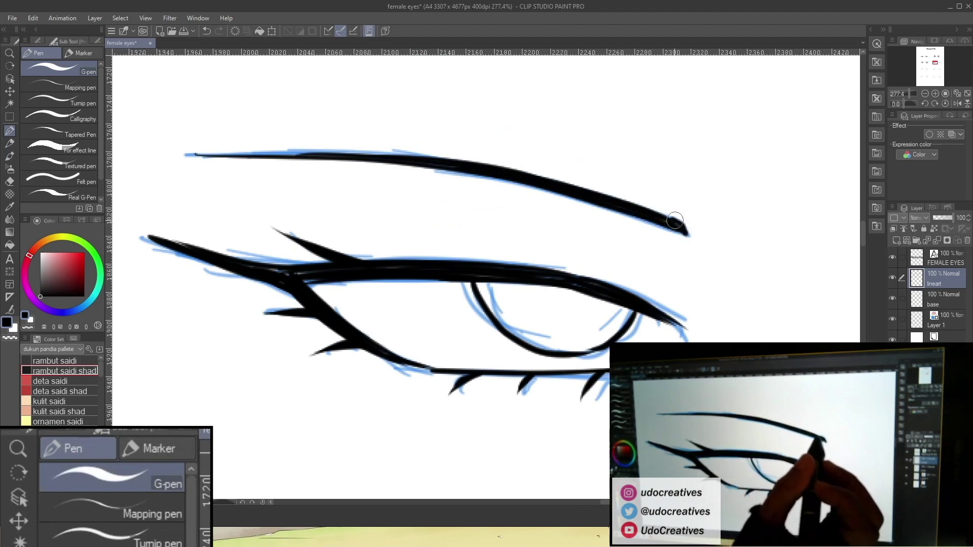
Copy the inked narrow eye with its eyebrow onto a new layer and mirror it horizontally.
scroll(695, 281, down, 2)
mouse_move(695, 281)
mouse_down()
mouse_move(597, 227)
mouse_move(522, 207)
mouse_up()
scroll(502, 312, down, 4)
drag(492, 309, 425, 284)
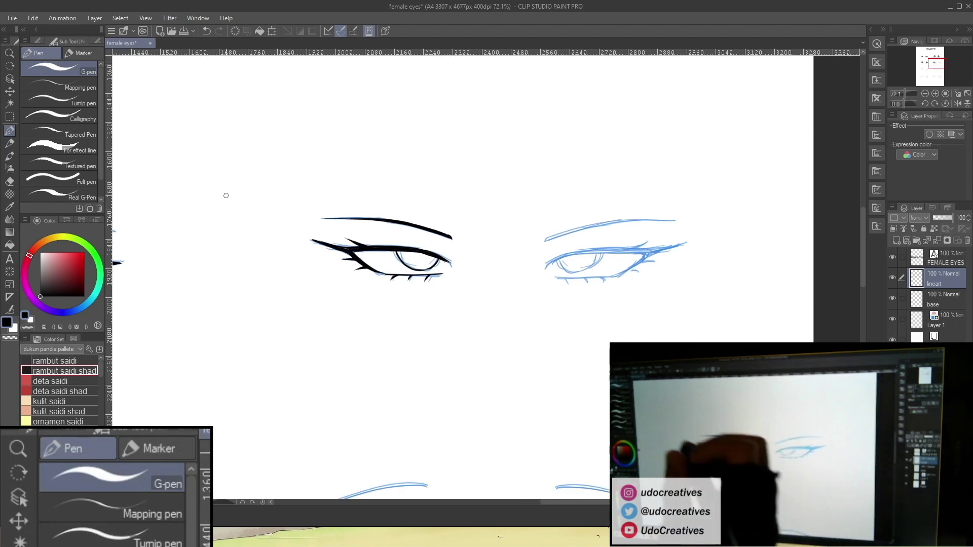
key(m)
drag(270, 182, 508, 327)
key(ctrl+c)
key(ctrl+v)
key(ctrl+t)
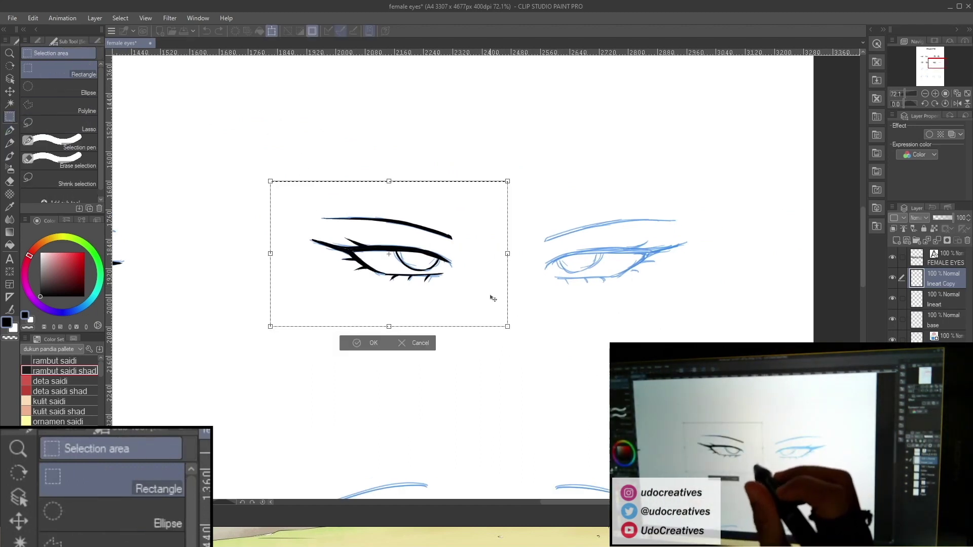
right_click(491, 297)
click(542, 425)
Place the mirrored narrow eye over its partner's blue sketch, apply the transformation, clear the selection, and merge it into the lineart layer.
drag(463, 304, 679, 305)
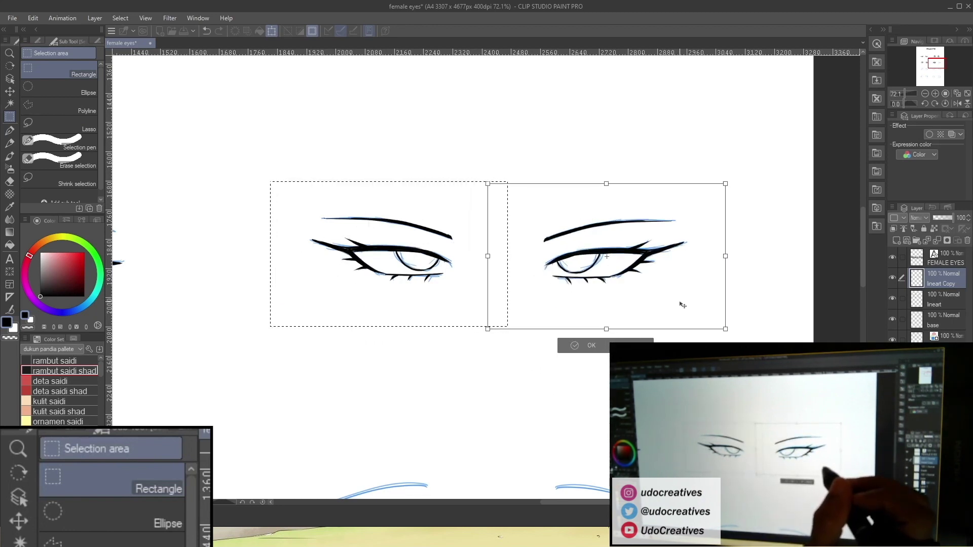
click(578, 345)
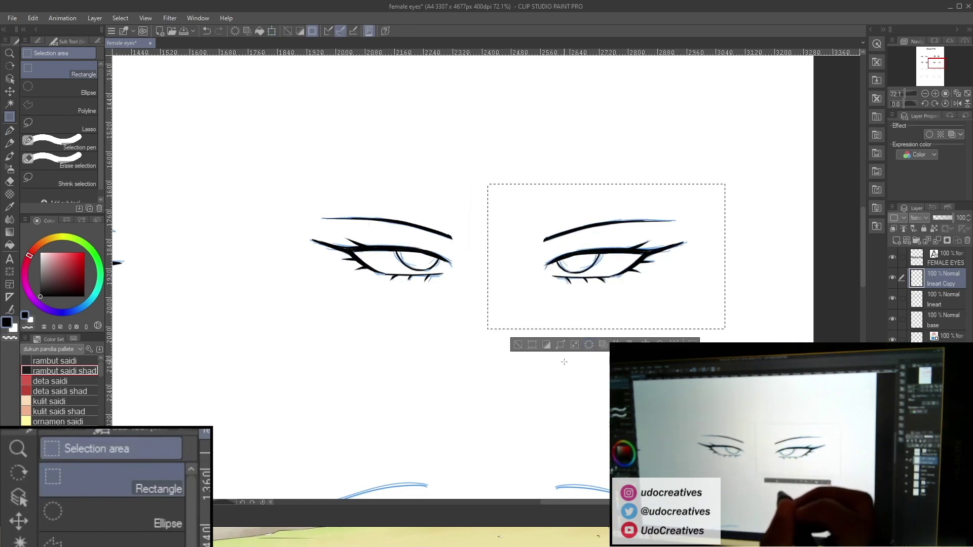
key(ctrl+d)
key(ctrl+e)
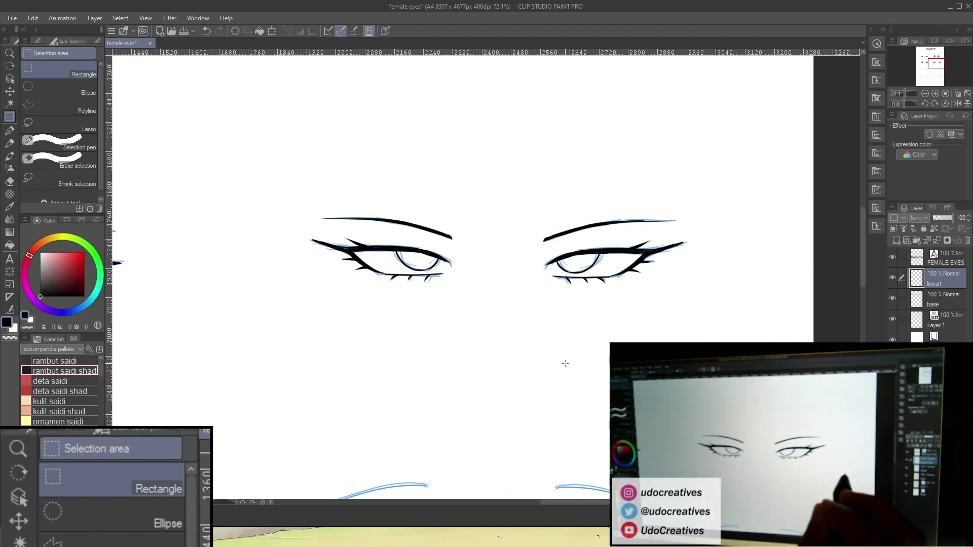
Select the insides of both narrow-eye irises and fill them with black on the base layer.
click(9, 103)
click(416, 261)
shift+click(578, 263)
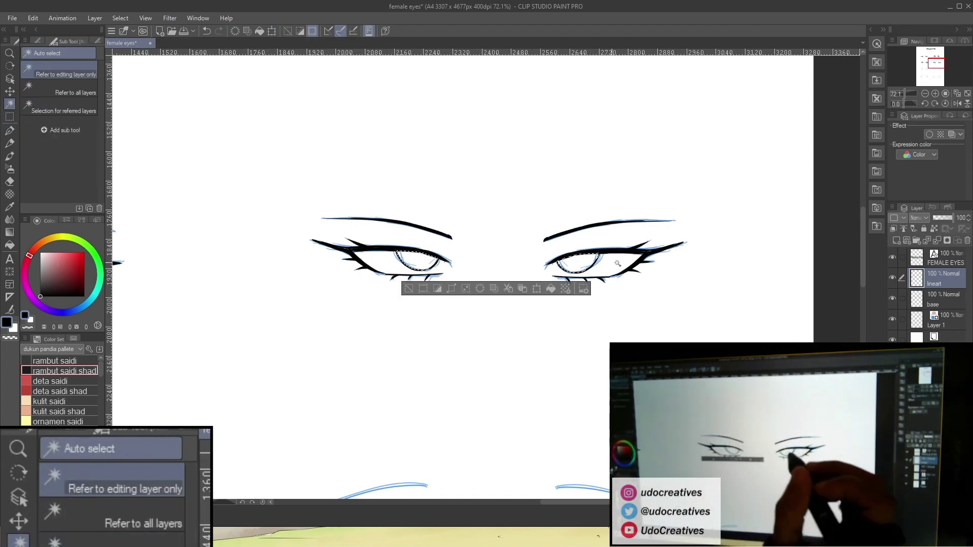
click(939, 299)
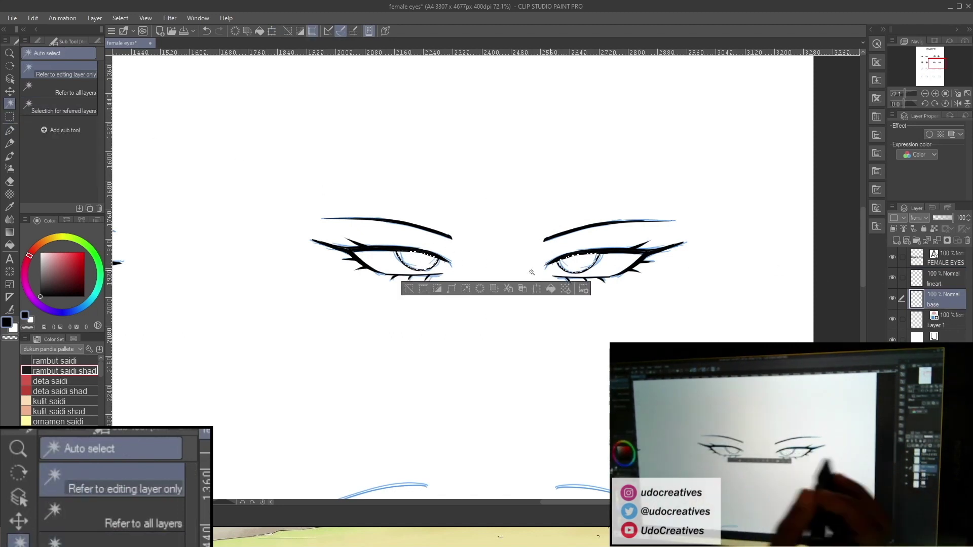
click(929, 300)
Paint a round white highlight near the top of each black iris with the G-pen.
key(x)
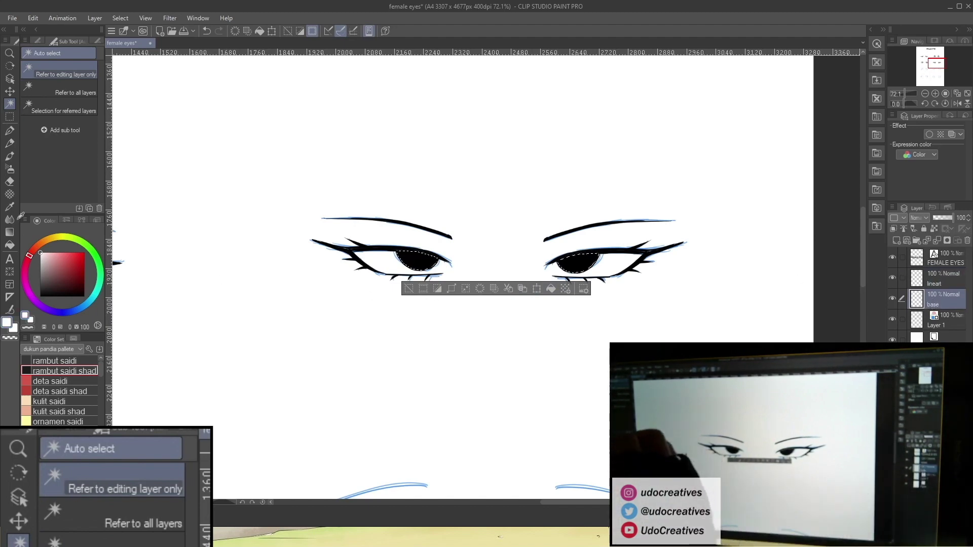
click(10, 131)
scroll(403, 255, up, 4)
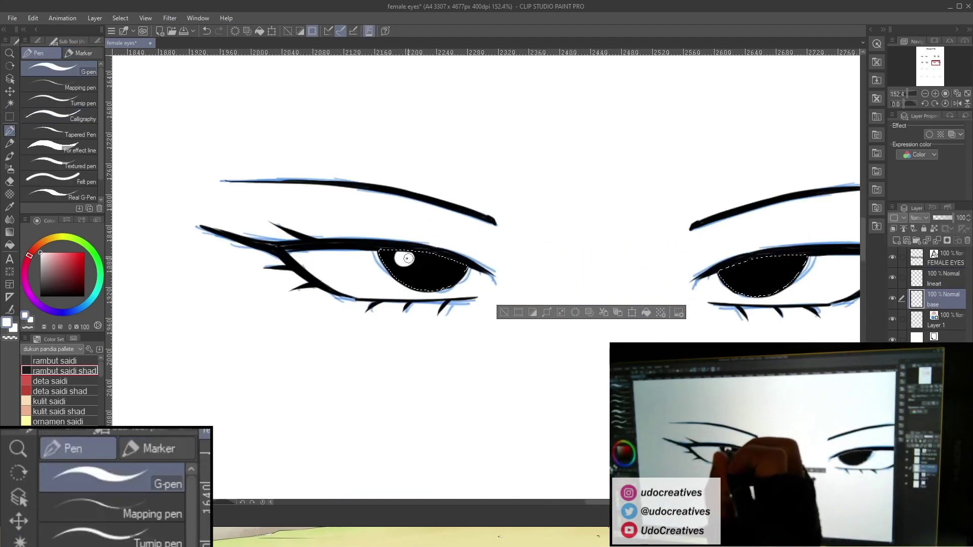
drag(406, 260, 409, 257)
drag(619, 267, 432, 248)
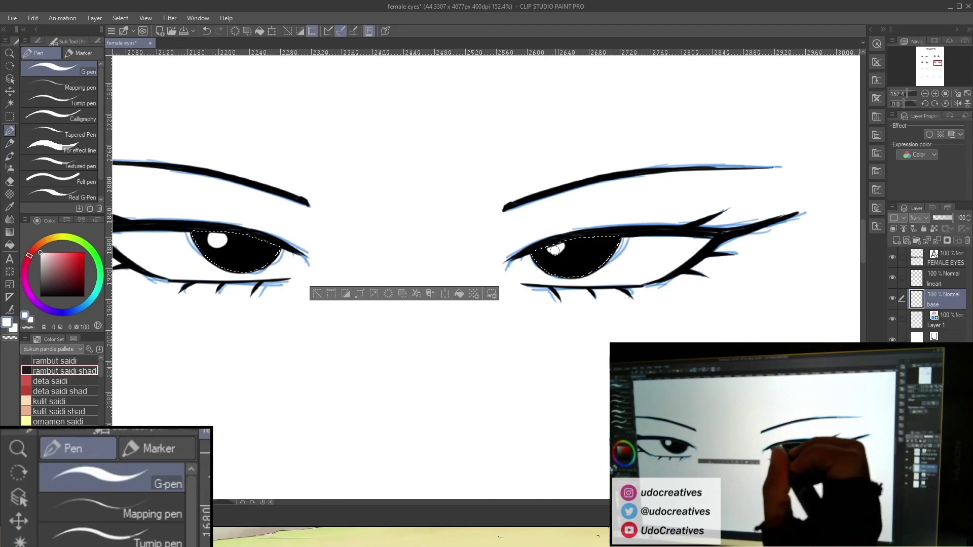
scroll(599, 236, down, 6)
scroll(482, 254, up, 5)
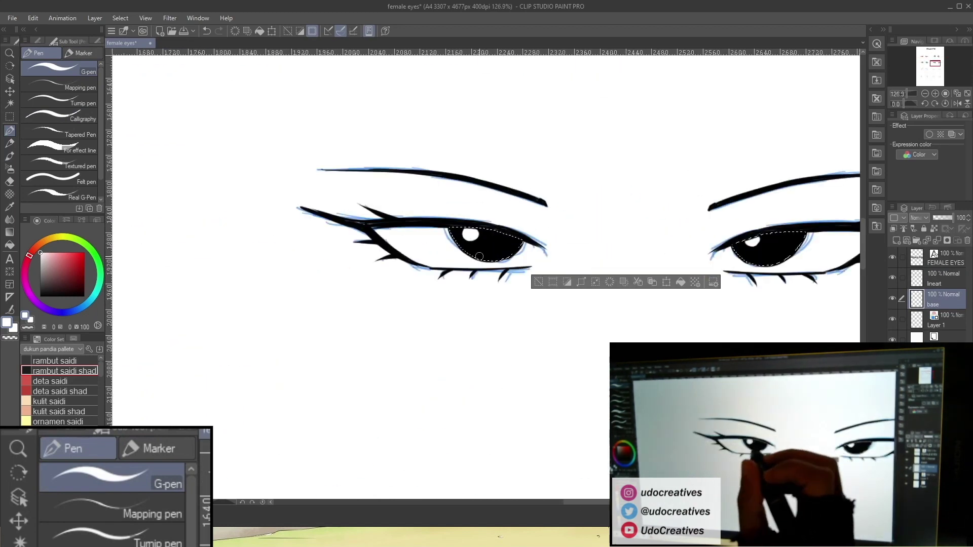
Add fine white hatch lines across the lower part of both black narrow-eye irises and clear the selection.
drag(760, 242, 627, 219)
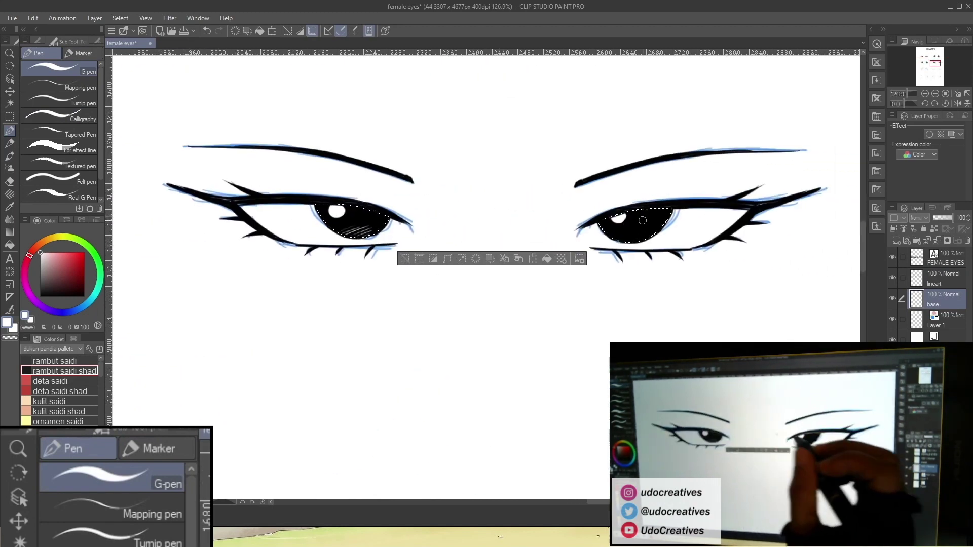
scroll(680, 229, down, 6)
scroll(658, 212, up, 1)
drag(656, 299, 572, 315)
scroll(647, 302, down, 1)
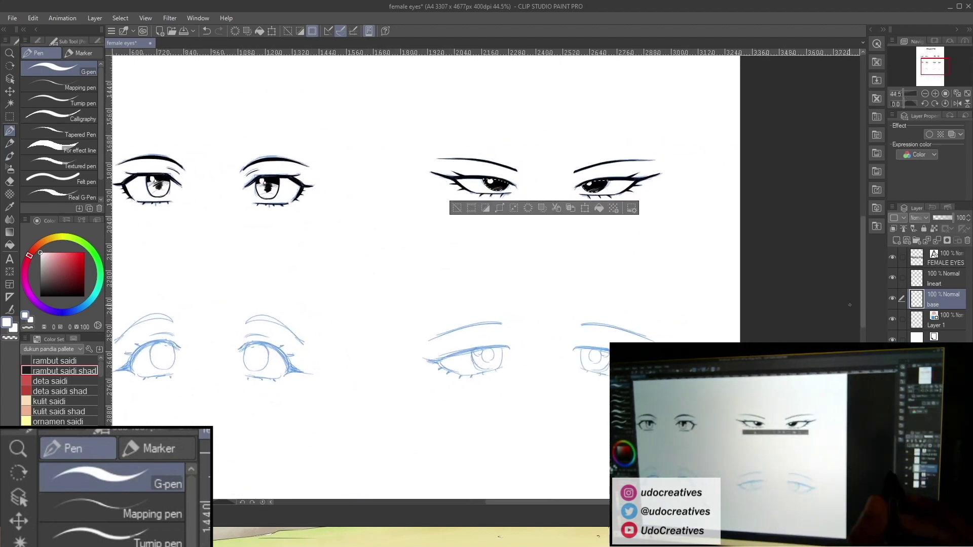
key(ctrl+d)
Hide the blue sketch layer to check the finished inked eyes on their own, and show it again.
click(893, 318)
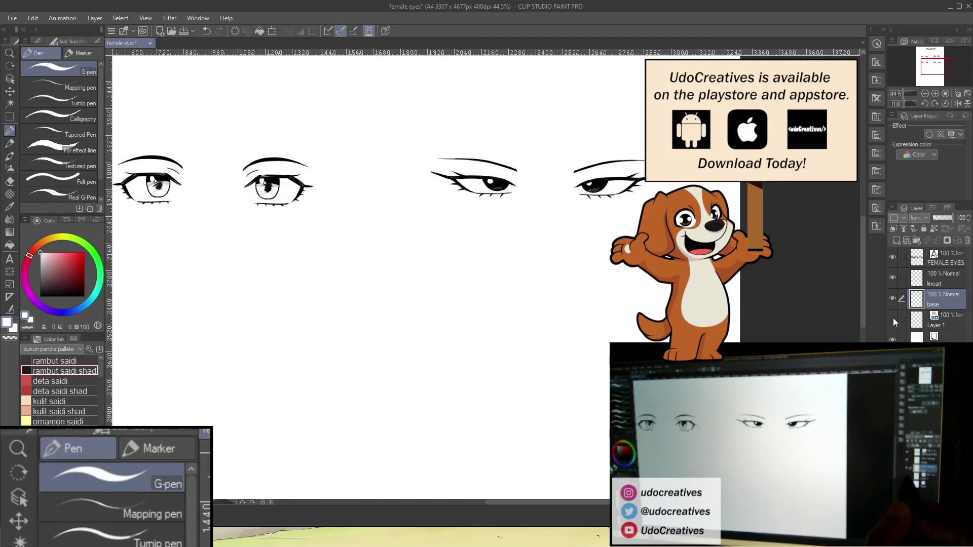
click(893, 320)
scroll(618, 302, down, 3)
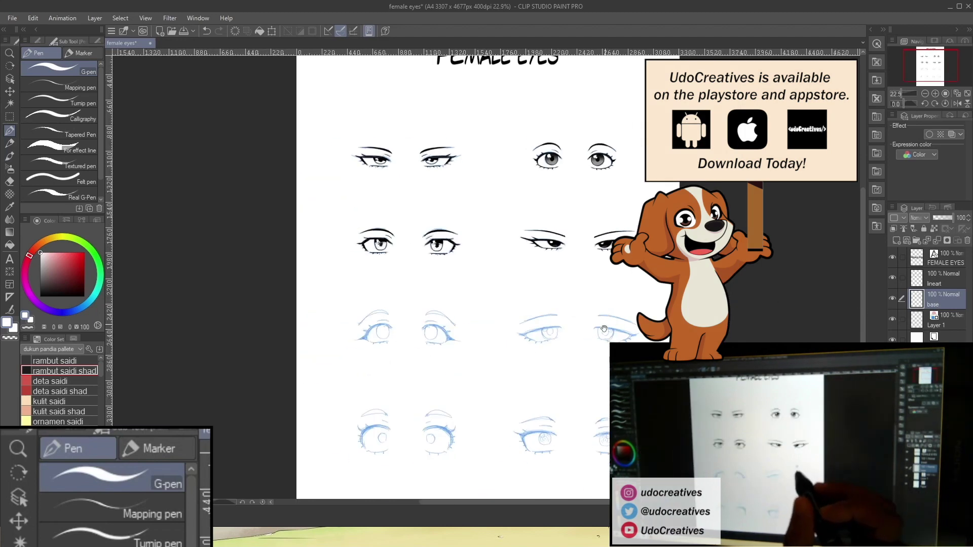
Ink the thick black upper lash line of the first round eye in the third row on the lineart layer.
drag(649, 337, 633, 282)
click(937, 278)
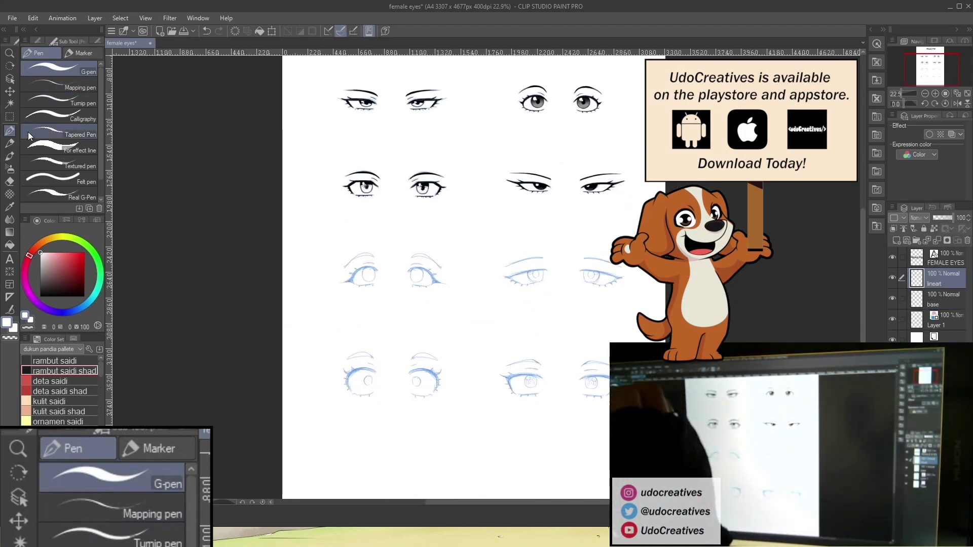
click(41, 296)
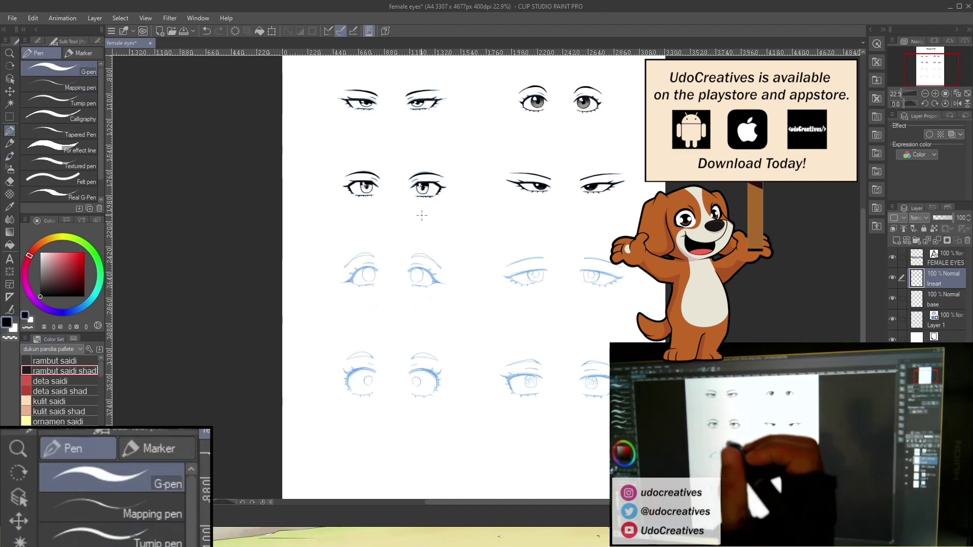
scroll(466, 242, up, 10)
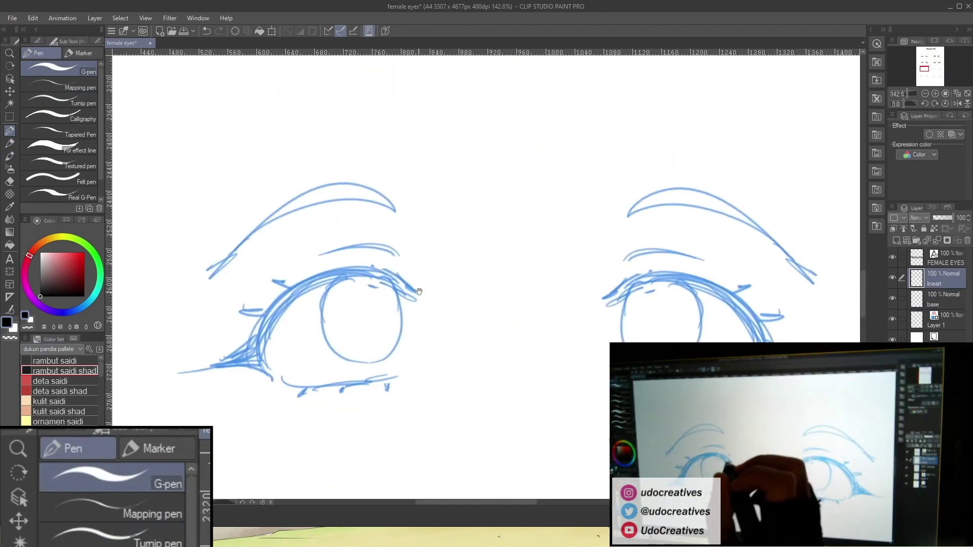
mouse_move(233, 352)
mouse_down()
mouse_move(298, 277)
mouse_move(251, 357)
mouse_move(241, 378)
mouse_up()
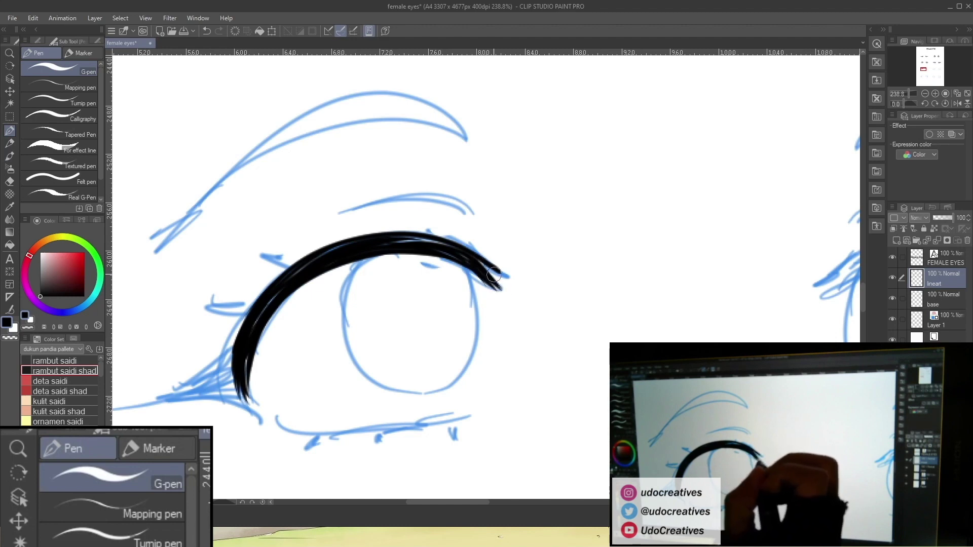
drag(494, 274, 508, 287)
Ink the eyelid crease and the arched eyebrow outline, filling the eyebrow with short diagonal hatch lines.
drag(384, 203, 365, 208)
mouse_move(466, 141)
mouse_down()
mouse_move(321, 130)
mouse_move(416, 98)
mouse_move(298, 115)
mouse_move(192, 228)
mouse_up()
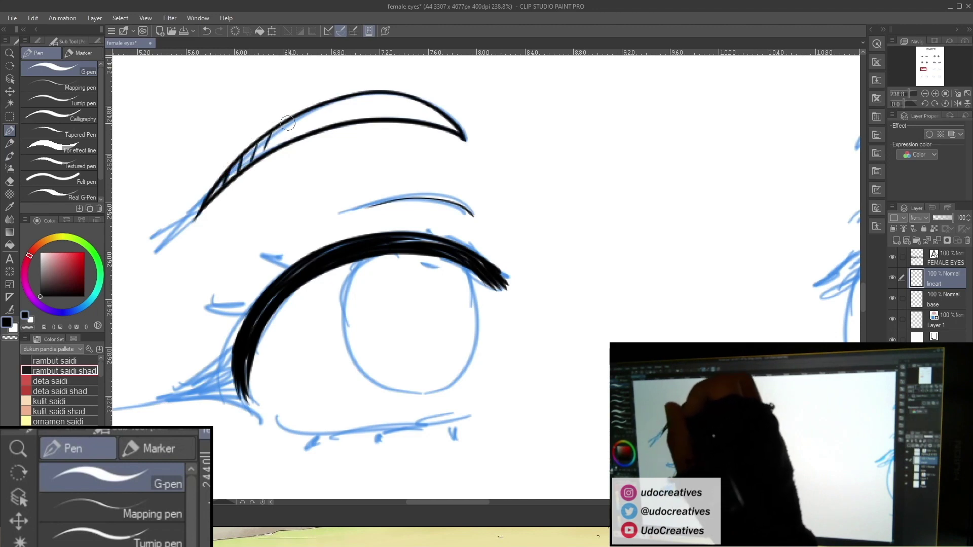
mouse_move(337, 102)
mouse_down()
mouse_move(326, 124)
mouse_move(381, 117)
mouse_up()
drag(406, 98, 395, 117)
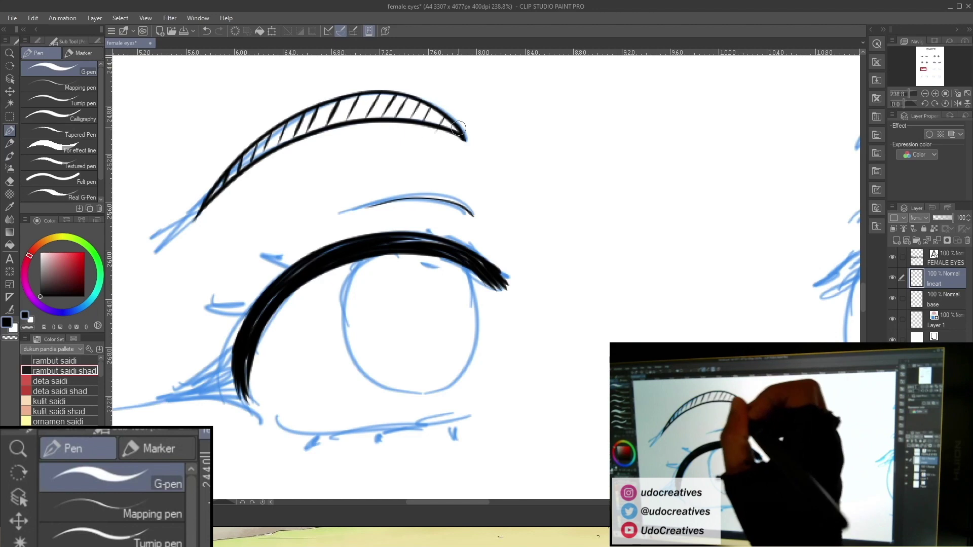
Ink the round eye's lower lid line and its solid black pointed wing at the outer corner.
drag(526, 226, 508, 152)
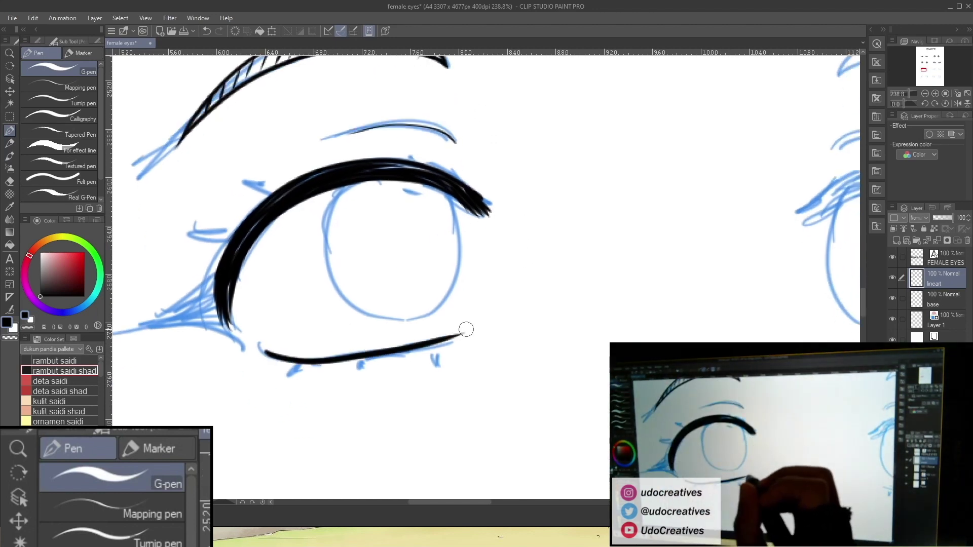
drag(460, 331, 431, 266)
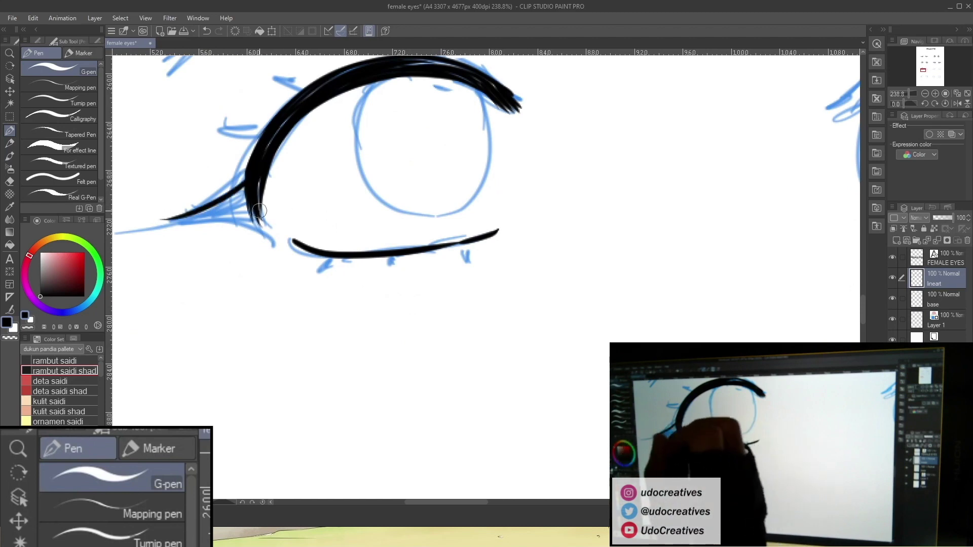
drag(155, 225, 212, 215)
drag(252, 202, 188, 217)
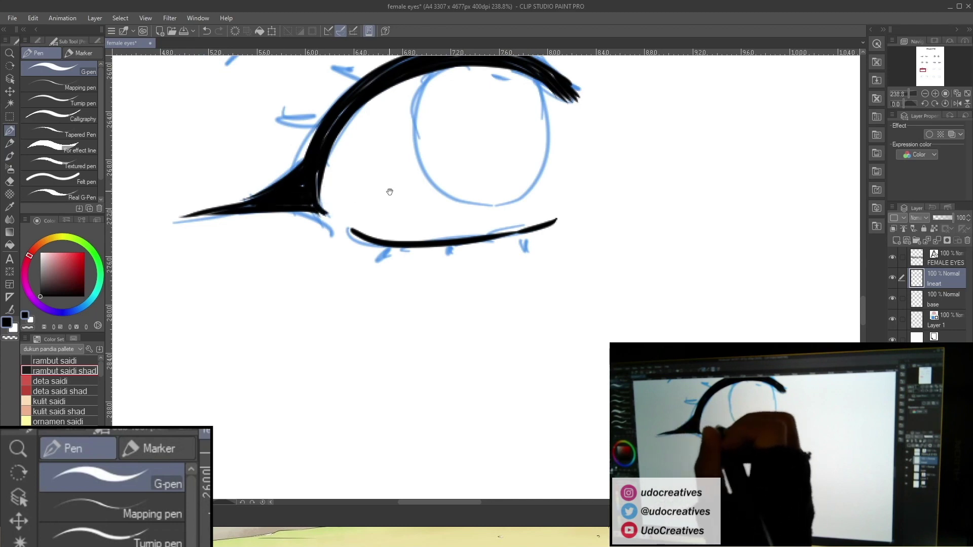
drag(390, 191, 400, 240)
Ink the round eye's short upper and lower lashes and its circular iris outline over the sketch.
drag(329, 173, 299, 164)
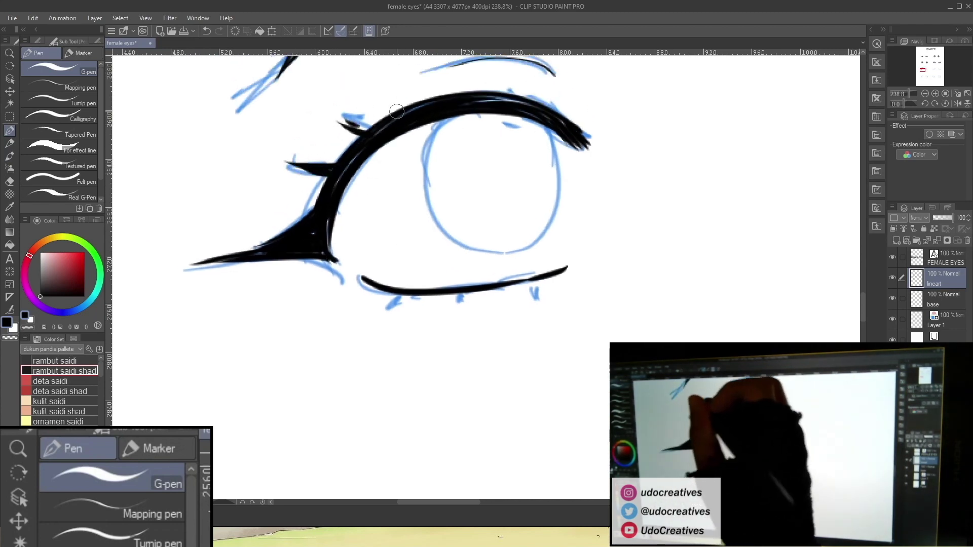
drag(397, 111, 287, 96)
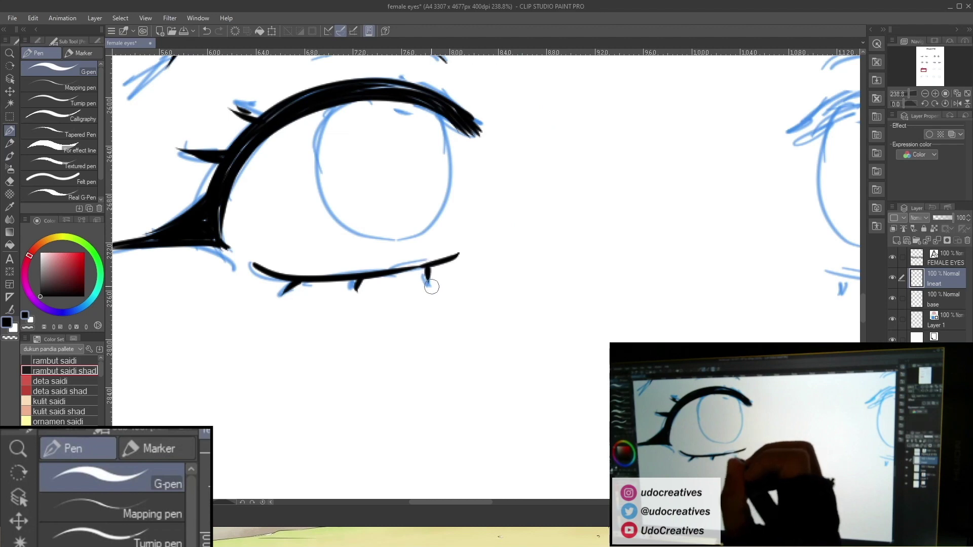
scroll(367, 152, up, 2)
mouse_move(324, 92)
mouse_down()
mouse_move(314, 224)
mouse_move(408, 267)
mouse_up()
mouse_move(449, 91)
mouse_down()
mouse_move(477, 188)
mouse_move(408, 264)
mouse_move(376, 265)
mouse_up()
scroll(420, 261, down, 4)
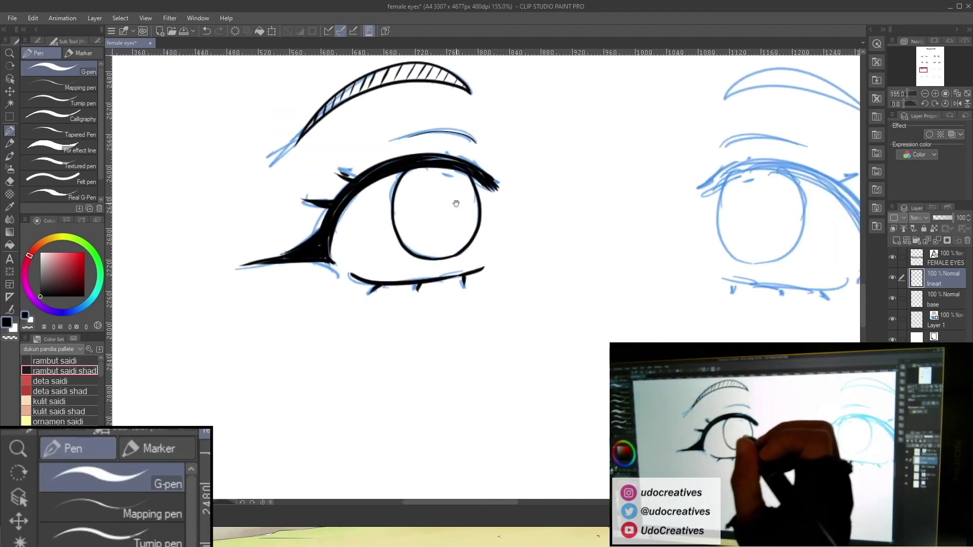
Copy the inked round eye with its eyebrow onto a new layer and flip it horizontally.
click(9, 117)
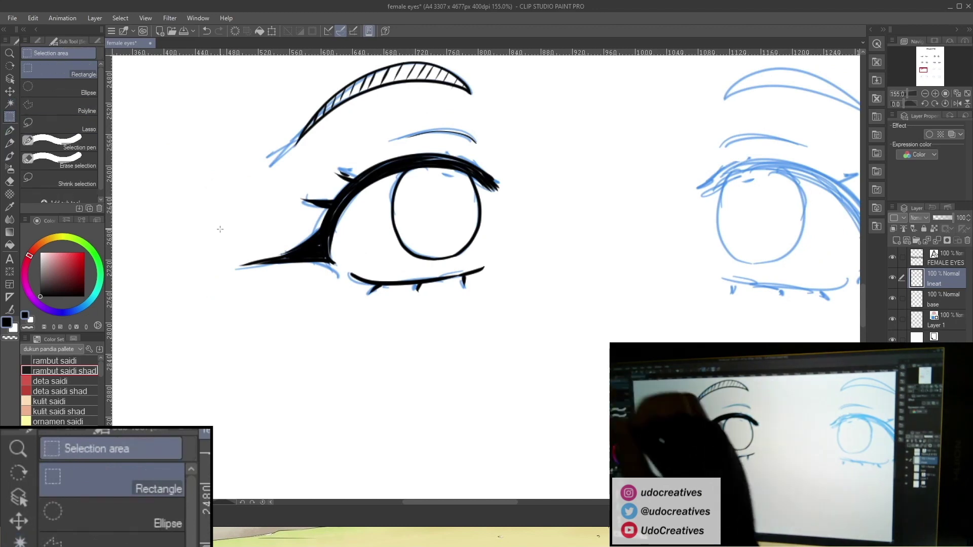
scroll(406, 350, down, 2)
drag(213, 149, 393, 321)
key(ctrl+t)
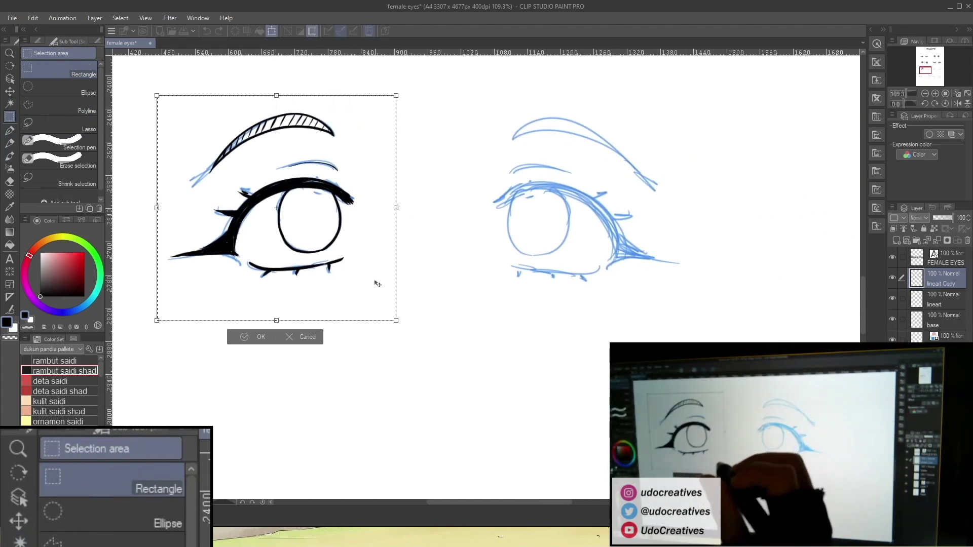
right_click(367, 277)
click(408, 407)
Place the mirrored round eye over its partner's sketch, apply the transformation, clear the selection, and merge it into the lineart layer.
drag(327, 279, 626, 285)
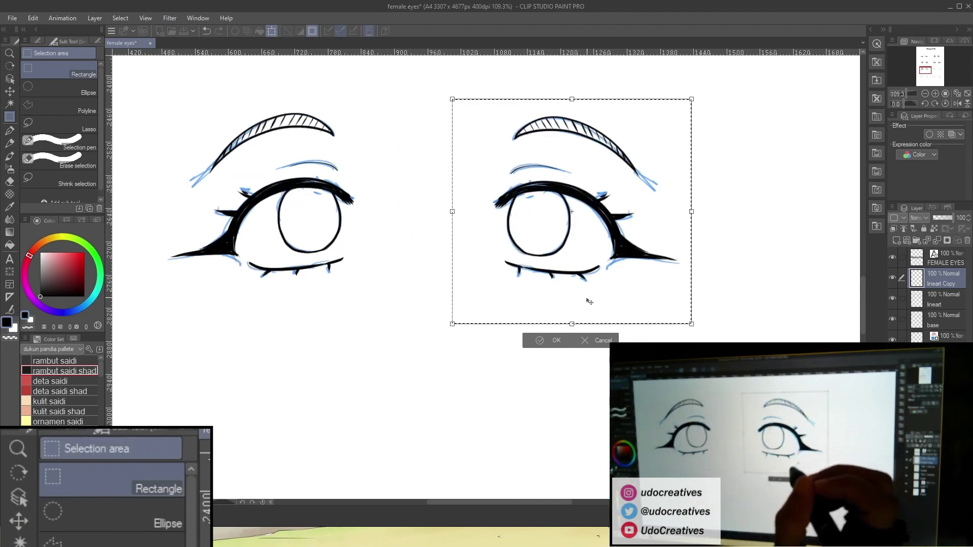
click(560, 341)
key(ctrl+d)
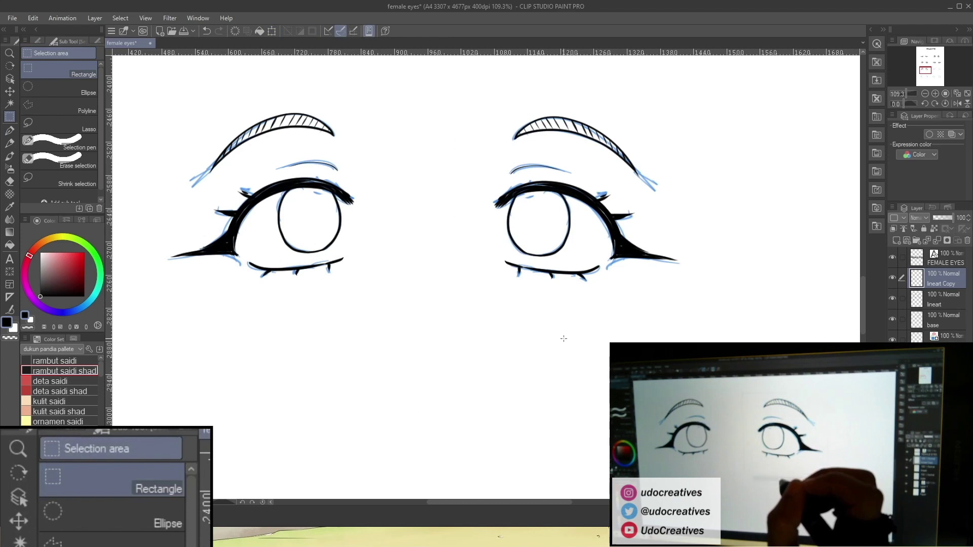
Select the insides of both round-eye irises and fill them with grey on the base layer.
key(w)
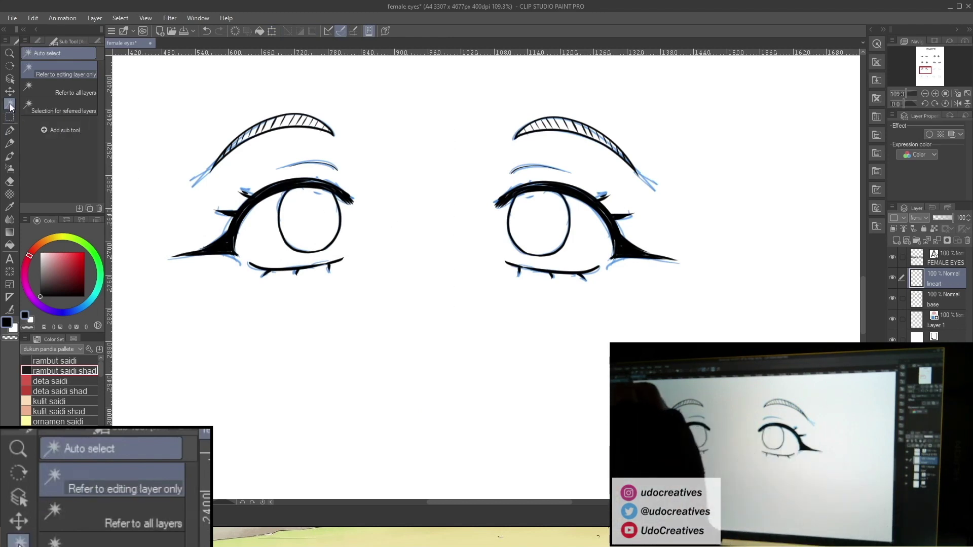
click(320, 218)
shift+click(546, 233)
key(alt+bracketleft)
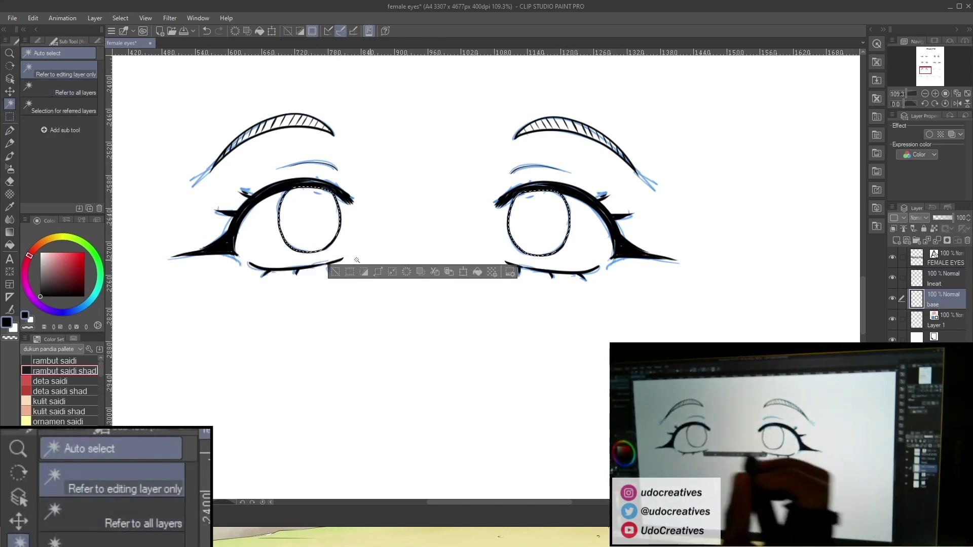
click(40, 277)
click(477, 272)
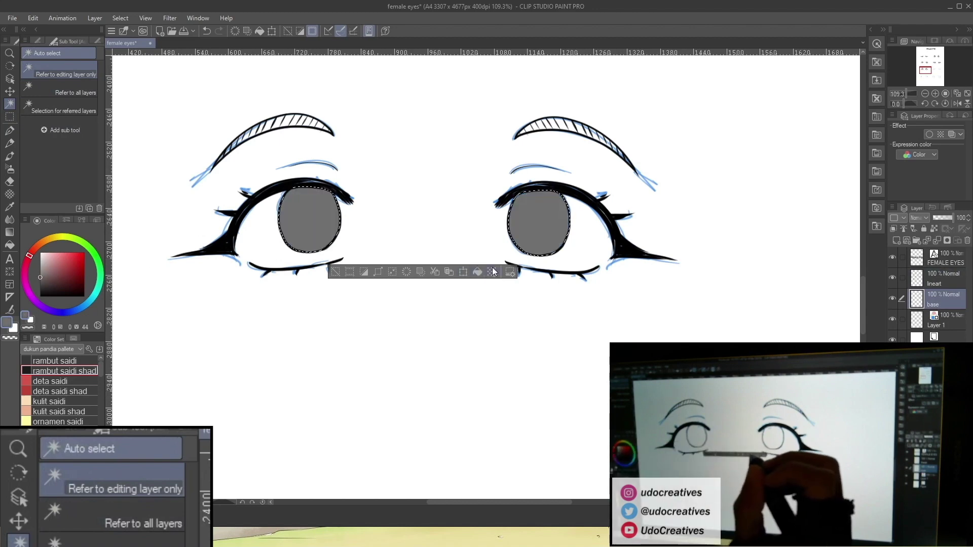
Paint a black oval pupil in the middle of each grey iris on the base layer with the G-pen.
click(939, 279)
click(930, 298)
click(40, 297)
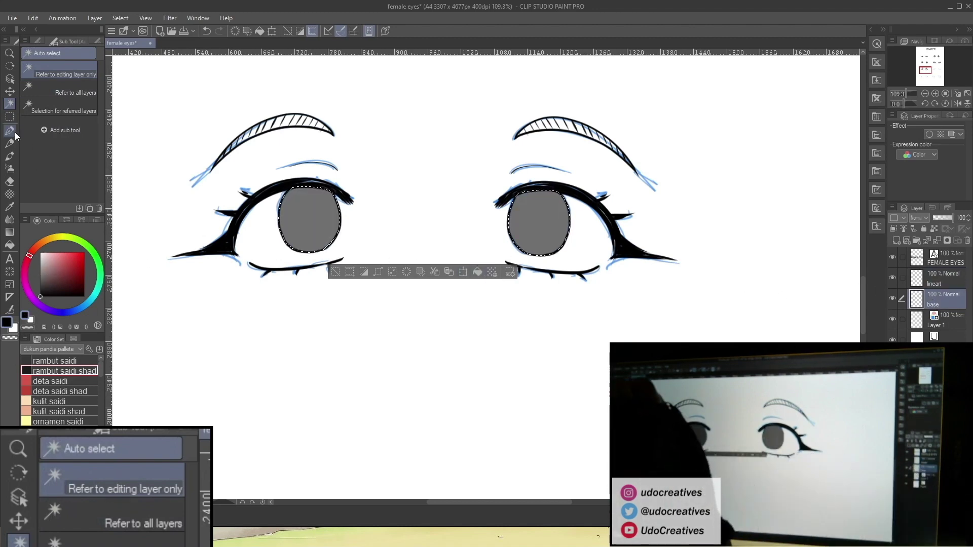
click(9, 130)
scroll(322, 211, up, 5)
drag(272, 211, 269, 212)
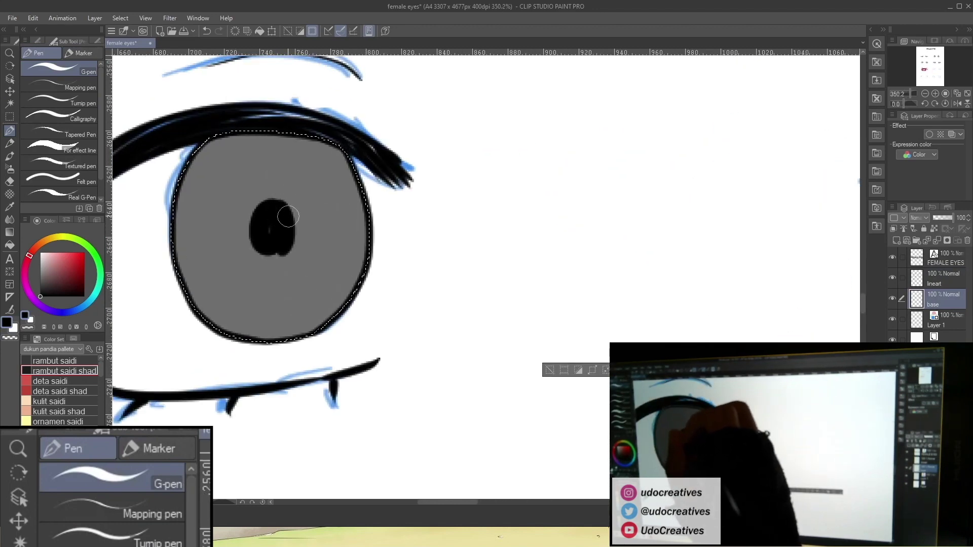
scroll(272, 218, down, 5)
scroll(478, 207, up, 3)
drag(476, 209, 467, 222)
key(ctrl+z)
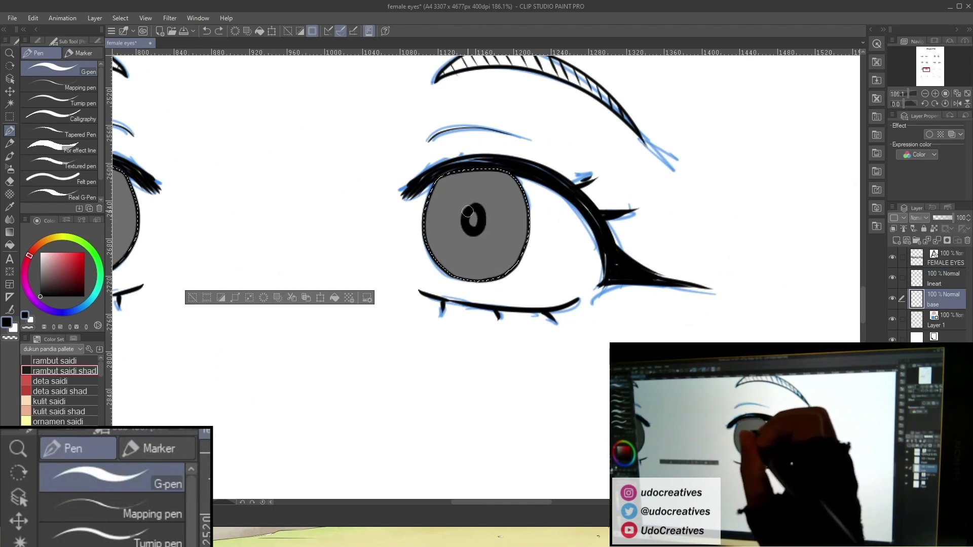
Draw thin black curved lines on either side of the pupil in both grey irises.
drag(449, 201, 448, 234)
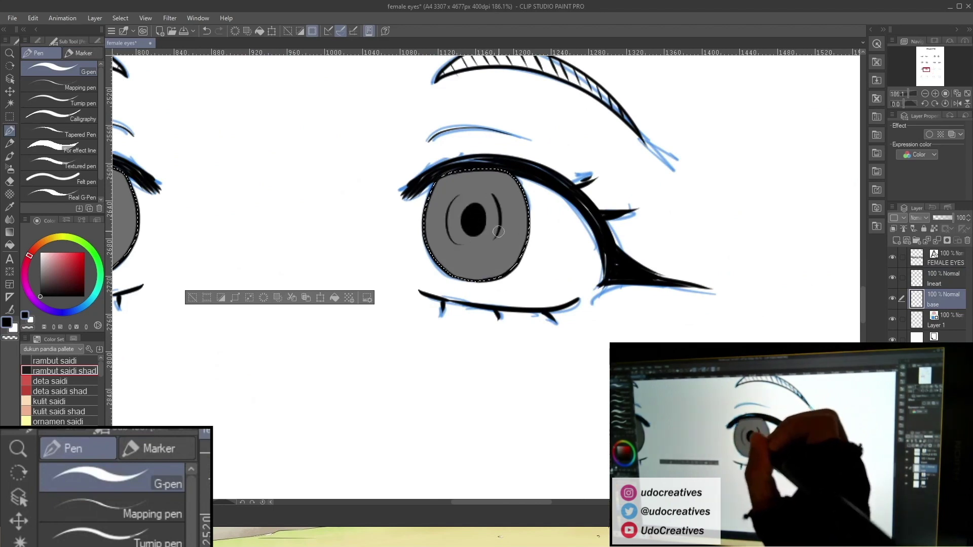
drag(495, 196, 500, 230)
scroll(372, 208, down, 3)
scroll(380, 211, up, 2)
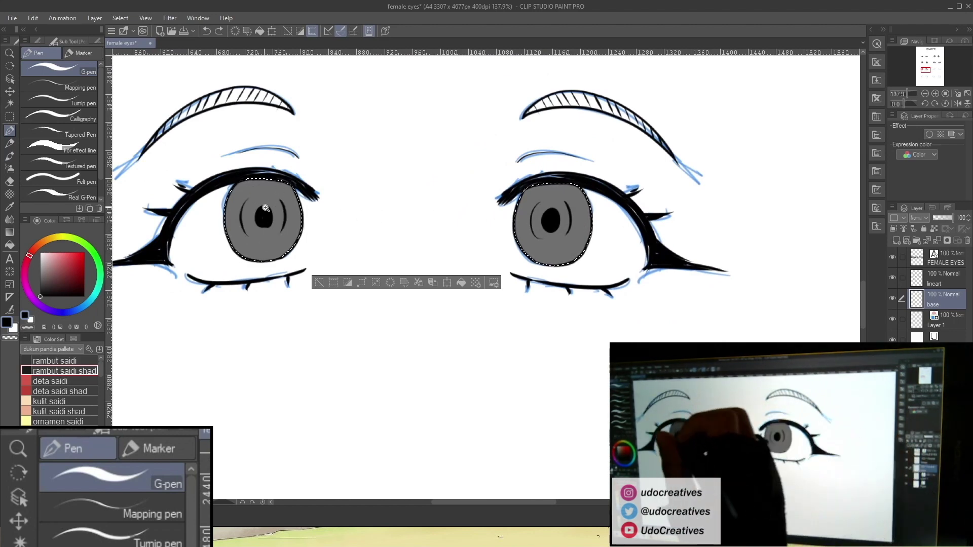
Paint a large white oval highlight with a small dot beside it near the top of each grey iris.
scroll(309, 203, up, 2)
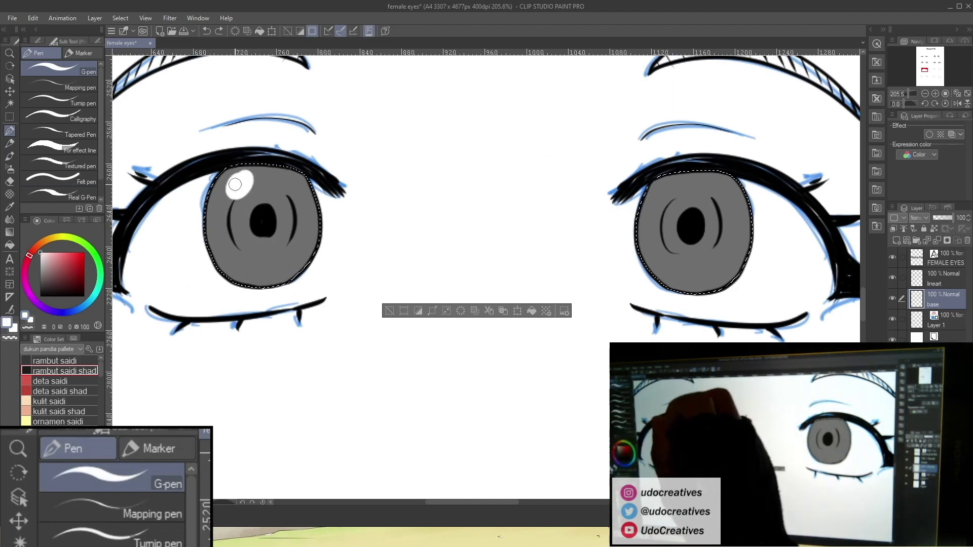
scroll(250, 197, down, 3)
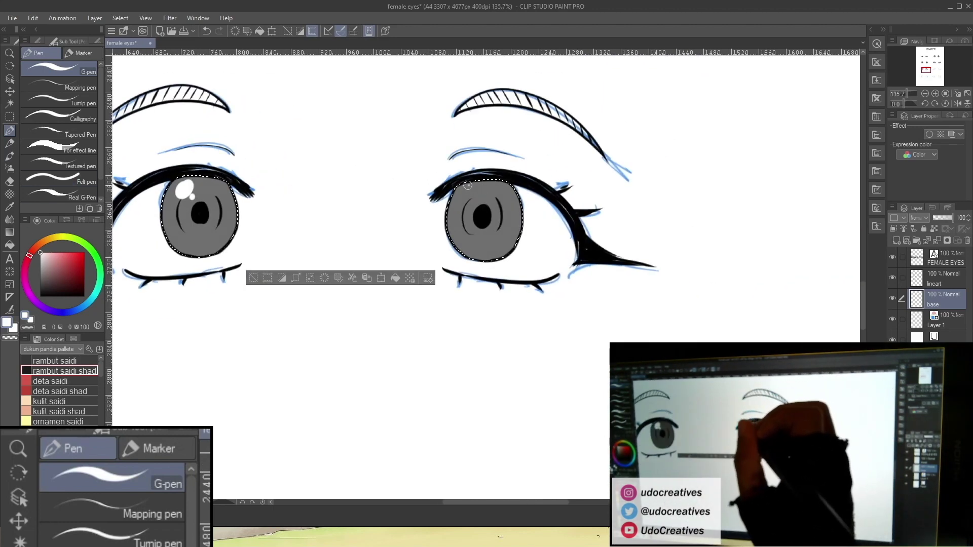
scroll(523, 204, down, 3)
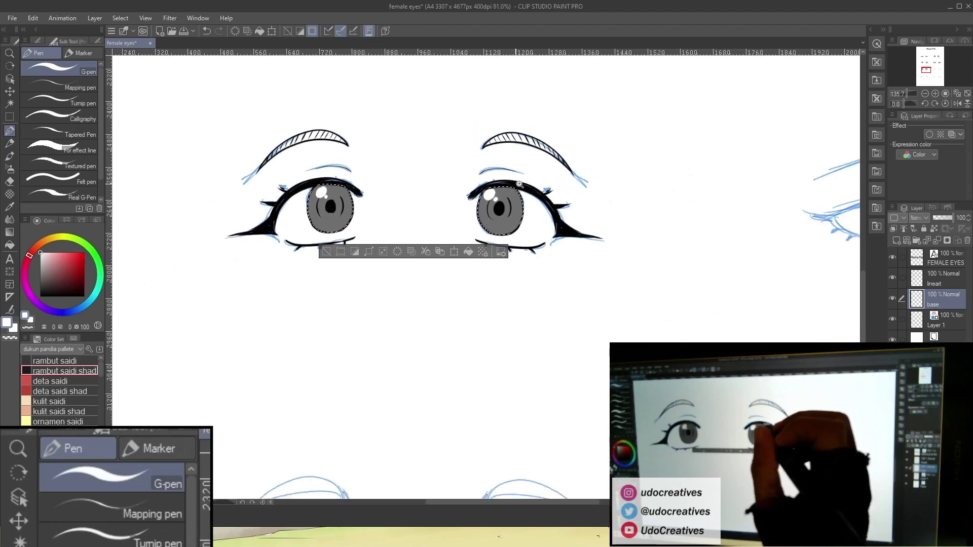
Lighten the lower part of both grey irises with white using the Soft airbrush.
click(9, 168)
scroll(331, 213, up, 2)
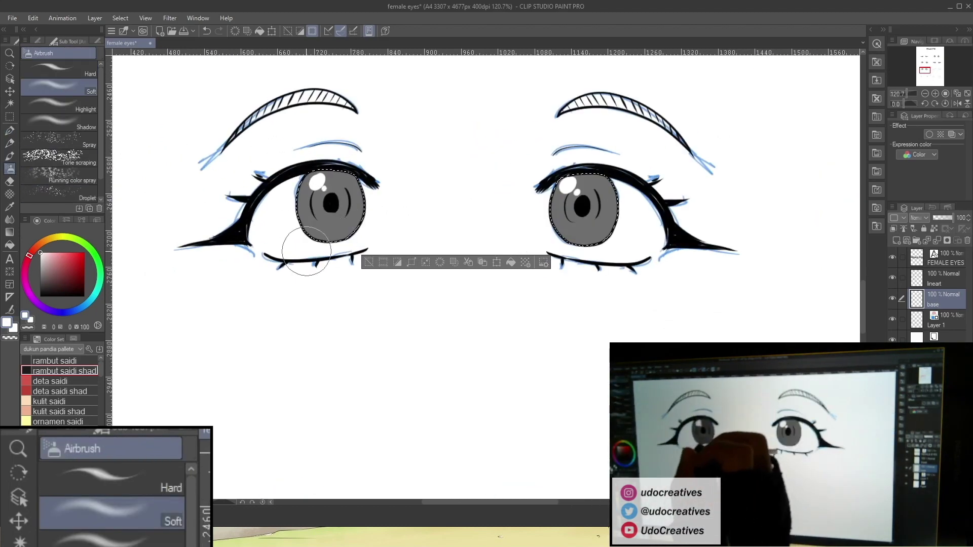
drag(304, 252, 373, 248)
drag(570, 252, 603, 251)
Clear the iris selection and save the drawing.
scroll(626, 284, down, 5)
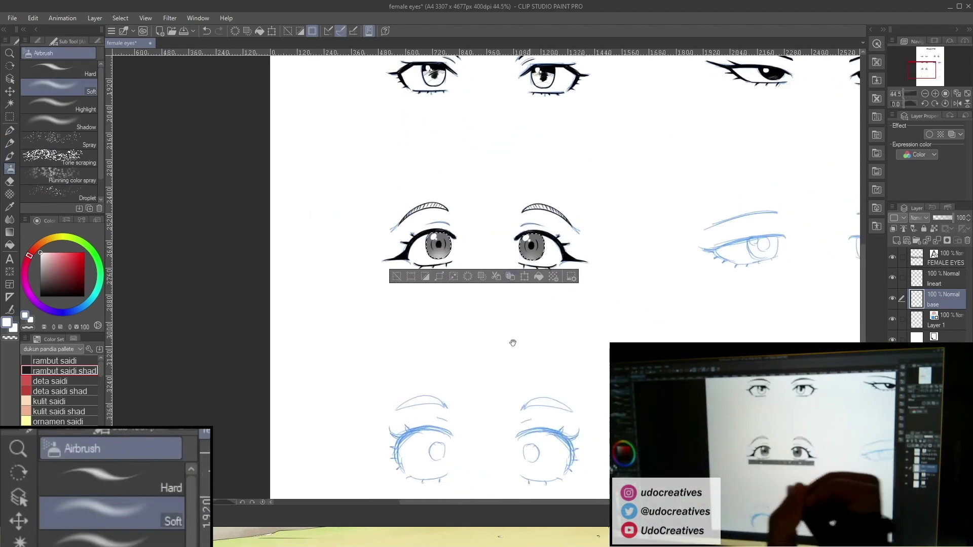
key(ctrl+d)
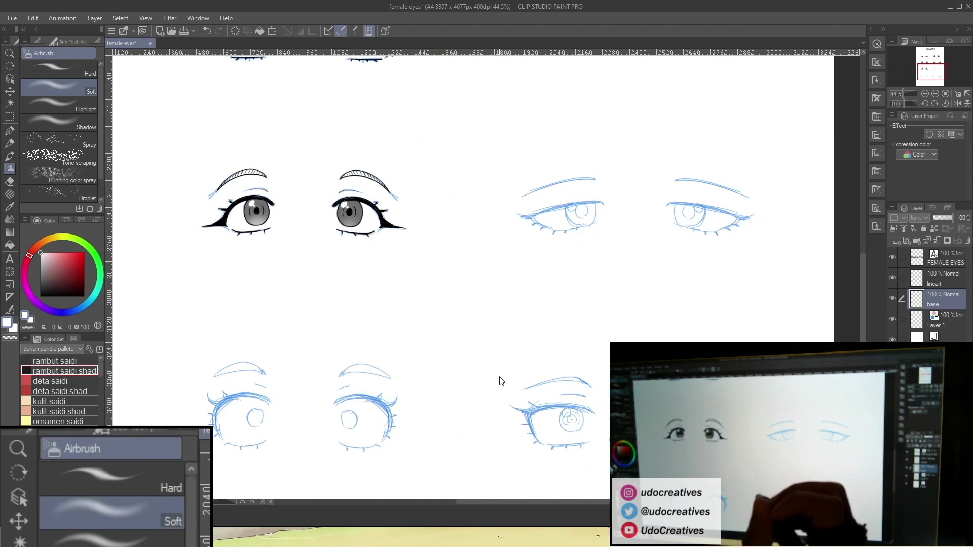
key(ctrl+s)
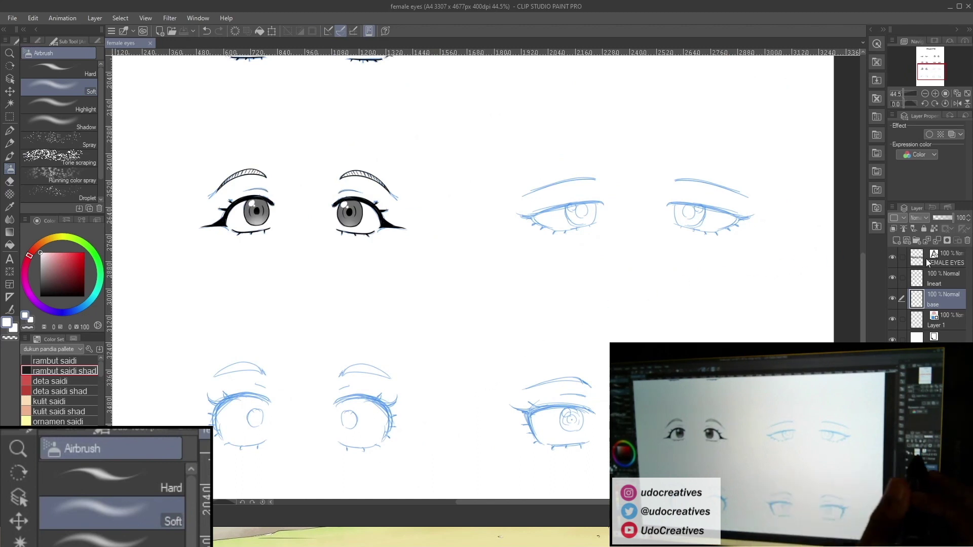
On the lineart layer, ink the thick upper lash line of the left half-closed eye over its sketch with the G-pen.
click(948, 278)
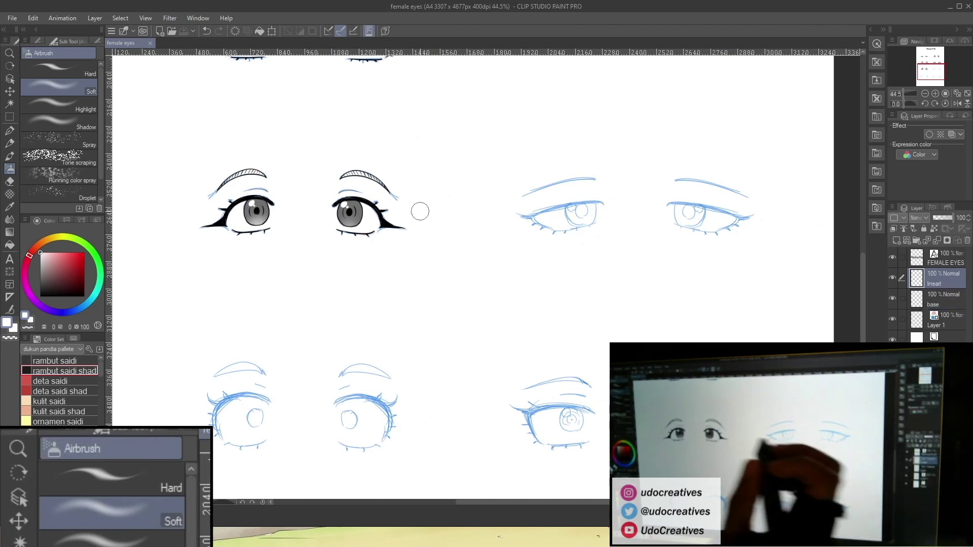
click(11, 132)
mouse_move(554, 322)
mouse_down()
mouse_move(506, 311)
mouse_move(365, 319)
mouse_up()
drag(475, 302, 458, 298)
mouse_move(320, 201)
mouse_down()
mouse_move(348, 216)
mouse_move(557, 135)
mouse_up()
scroll(347, 216, up, 3)
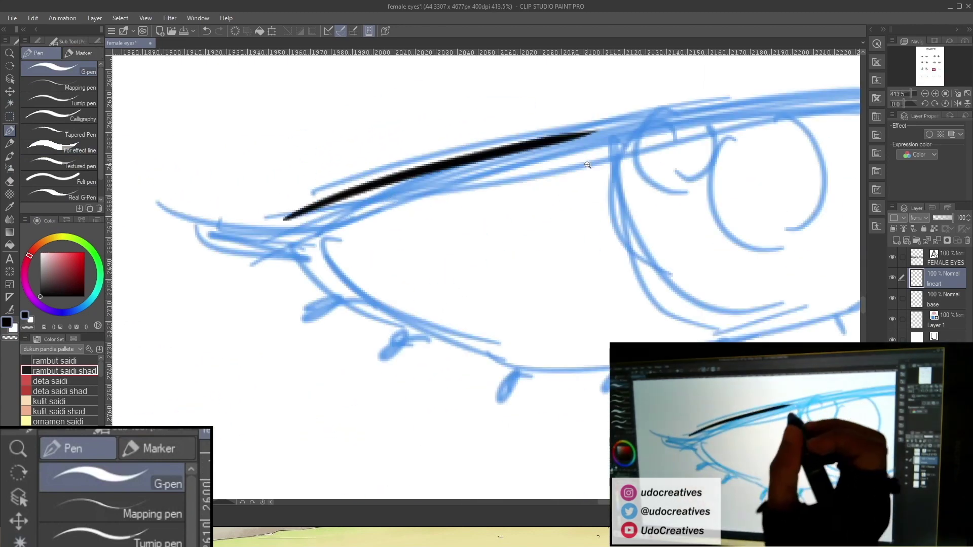
scroll(281, 216, down, 2)
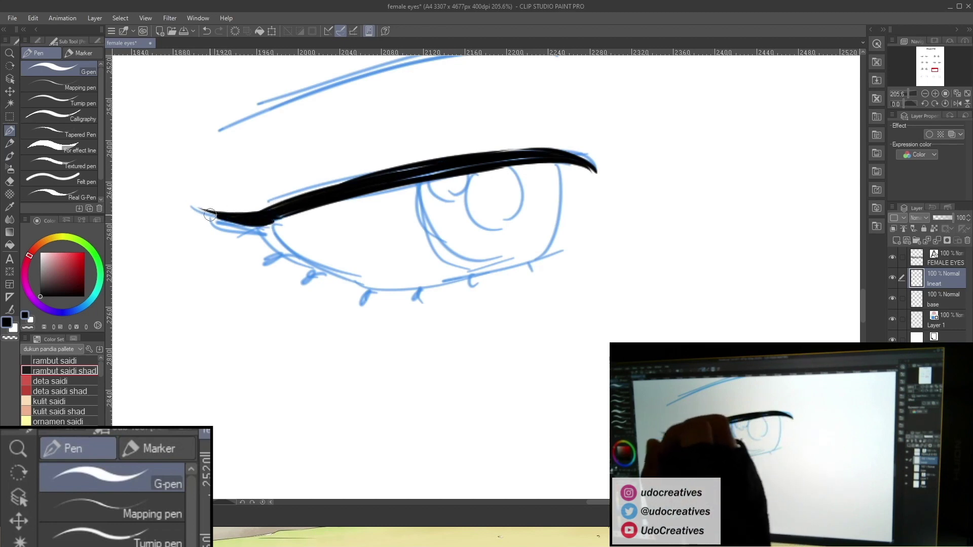
Ink the half-closed eye's outer corner and lower lid, and draw both curved sides of its iris.
drag(274, 220, 313, 269)
drag(257, 224, 303, 268)
mouse_move(261, 222)
mouse_down()
mouse_move(363, 287)
mouse_move(577, 243)
mouse_up()
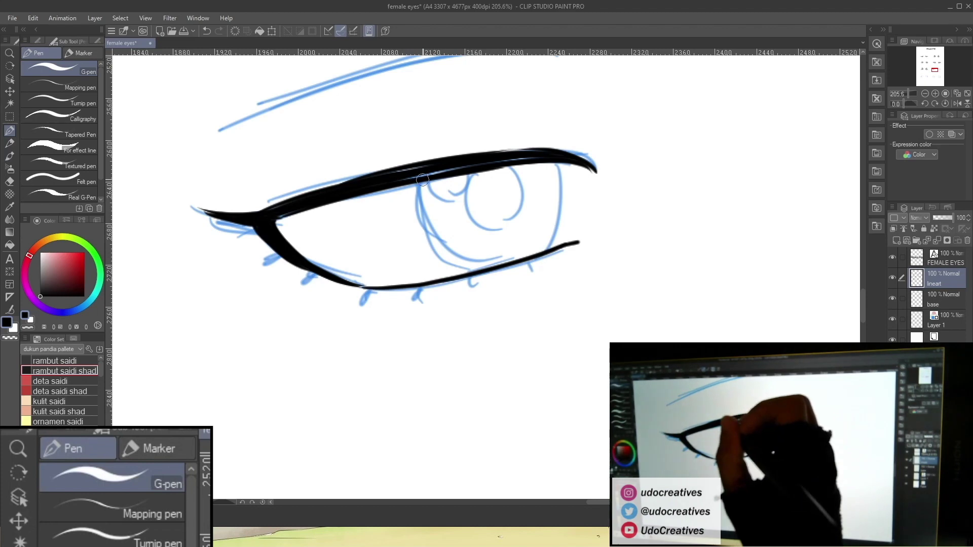
drag(421, 185, 474, 273)
drag(556, 164, 550, 248)
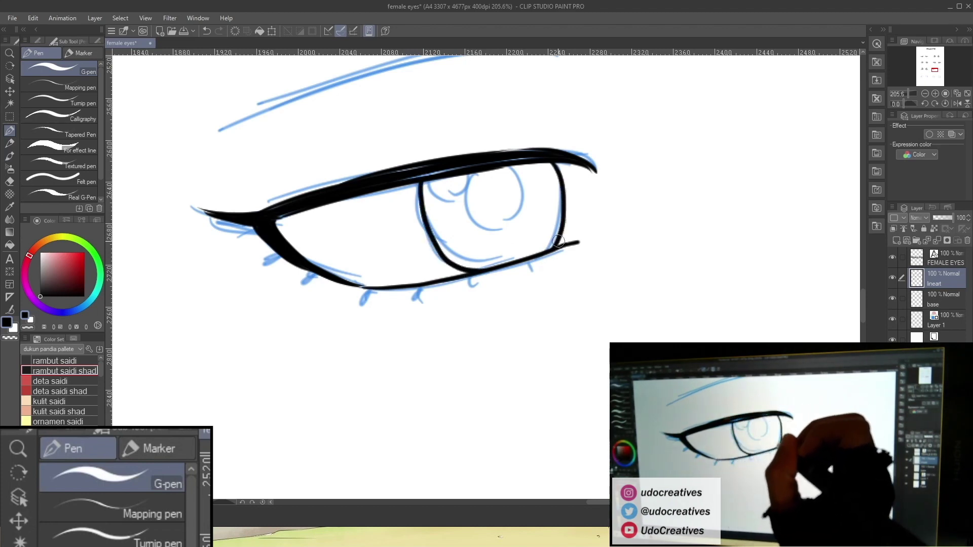
Add short tapered lashes along the lower lid of the half-closed eye.
drag(285, 257, 247, 272)
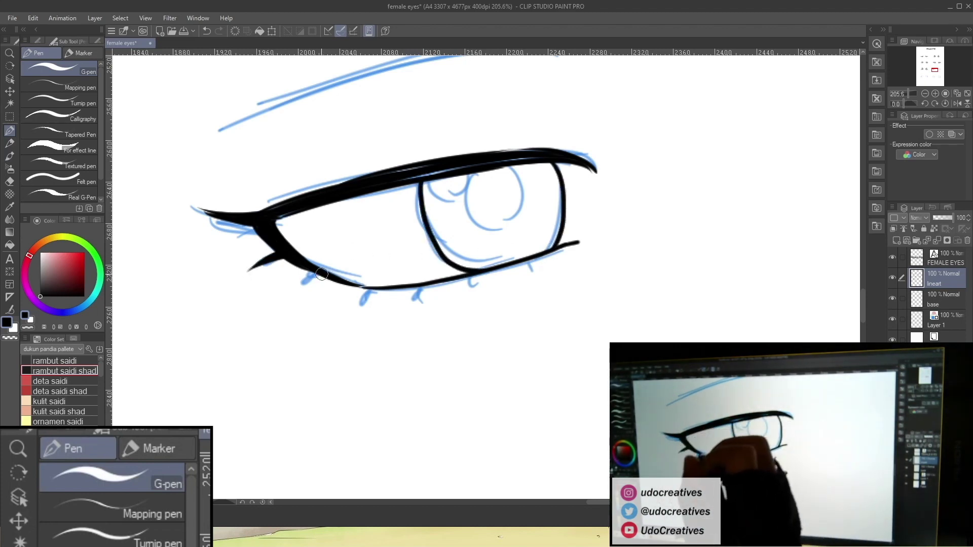
drag(369, 288, 346, 306)
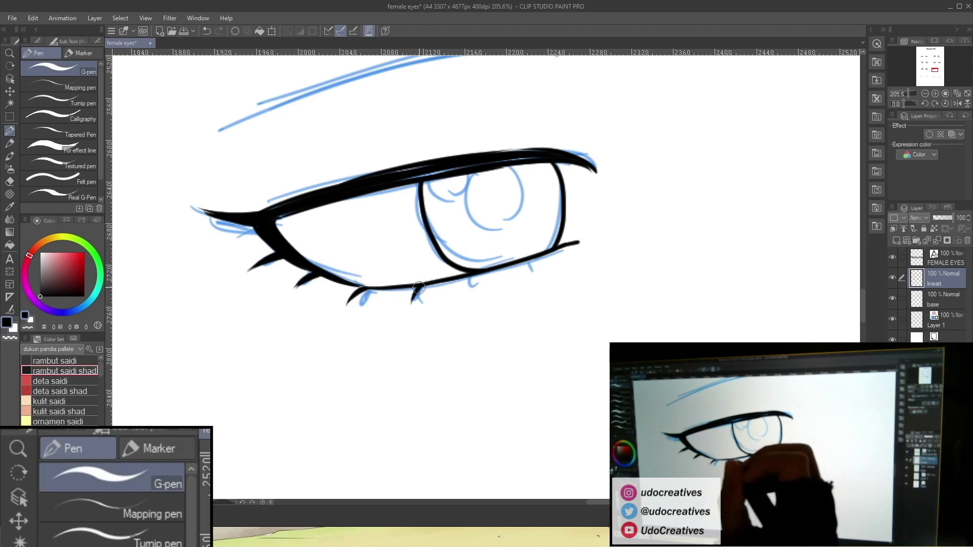
drag(471, 274, 466, 291)
drag(530, 259, 526, 277)
Ink the eyebrow above the half-closed eye as a solid black arc tapering toward its outer end.
mouse_move(521, 218)
mouse_down()
mouse_move(334, 213)
mouse_move(368, 213)
mouse_up()
drag(323, 185, 284, 189)
drag(335, 163, 465, 235)
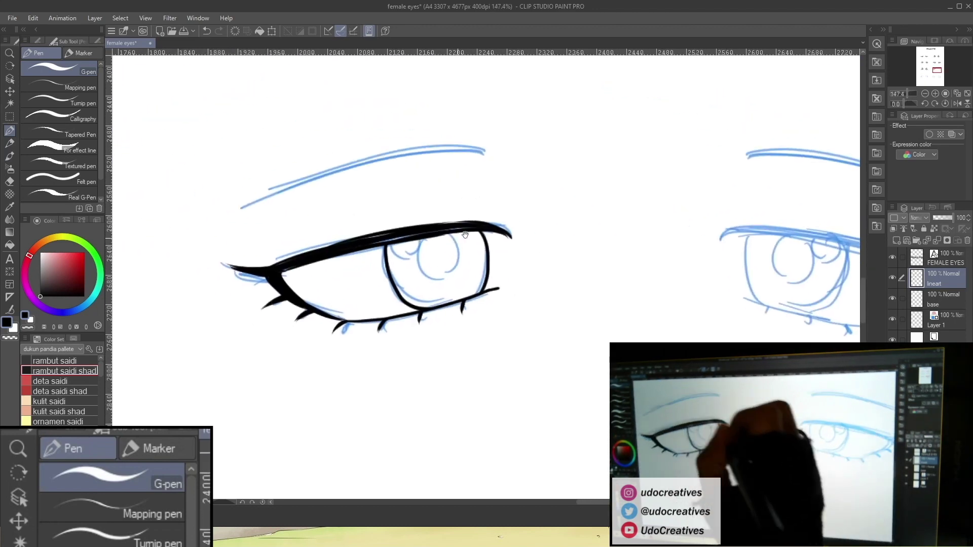
drag(485, 147, 238, 207)
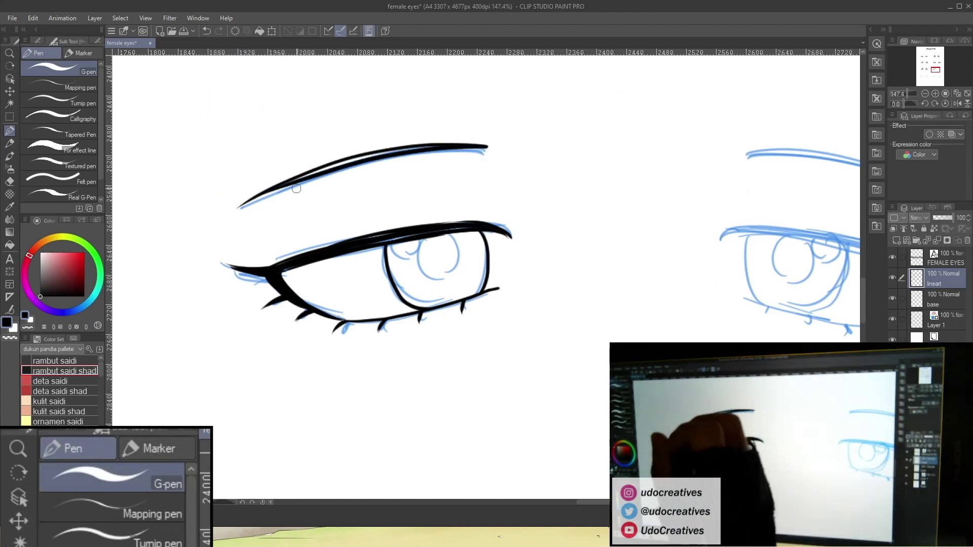
drag(283, 188, 244, 204)
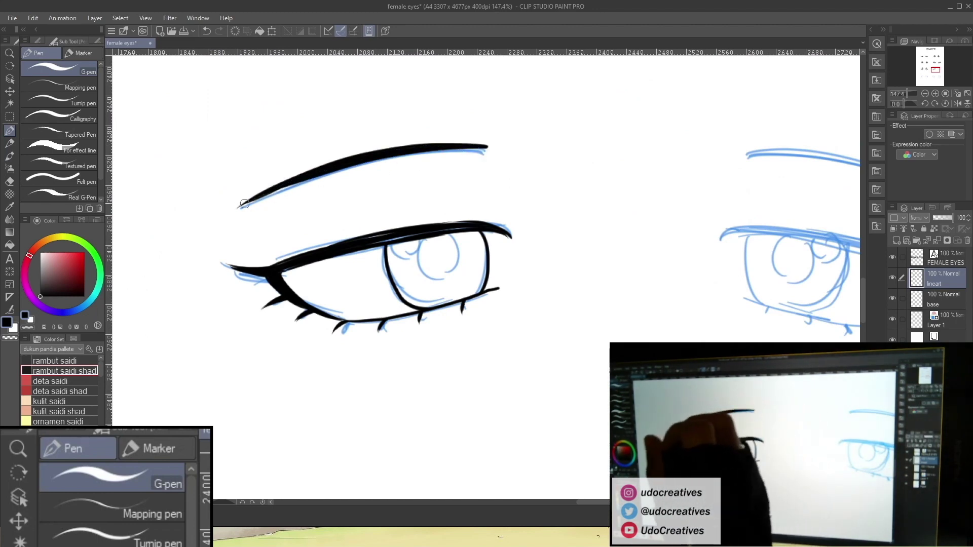
drag(471, 148, 494, 147)
Draw the thin eyelid crease above the half-closed eye, with a short tick at its inner end.
mouse_move(416, 196)
mouse_down()
mouse_move(496, 191)
mouse_move(403, 199)
mouse_up()
drag(458, 258, 407, 198)
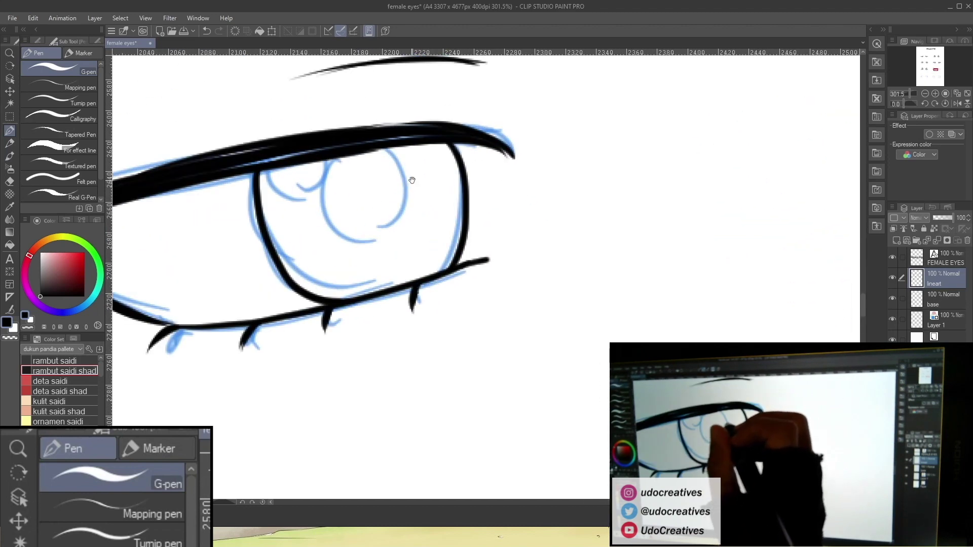
drag(460, 61, 481, 81)
Outline the round pupil and the small highlight beside it in the half-closed eye, and fill the pupil with black.
mouse_move(397, 155)
mouse_down()
mouse_move(443, 186)
mouse_move(415, 280)
mouse_up()
mouse_move(384, 189)
mouse_down()
mouse_move(386, 274)
mouse_move(423, 265)
mouse_move(409, 278)
mouse_up()
key(ctrl+z)
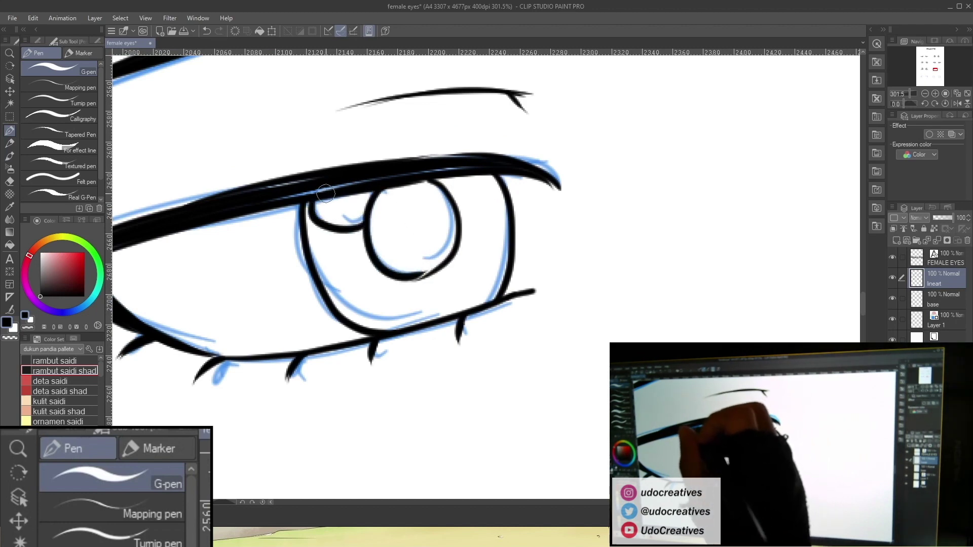
key(ctrl+z)
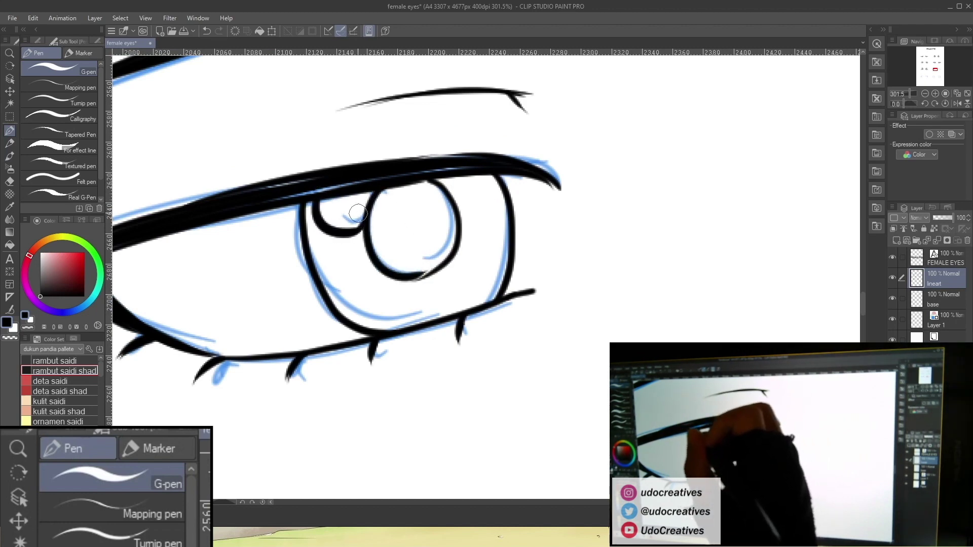
key(g)
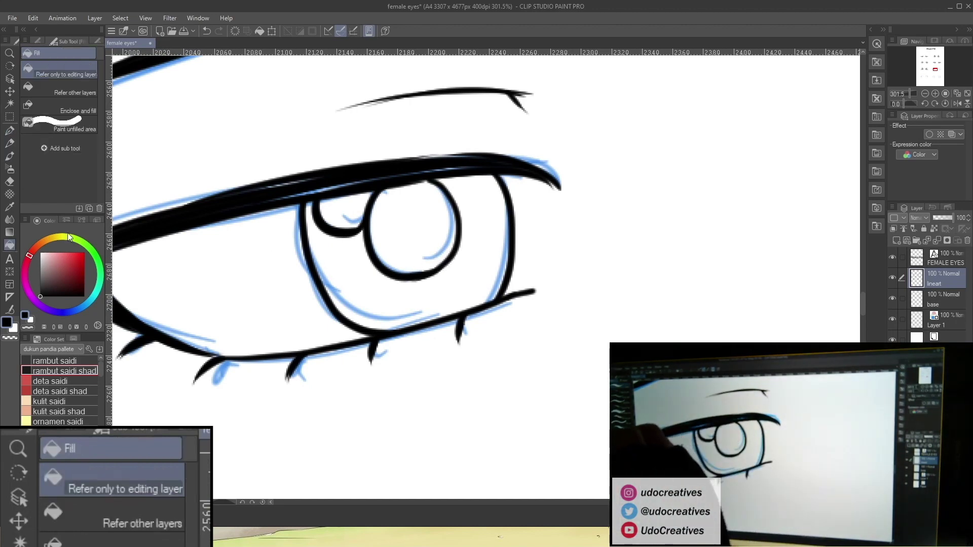
click(442, 205)
Draw thin curved lines around the pupil inside the iris, with a small oval near the iris's lower edge.
click(16, 131)
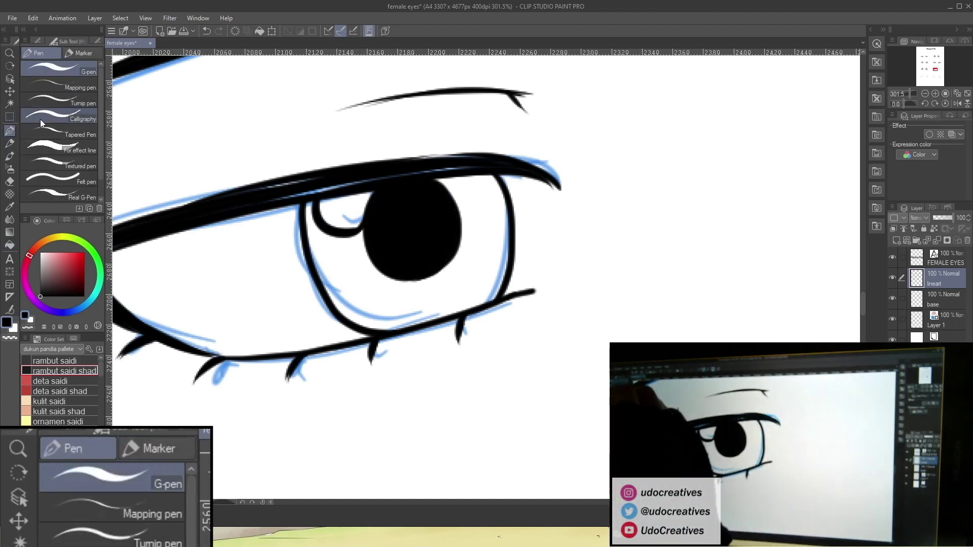
mouse_move(481, 207)
mouse_down()
mouse_move(467, 283)
mouse_move(537, 248)
mouse_move(517, 263)
mouse_move(484, 250)
mouse_up()
scroll(402, 238, up, 8)
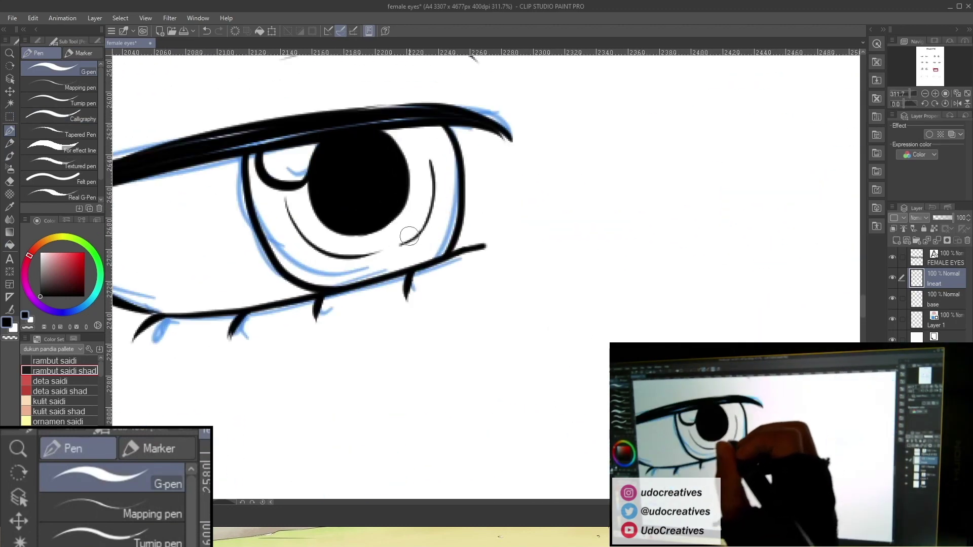
drag(468, 246, 426, 246)
Select the inked half-closed eye with its eyebrow, copy it, flip the copy horizontally and place it over the right eye sketch.
drag(549, 241, 476, 248)
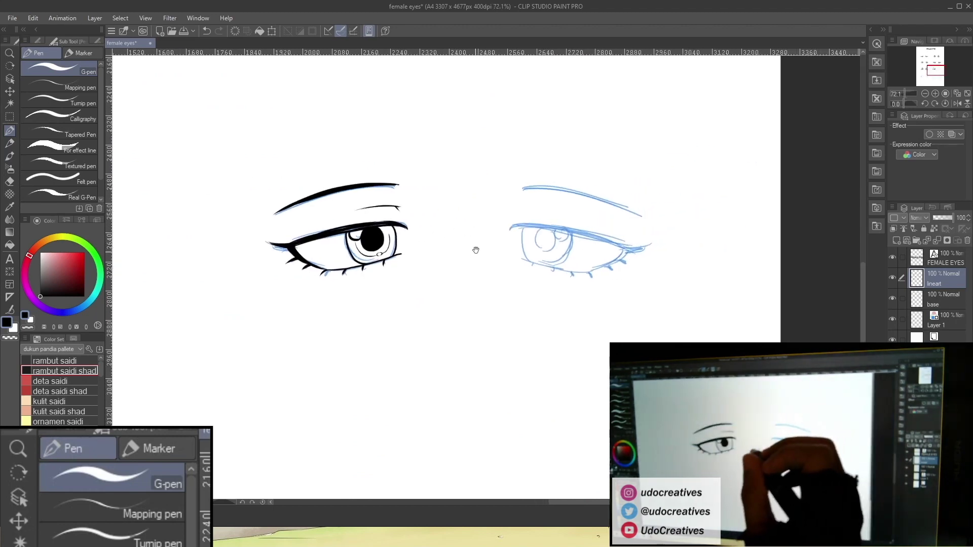
click(9, 117)
drag(242, 162, 443, 303)
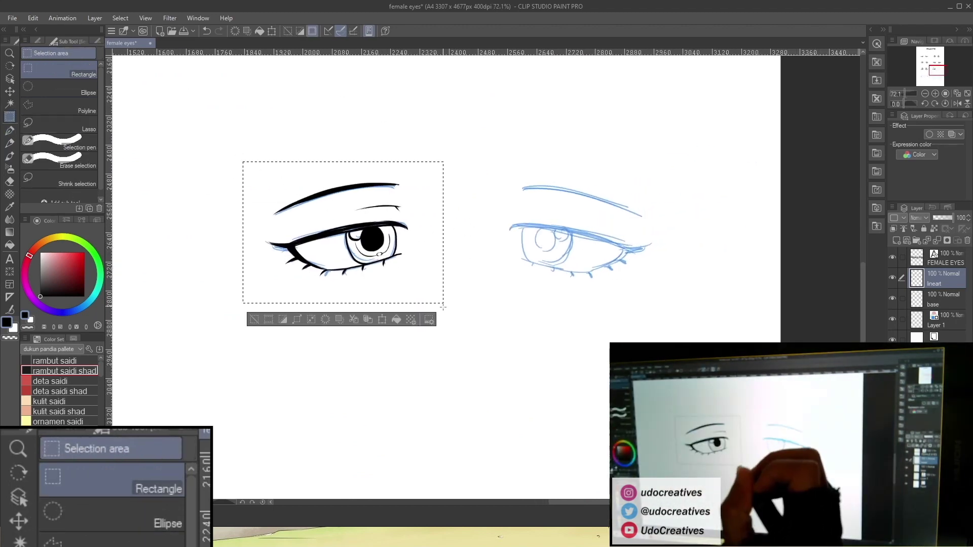
click(428, 320)
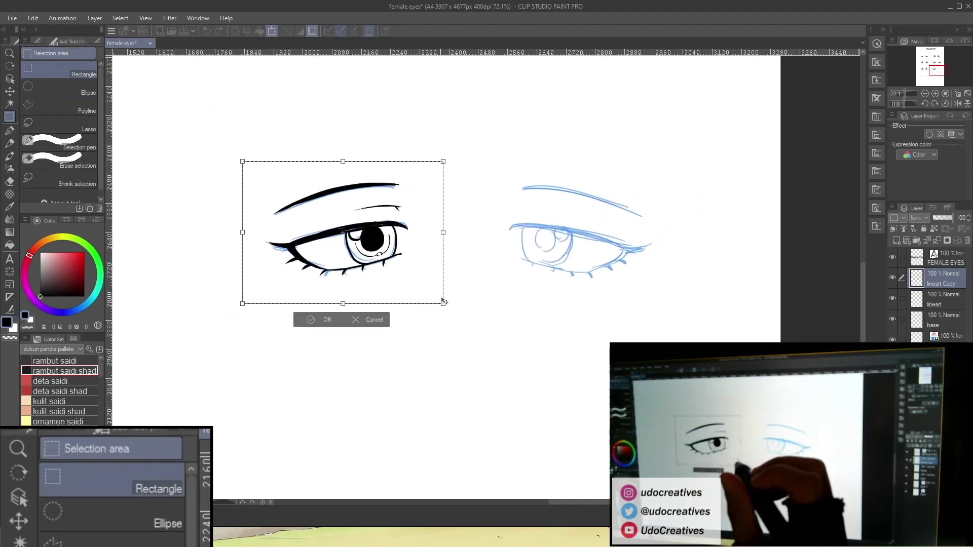
right_click(416, 275)
click(482, 402)
mouse_move(378, 274)
mouse_down()
mouse_move(608, 291)
mouse_move(612, 275)
mouse_up()
click(558, 323)
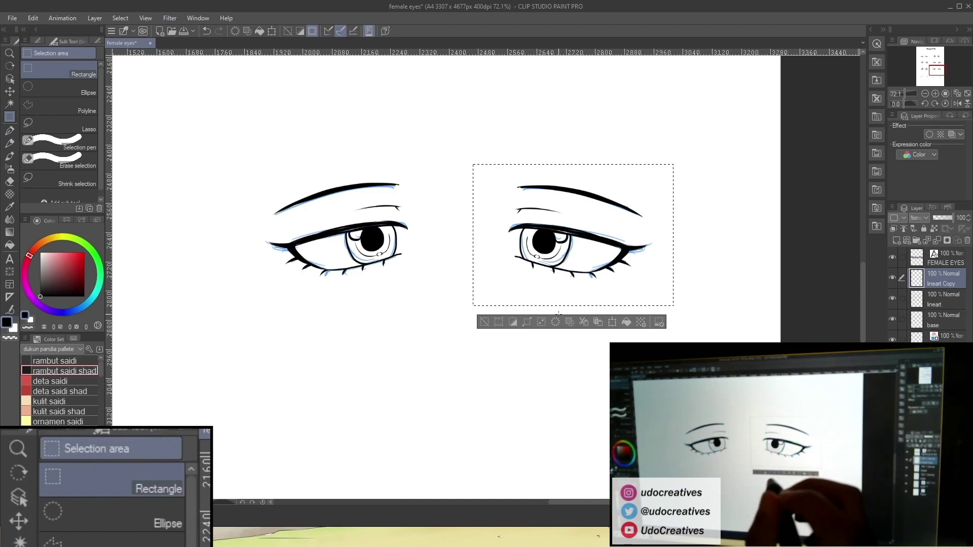
Deselect and merge the mirrored copy into the lineart layer, and check the line art with the sketch layer briefly hidden.
key(ctrl+d)
key(ctrl+e)
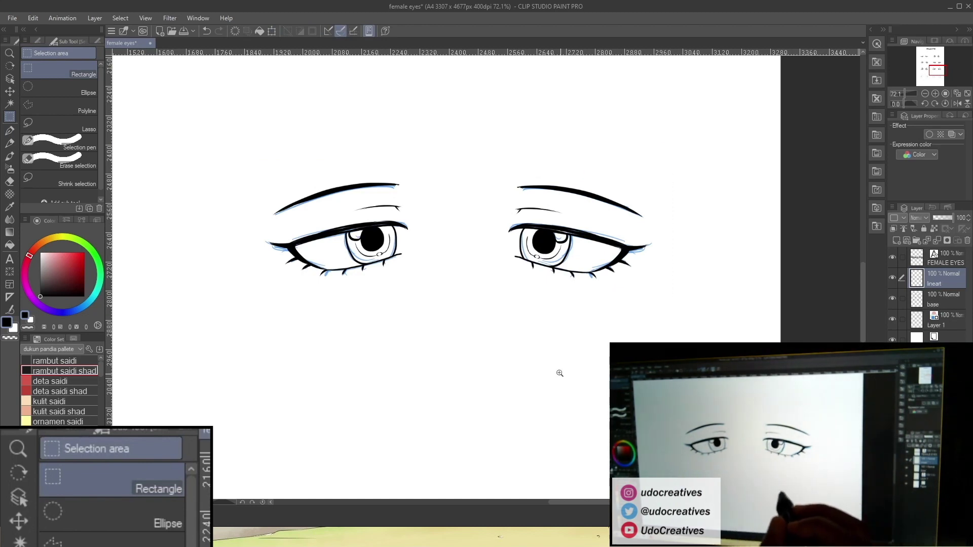
scroll(559, 375, down, 2)
click(893, 320)
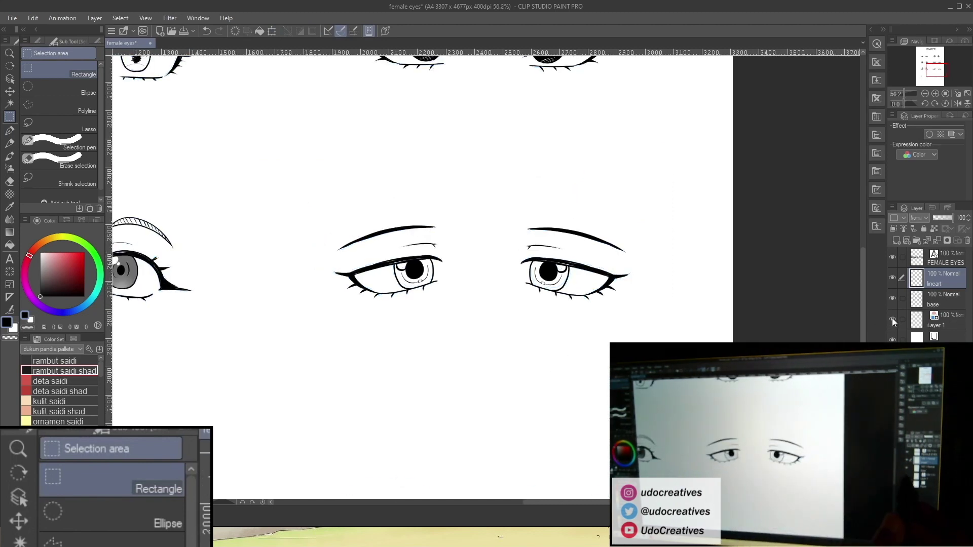
click(894, 320)
Ink the thick arched upper lash line of the left wide round eye in the bottom row with the G-pen.
scroll(583, 314, down, 2)
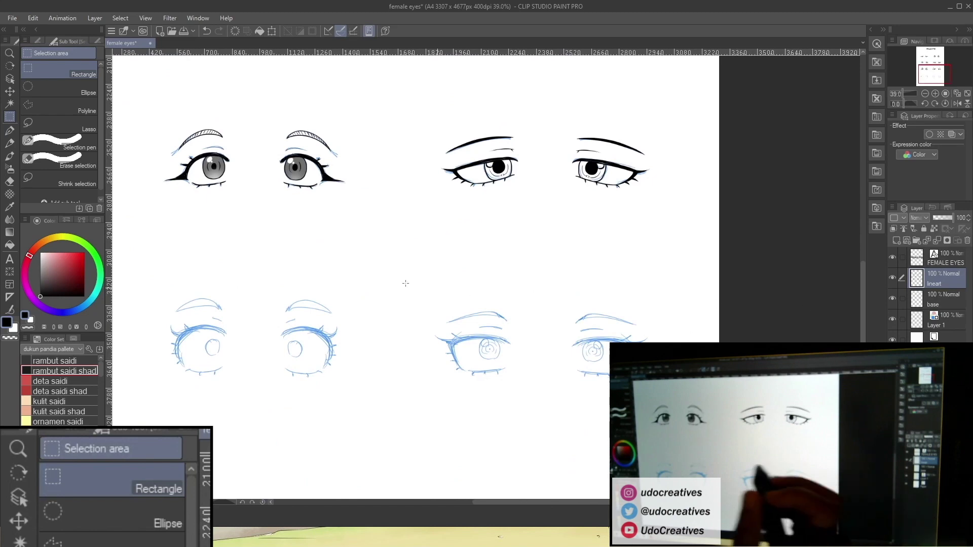
key(p)
scroll(297, 232, up, 10)
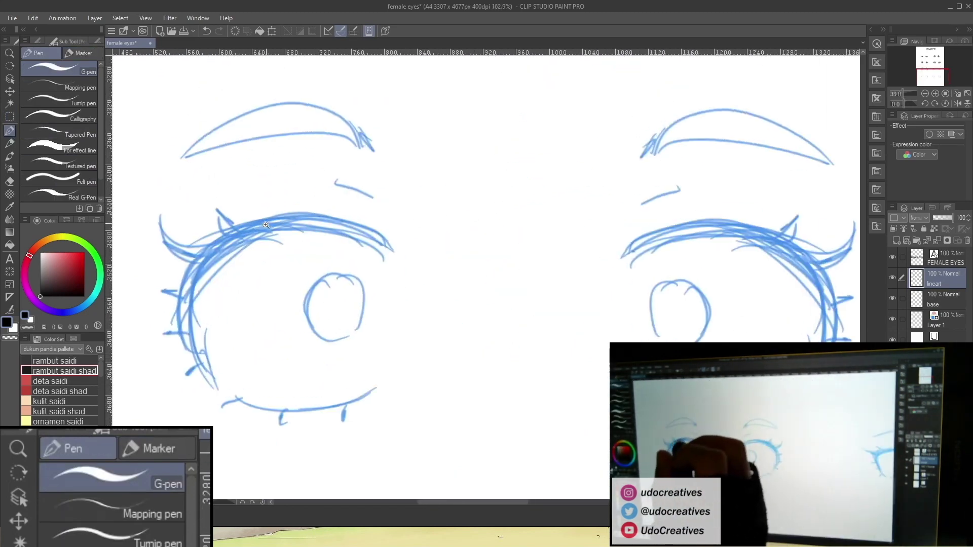
scroll(269, 224, up, 2)
mouse_move(175, 278)
mouse_down()
mouse_move(260, 218)
mouse_move(289, 218)
mouse_up()
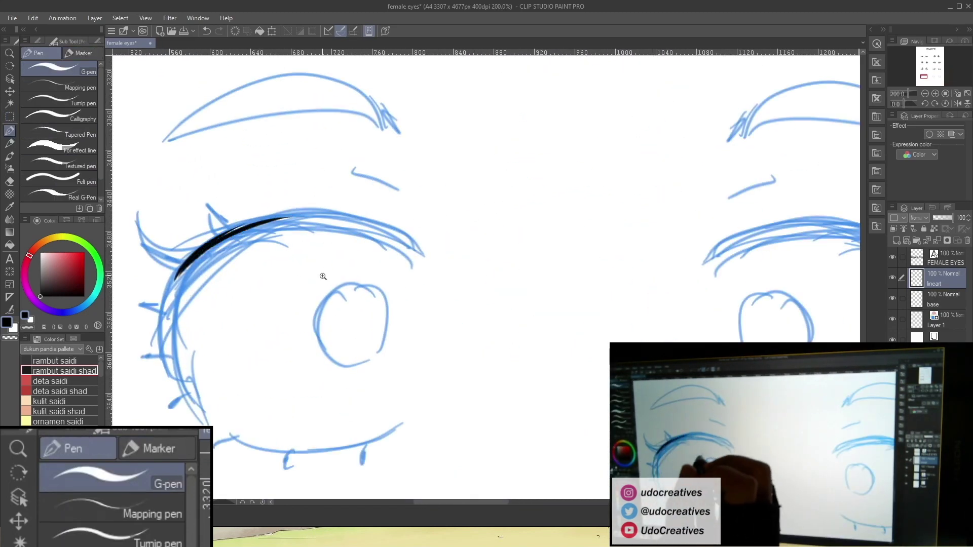
scroll(323, 277, down, 1)
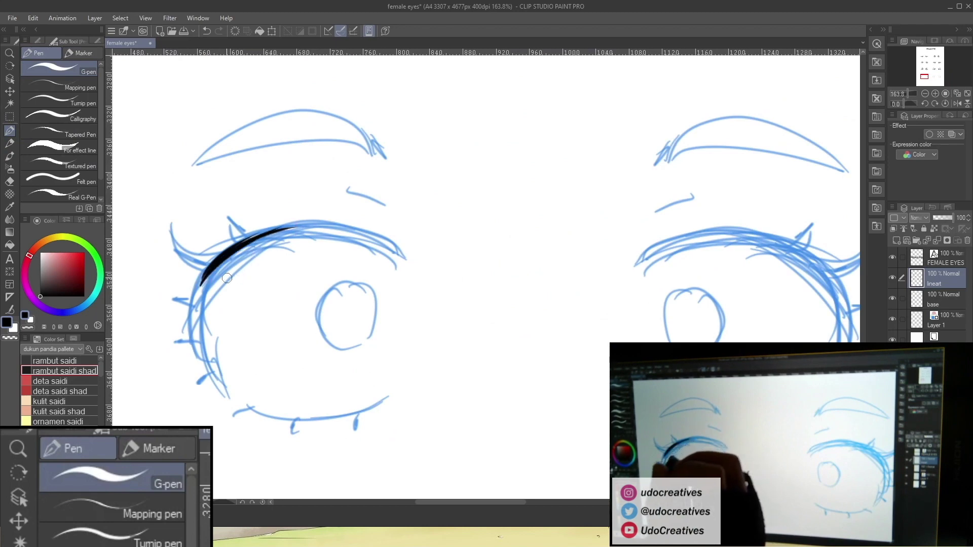
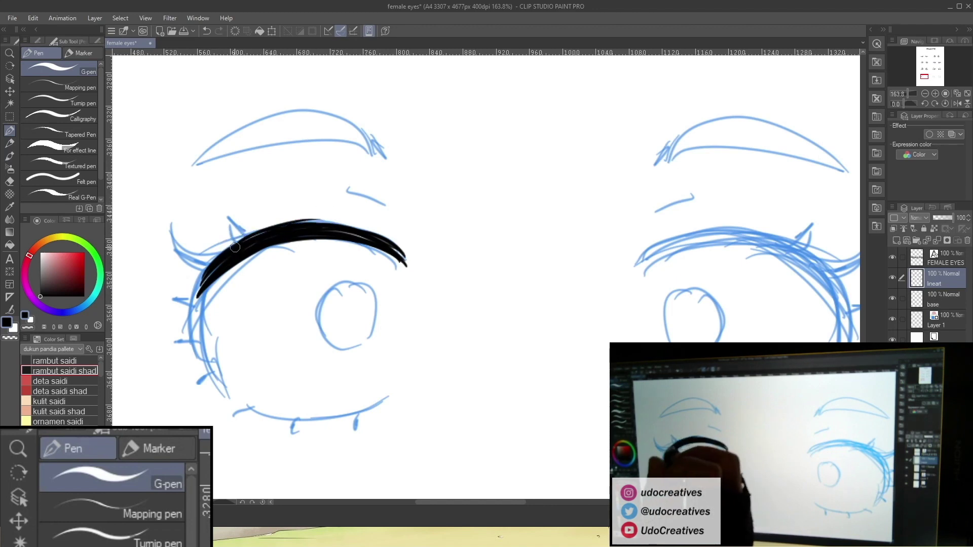
Extend the round eye's lash line down its outer side and add pointed lashes along the outer edge.
drag(234, 247, 191, 324)
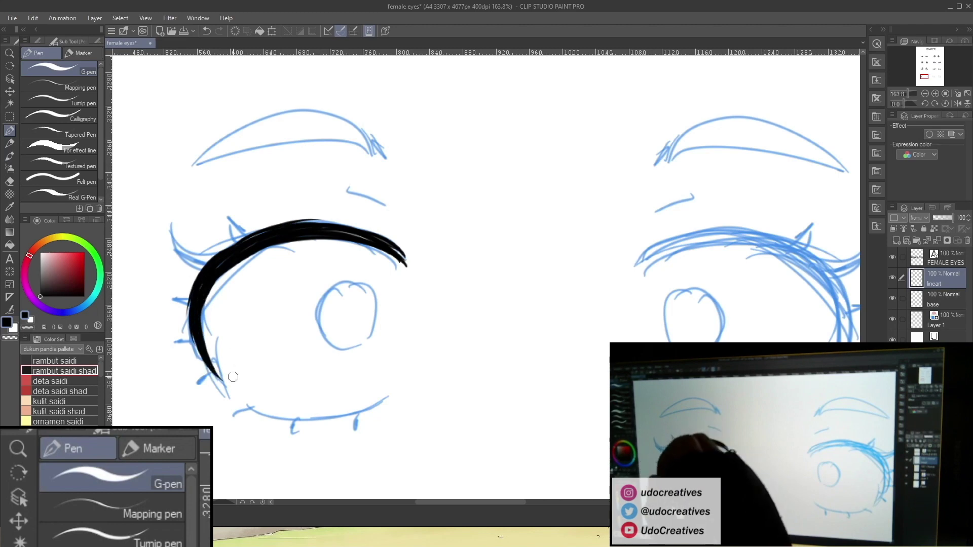
drag(258, 234, 224, 229)
drag(217, 263, 169, 230)
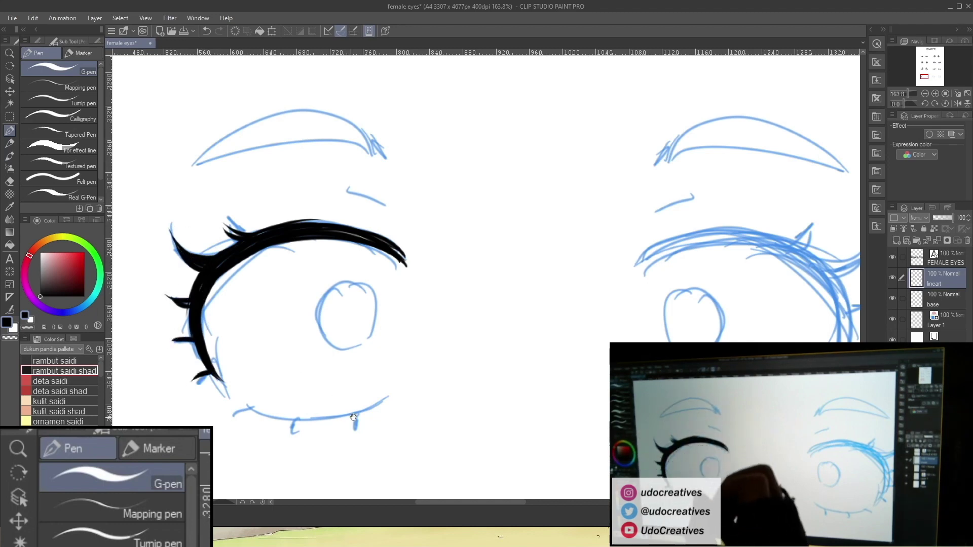
Ink the round eye's lower lid with short lashes, and outline the oval in the middle of the eye.
scroll(353, 417, up, 2)
mouse_move(235, 275)
mouse_down()
mouse_move(441, 267)
mouse_move(397, 308)
mouse_up()
scroll(326, 199, up, 2)
mouse_move(326, 151)
mouse_down()
mouse_move(269, 167)
mouse_move(257, 276)
mouse_move(319, 147)
mouse_move(361, 177)
mouse_move(360, 273)
mouse_move(322, 282)
mouse_up()
scroll(312, 294, down, 5)
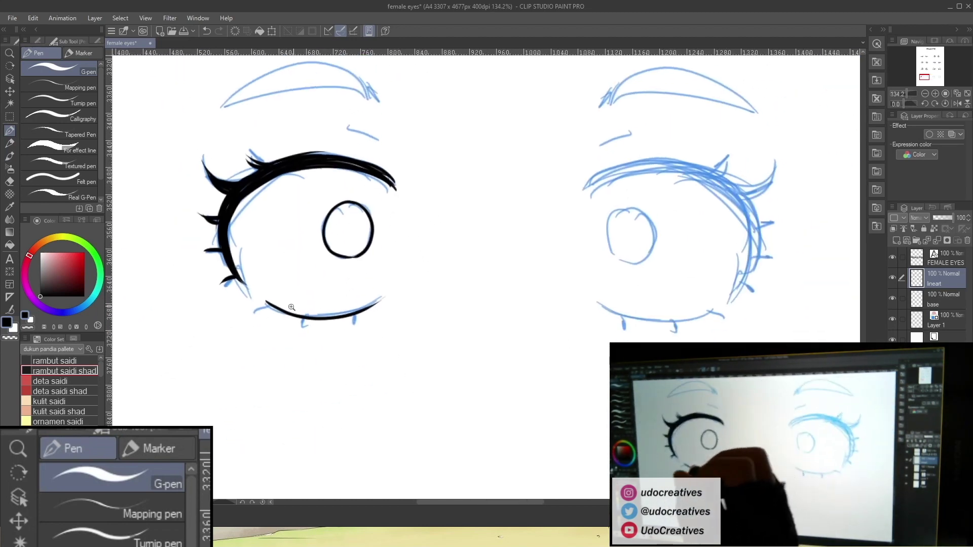
scroll(303, 305, up, 1)
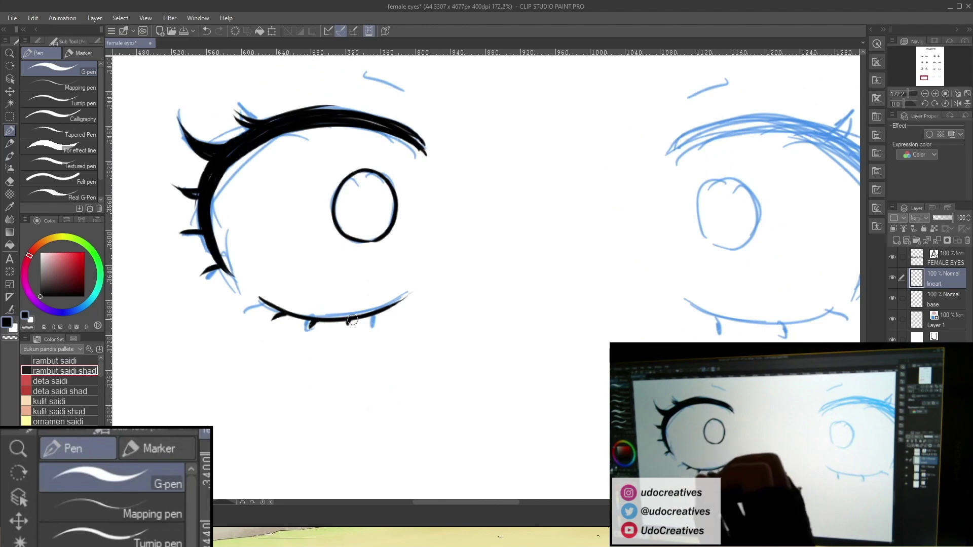
Ink the short eyelid crease above the round eye over its sketch line.
scroll(430, 296, down, 2)
scroll(421, 263, up, 4)
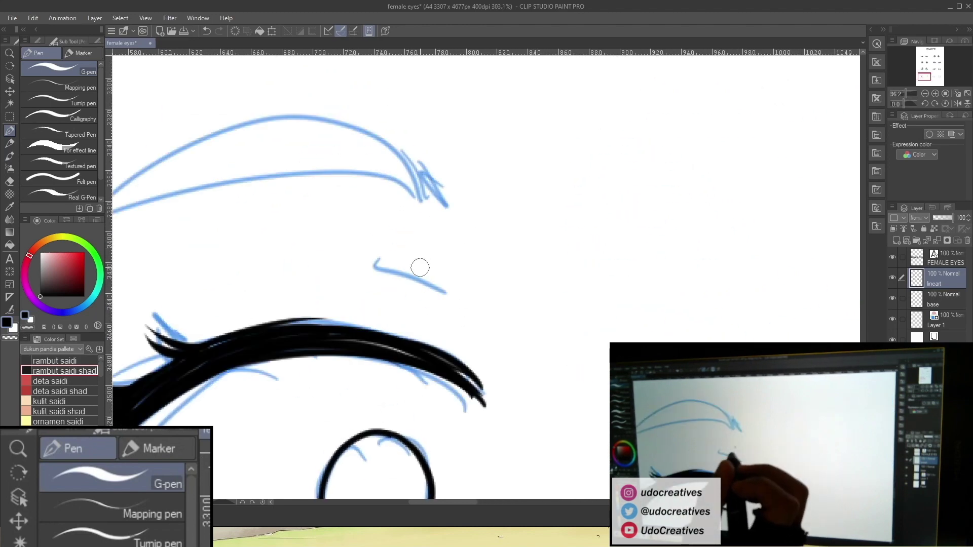
drag(379, 272, 445, 292)
Outline the arched eyebrow above the round eye and fill it with black.
drag(468, 250, 610, 281)
mouse_move(571, 235)
mouse_down()
mouse_move(433, 198)
mouse_move(242, 254)
mouse_up()
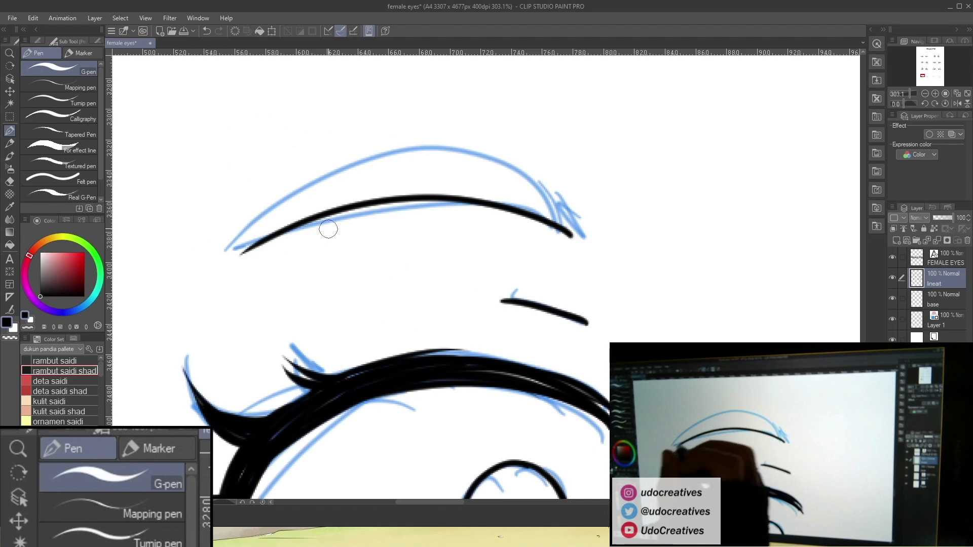
mouse_move(569, 232)
mouse_down()
mouse_move(507, 160)
mouse_move(336, 173)
mouse_move(228, 258)
mouse_up()
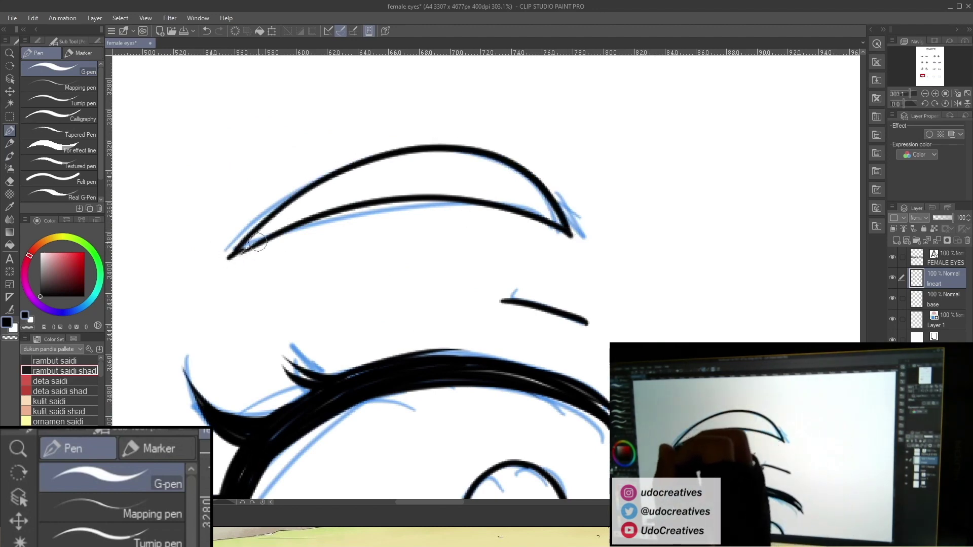
click(11, 244)
click(406, 169)
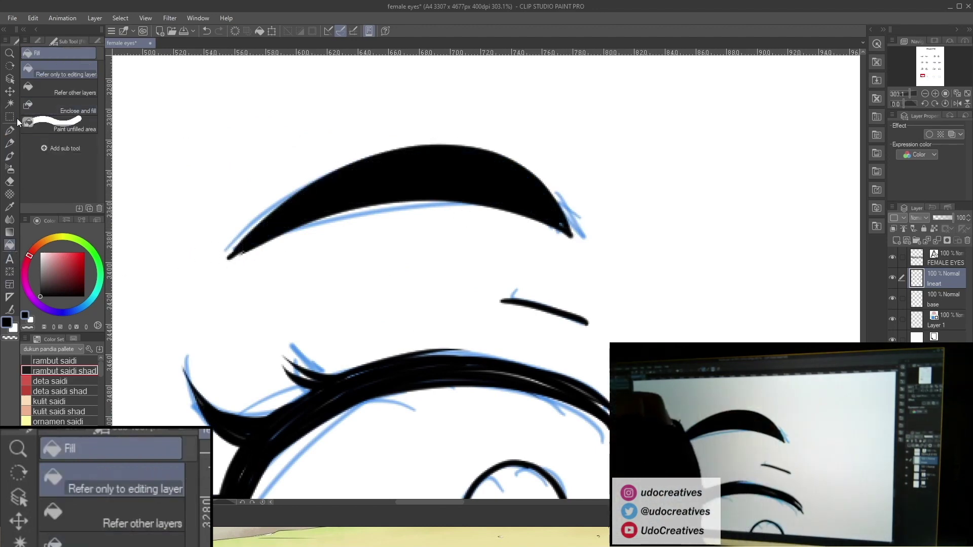
Select the inked round eye with its crease and eyebrow and duplicate it onto a new layer.
key(p)
scroll(561, 265, down, 5)
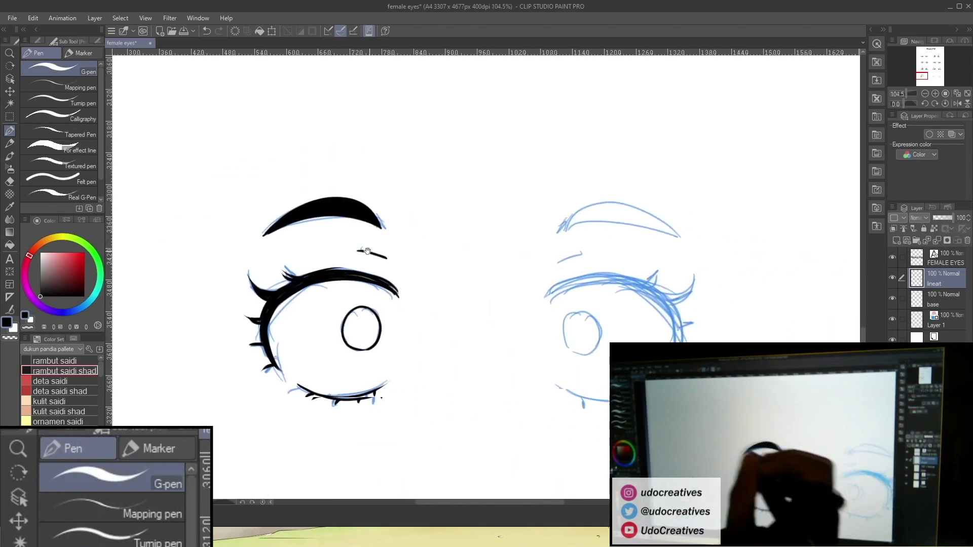
click(9, 116)
drag(184, 117, 410, 392)
key(ctrl+c)
key(ctrl+v)
Flip the round eye copy horizontally, align it over the matching sketched eye, and merge it into the lineart layer.
key(ctrl+t)
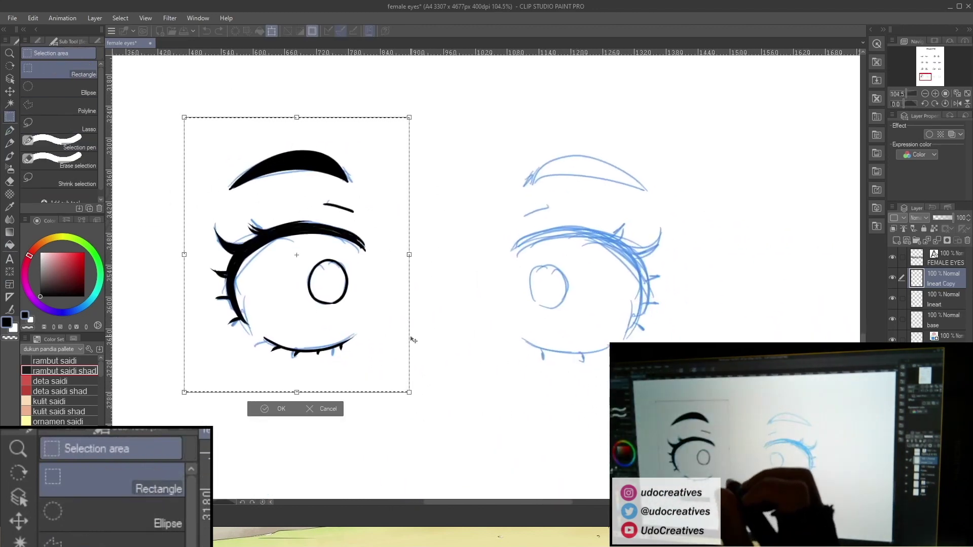
right_click(388, 337)
click(439, 463)
mouse_move(304, 263)
mouse_down()
mouse_move(587, 248)
mouse_move(596, 278)
mouse_up()
drag(619, 345, 609, 337)
click(563, 414)
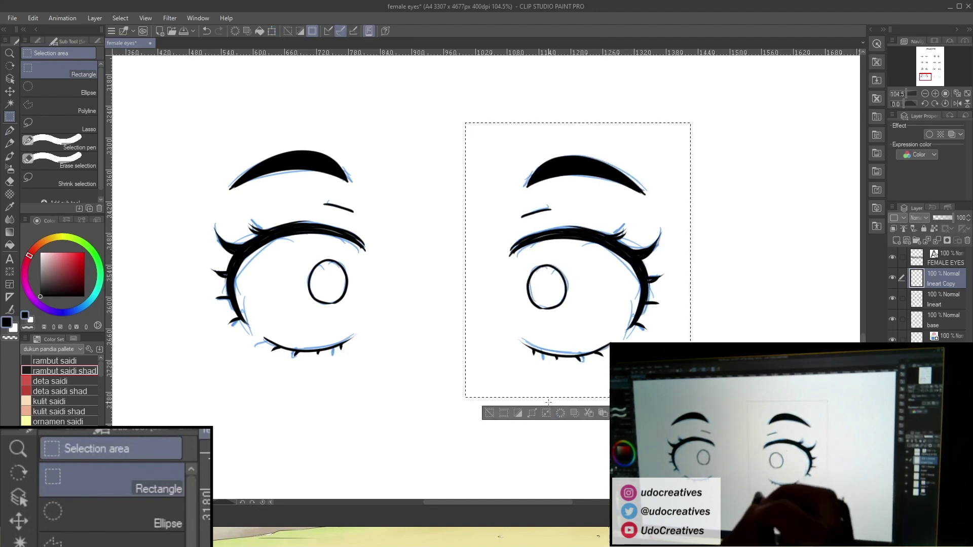
key(ctrl+d)
key(ctrl+e)
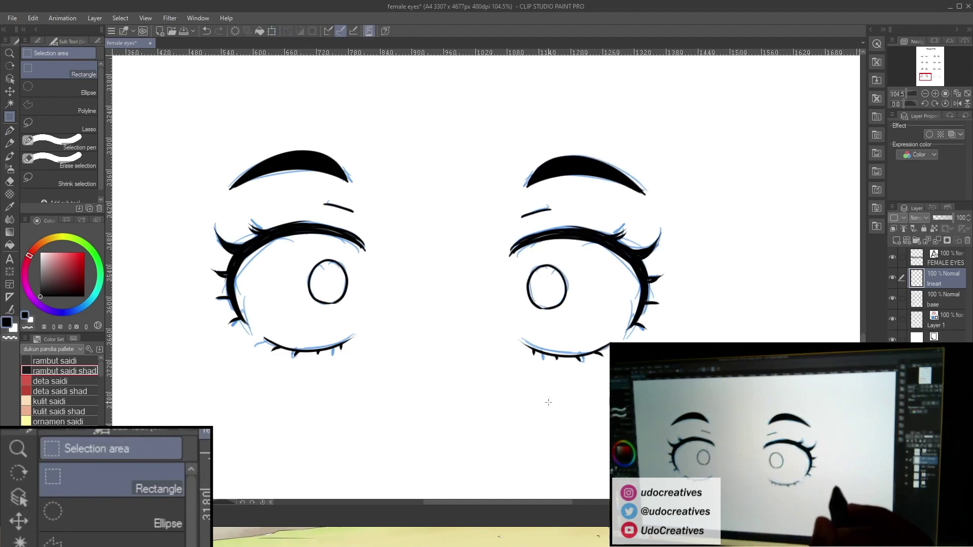
Select the inside of both round eyes' ovals and fill them with black on the base layer.
key(w)
click(578, 296)
shift+click(553, 291)
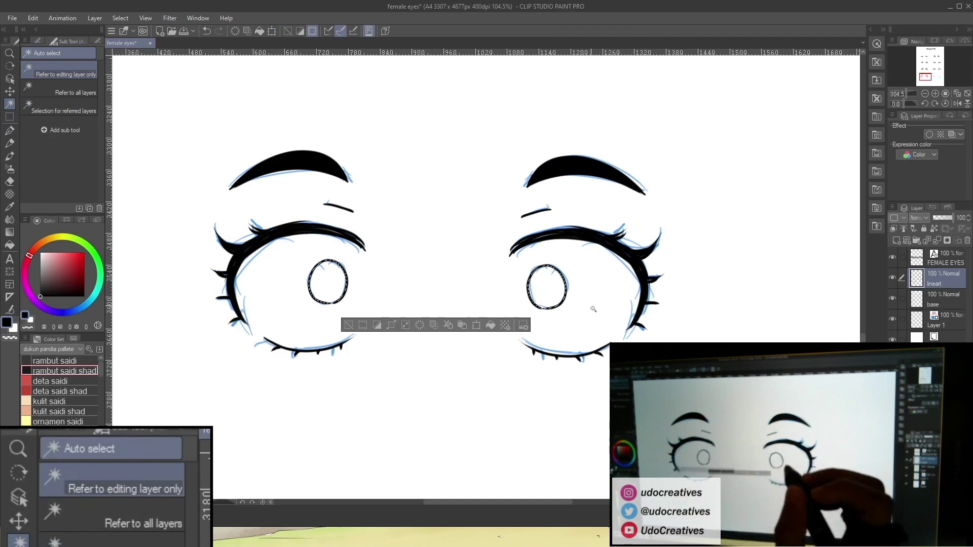
click(938, 303)
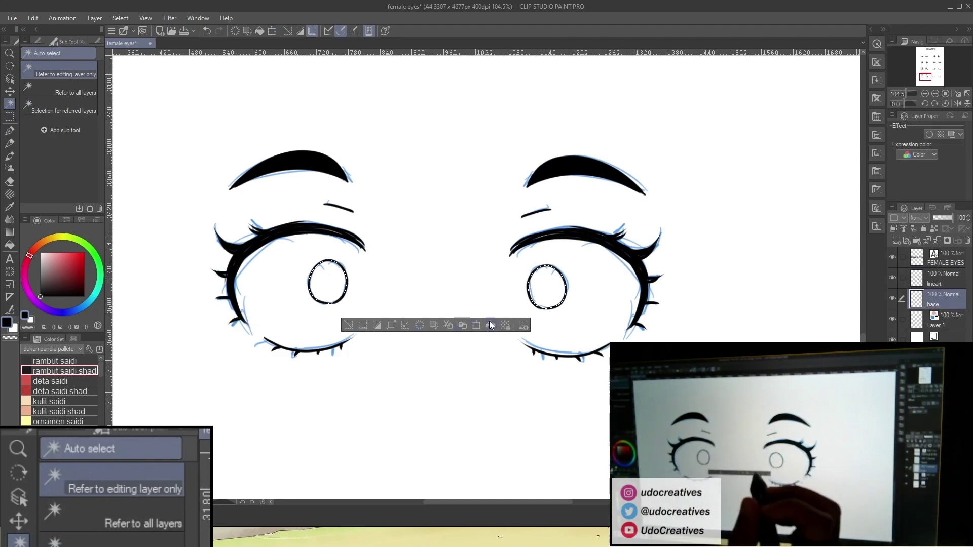
key(alt+BackSpace)
Paint a small white dot in the middle of each black iris with the G-pen and clear the selection.
key(x)
key(p)
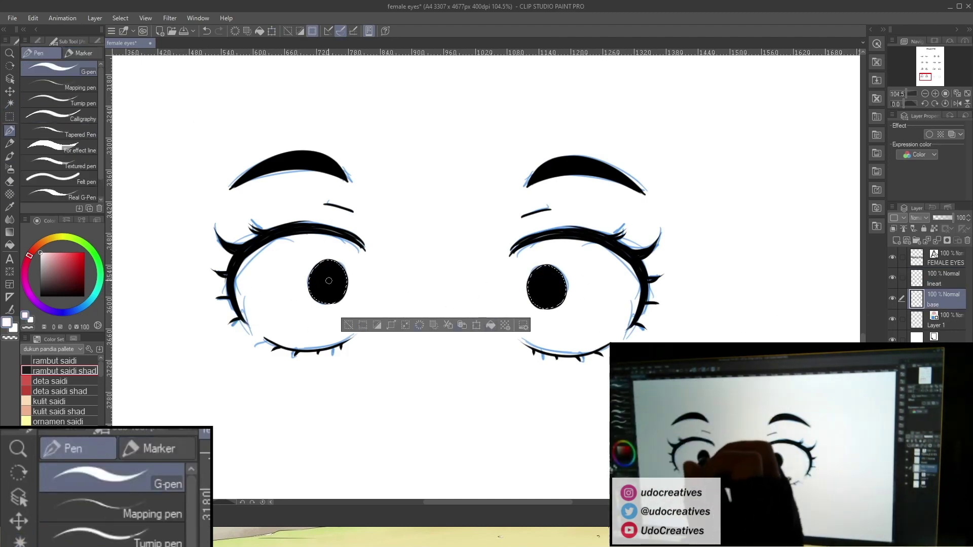
scroll(547, 287, up, 3)
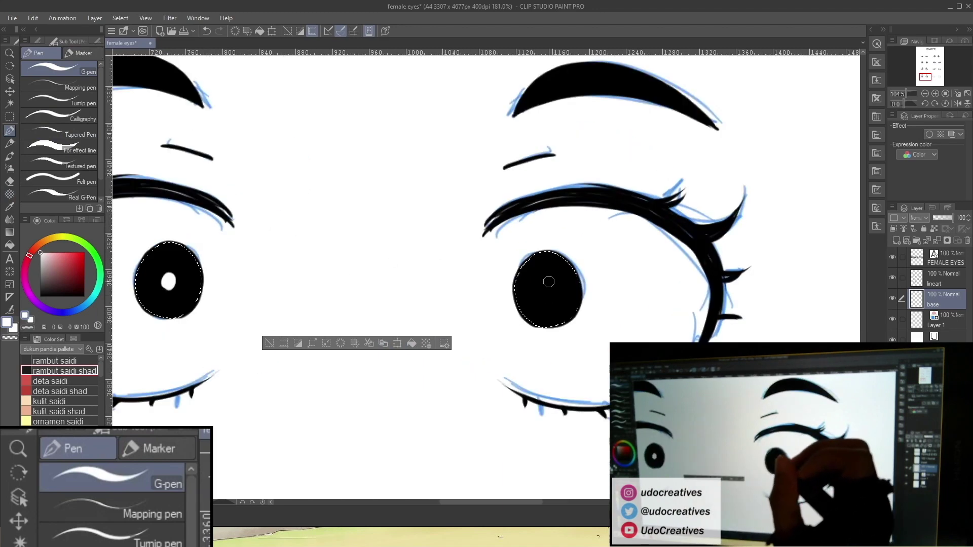
scroll(545, 287, down, 5)
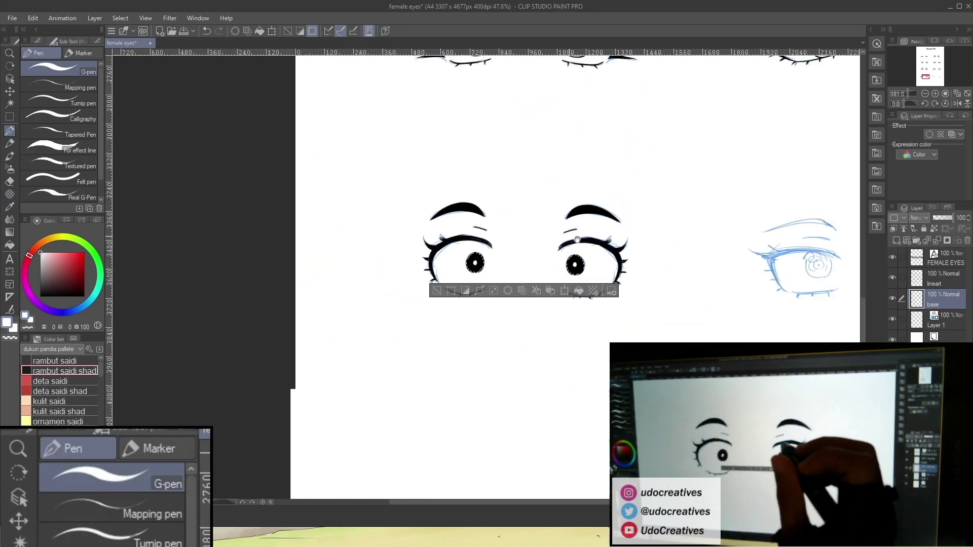
key(ctrl+d)
mouse_move(623, 328)
mouse_down()
mouse_move(512, 320)
mouse_move(522, 332)
mouse_move(499, 330)
mouse_up()
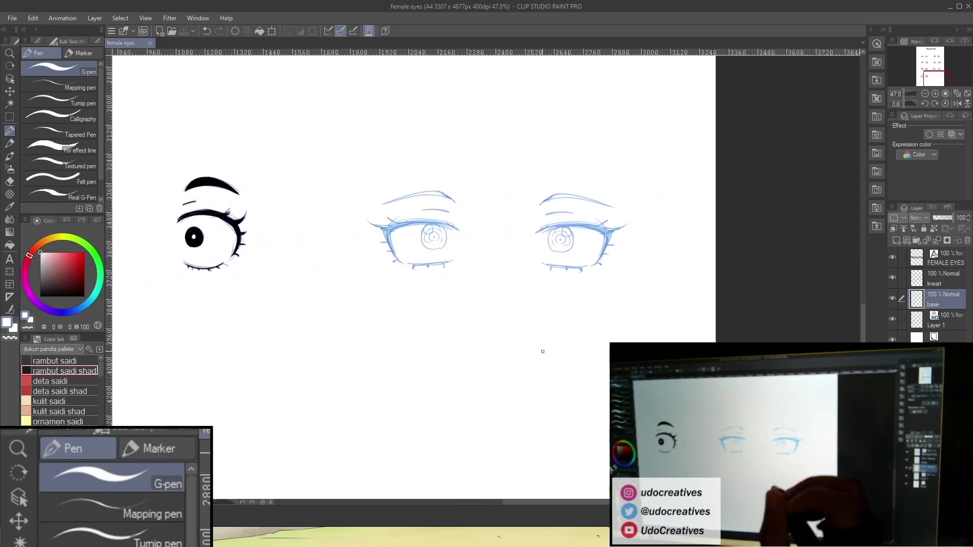
On the lineart layer, ink the last pair's left eye with a thick black upper lash line and pointed outer lashes.
click(946, 280)
alt+click(200, 243)
mouse_move(404, 221)
mouse_down()
mouse_move(464, 237)
mouse_move(326, 154)
mouse_up()
mouse_move(152, 182)
mouse_down()
mouse_move(304, 131)
mouse_move(396, 129)
mouse_up()
mouse_move(223, 154)
mouse_down()
mouse_move(475, 138)
mouse_move(529, 148)
mouse_up()
drag(391, 138, 509, 149)
mouse_move(148, 191)
mouse_down()
mouse_move(303, 144)
mouse_move(390, 138)
mouse_up()
mouse_move(144, 201)
mouse_down()
mouse_move(390, 141)
mouse_move(400, 145)
mouse_move(395, 152)
mouse_up()
mouse_move(173, 202)
mouse_down()
mouse_move(209, 183)
mouse_move(481, 157)
mouse_up()
drag(400, 146, 502, 151)
drag(369, 136, 578, 190)
drag(436, 151, 583, 201)
drag(484, 142, 608, 207)
mouse_move(520, 147)
mouse_down()
mouse_move(611, 204)
mouse_move(447, 149)
mouse_up()
drag(528, 154, 438, 143)
Extend the lash line down the eye's outer side and add short pointed lashes along its outer edge.
scroll(391, 148, down, 3)
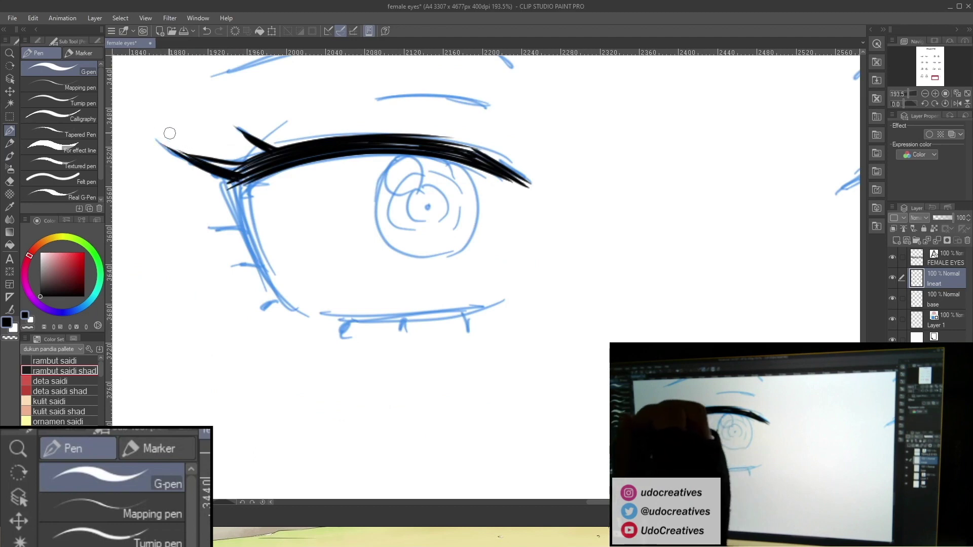
drag(225, 179, 229, 199)
drag(238, 233, 248, 250)
drag(244, 170, 260, 269)
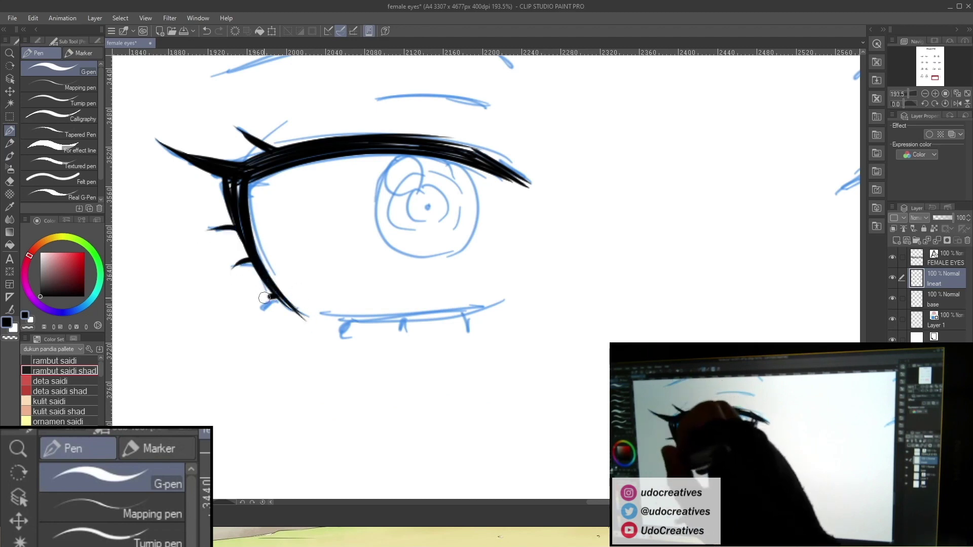
drag(272, 297, 257, 307)
Ink the eye's lower lid over the sketch with short lashes beneath it.
drag(416, 352, 361, 269)
scroll(315, 274, up, 3)
mouse_move(251, 210)
mouse_down()
mouse_move(385, 216)
mouse_move(564, 169)
mouse_up()
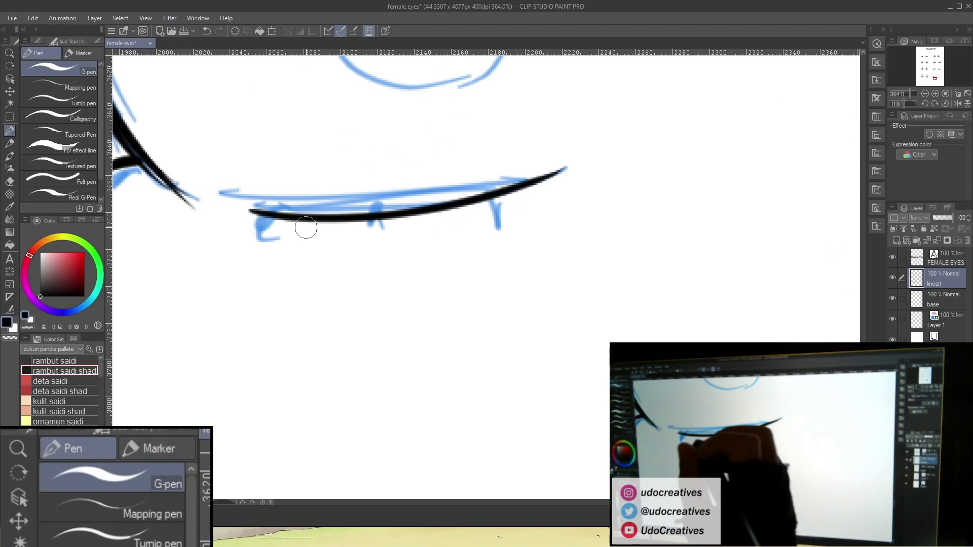
drag(493, 200, 501, 222)
Outline the round iris below the upper lash line over its sketch.
scroll(524, 237, down, 3)
drag(542, 249, 454, 409)
scroll(360, 198, up, 1)
mouse_move(344, 176)
mouse_down()
mouse_move(317, 312)
mouse_move(392, 320)
mouse_up()
scroll(444, 281, up, 2)
mouse_move(411, 124)
mouse_down()
mouse_move(431, 162)
mouse_move(443, 265)
mouse_move(388, 348)
mouse_up()
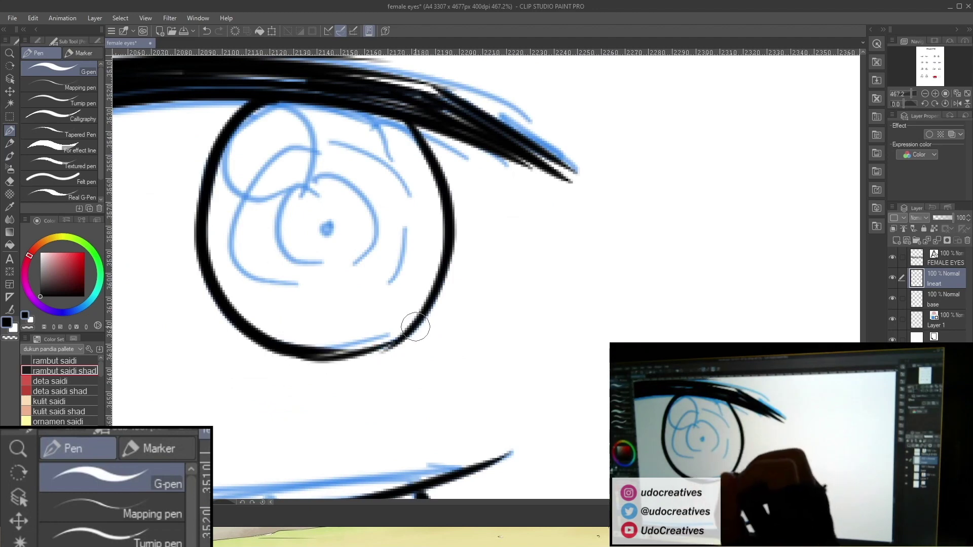
scroll(433, 299, down, 1)
scroll(378, 247, down, 2)
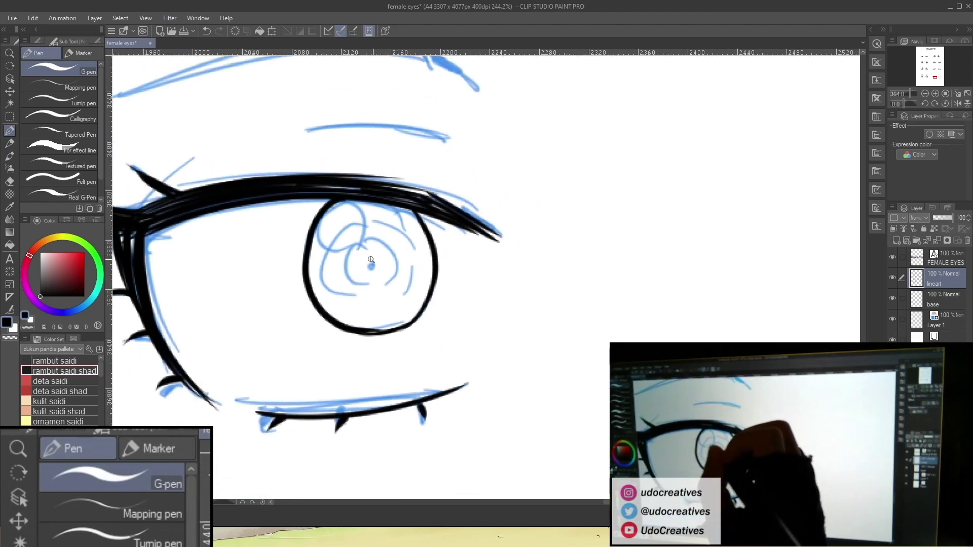
Ink the broken concentric rings inside the iris, with a solid pupil dot and a round highlight at the upper edge.
scroll(376, 258, up, 2)
drag(361, 227, 370, 301)
mouse_move(389, 231)
mouse_down()
mouse_move(402, 248)
mouse_move(393, 294)
mouse_up()
drag(312, 270, 351, 319)
mouse_move(393, 200)
mouse_down()
mouse_move(434, 250)
mouse_move(413, 311)
mouse_up()
drag(308, 183, 330, 178)
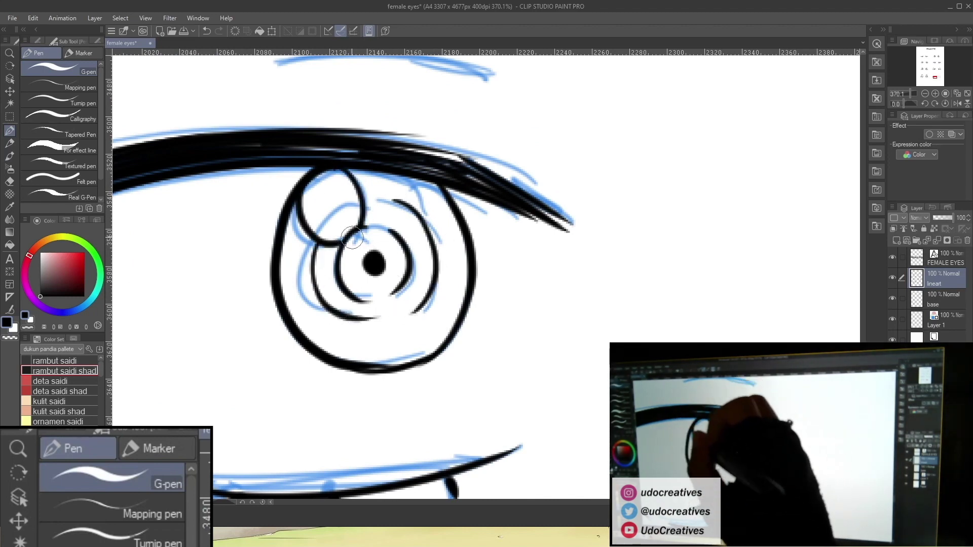
Ink the eyelid crease above the eye and outline the thin arched eyebrow over its sketch.
scroll(355, 228, down, 5)
scroll(490, 221, up, 3)
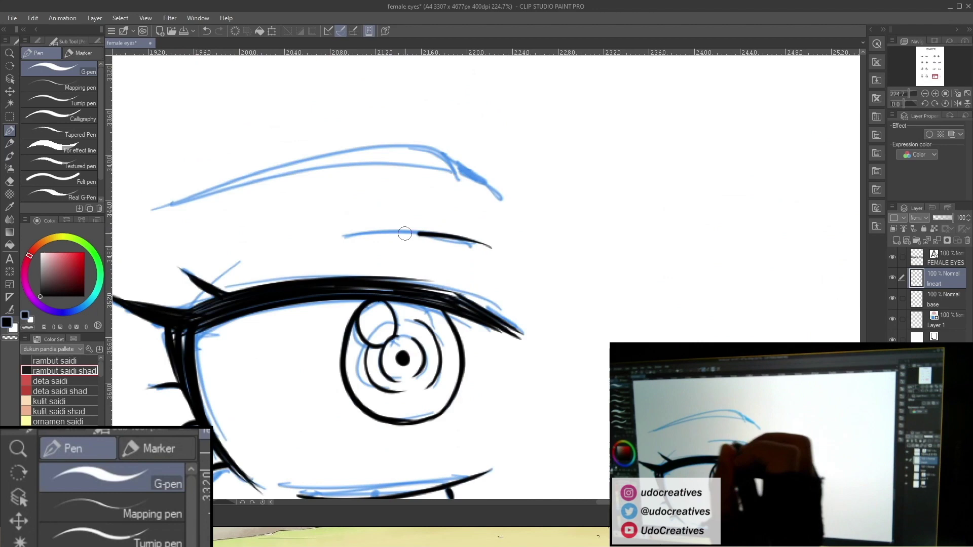
drag(455, 168, 172, 204)
mouse_move(501, 196)
mouse_down()
mouse_move(473, 167)
mouse_move(177, 202)
mouse_up()
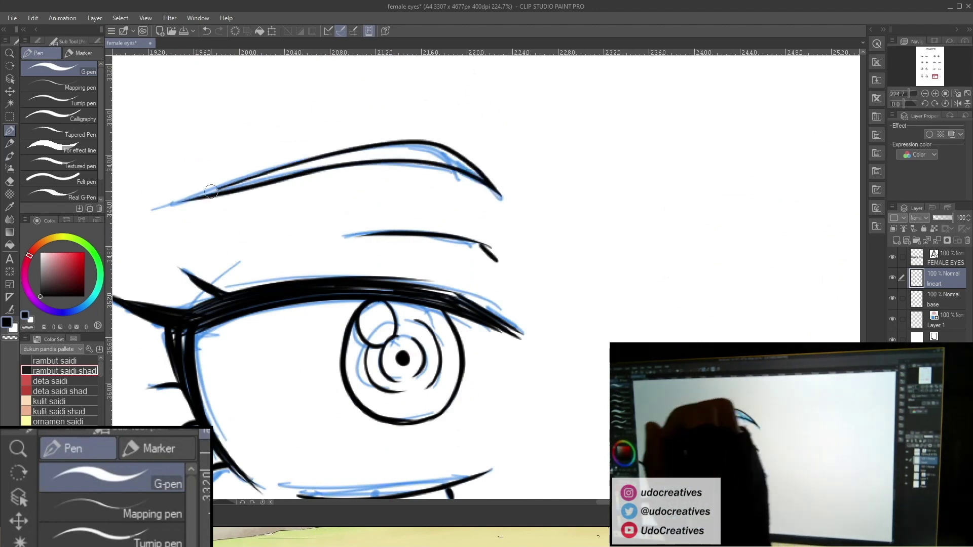
Fill the thin eyebrow with black and extend its outer end into a tapered tip.
click(9, 245)
click(355, 155)
click(9, 131)
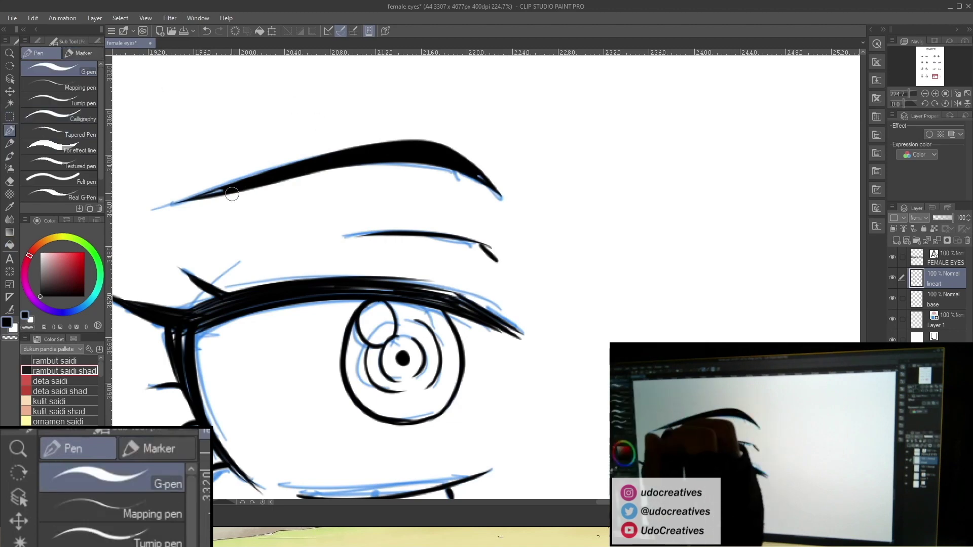
drag(201, 197, 155, 208)
scroll(497, 241, down, 4)
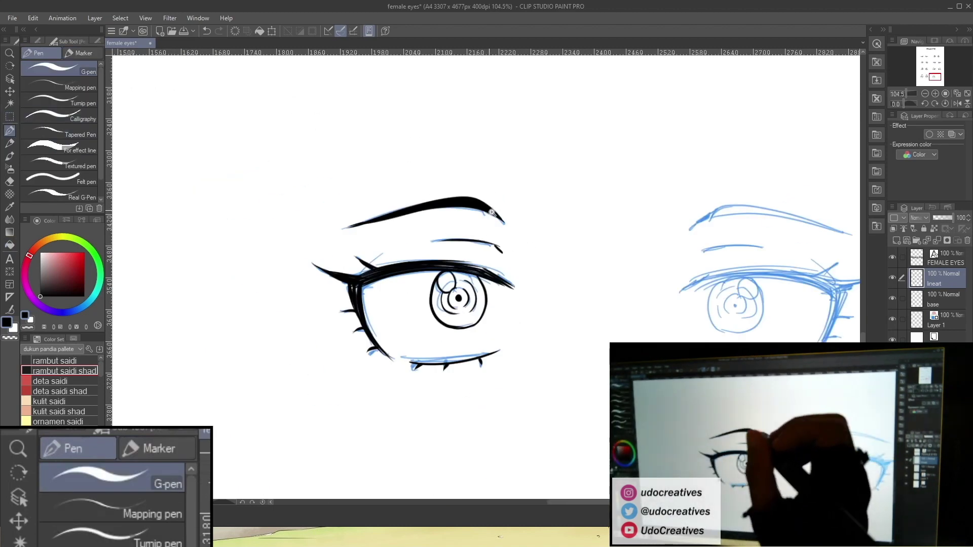
scroll(494, 213, up, 6)
scroll(500, 215, down, 5)
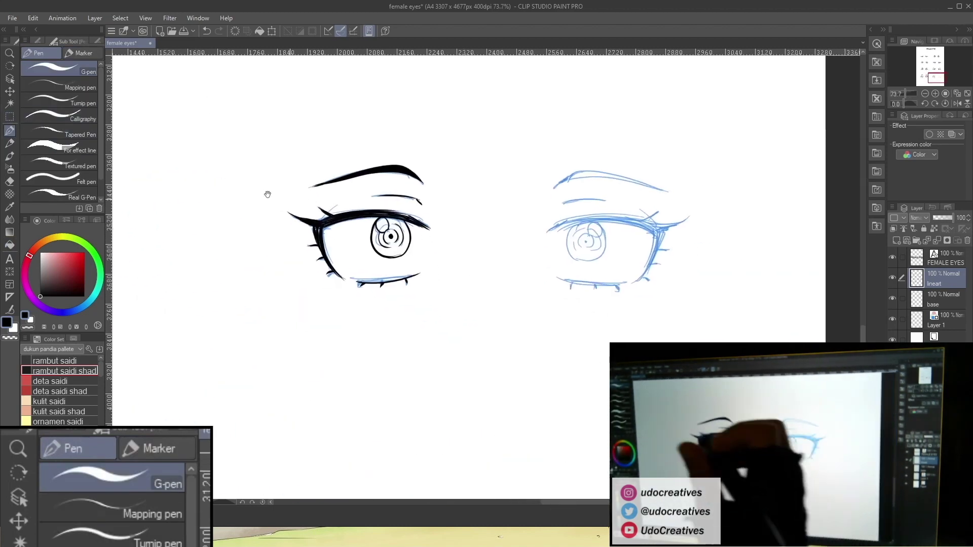
scroll(321, 243, up, 3)
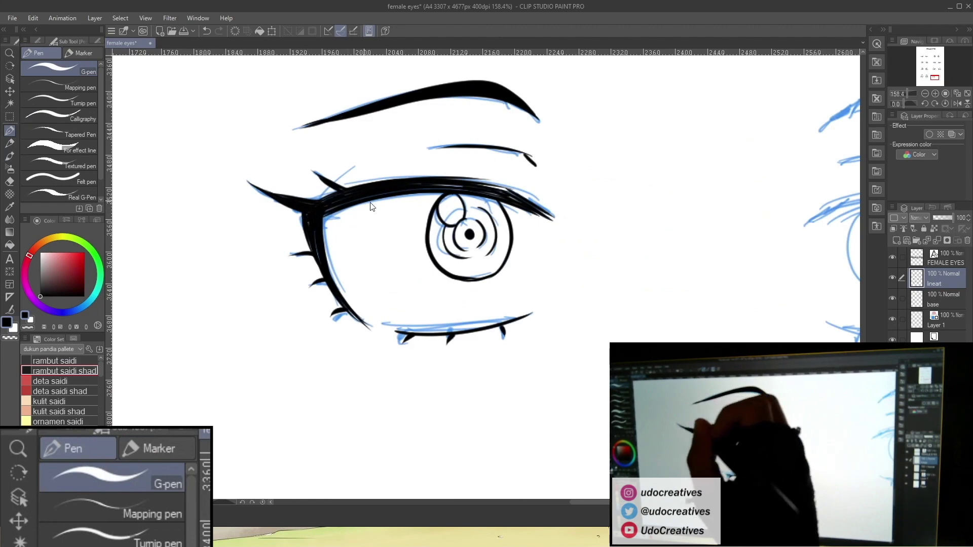
Select the inked ringed eye with its crease and eyebrow and duplicate it onto a new layer.
scroll(353, 199, down, 4)
key(m)
drag(272, 129, 438, 275)
key(ctrl+c)
key(ctrl+v)
Flip the ringed eye copy horizontally and align it over the remaining sketched eye.
key(ctrl+t)
right_click(424, 254)
click(482, 365)
drag(395, 240, 549, 246)
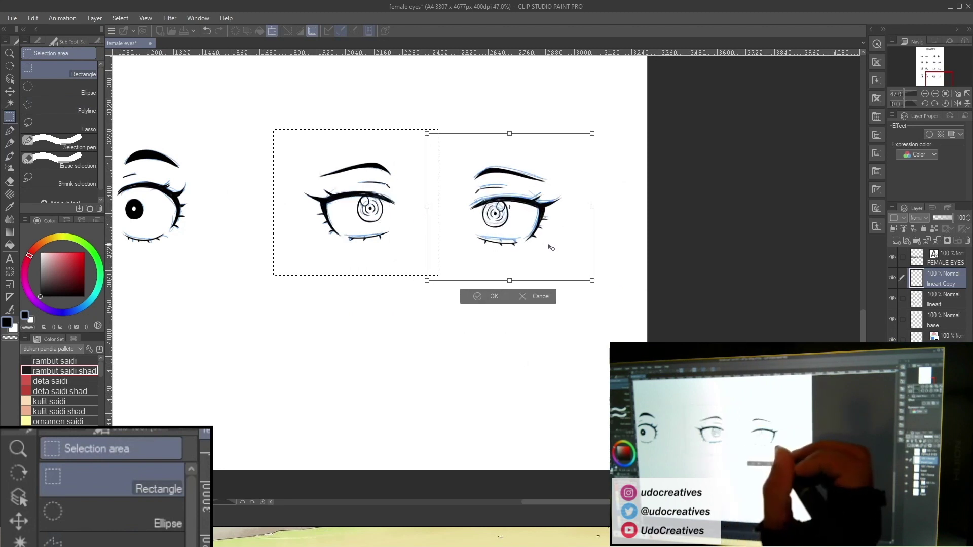
drag(551, 249, 552, 245)
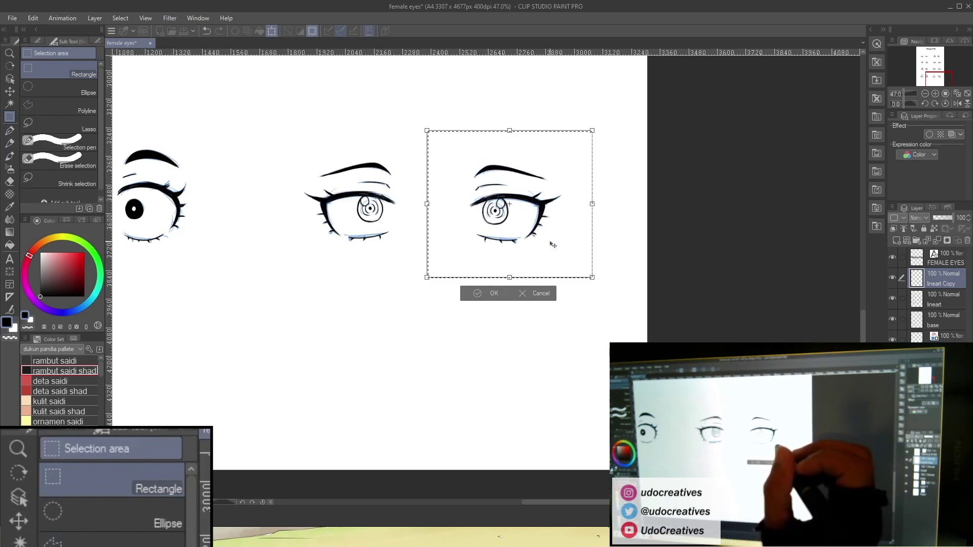
key(Return)
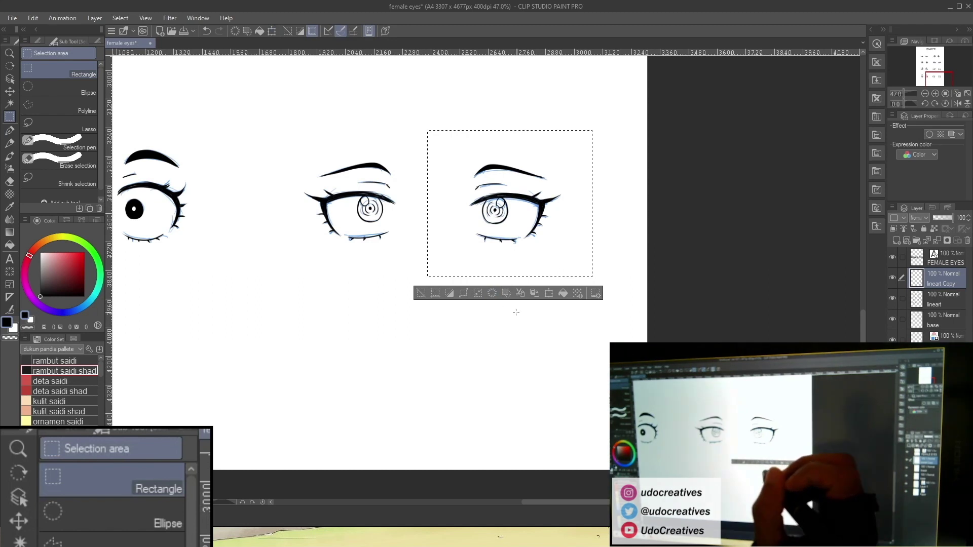
Clear the selection, merge the mirrored ringed eye into the lineart layer, and save the file.
click(516, 309)
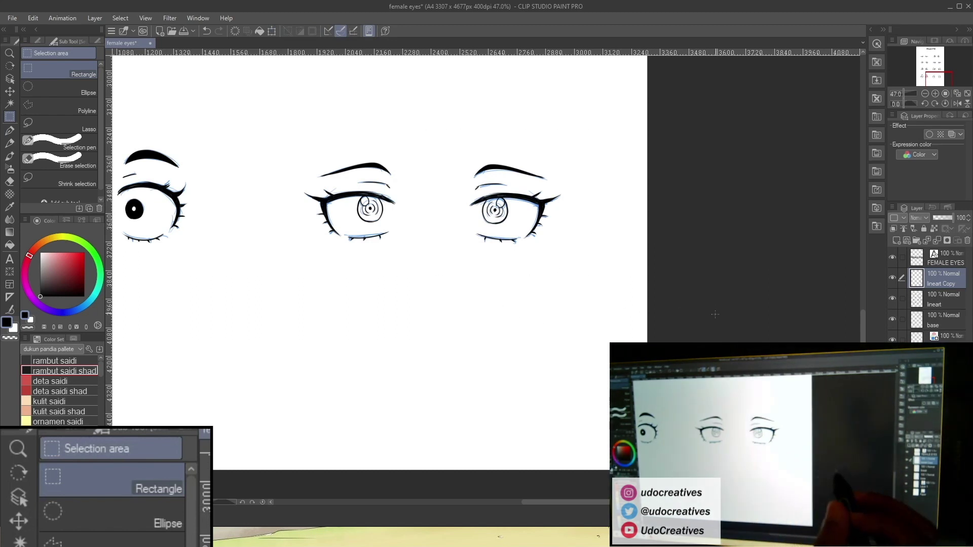
key(ctrl+e)
key(ctrl+s)
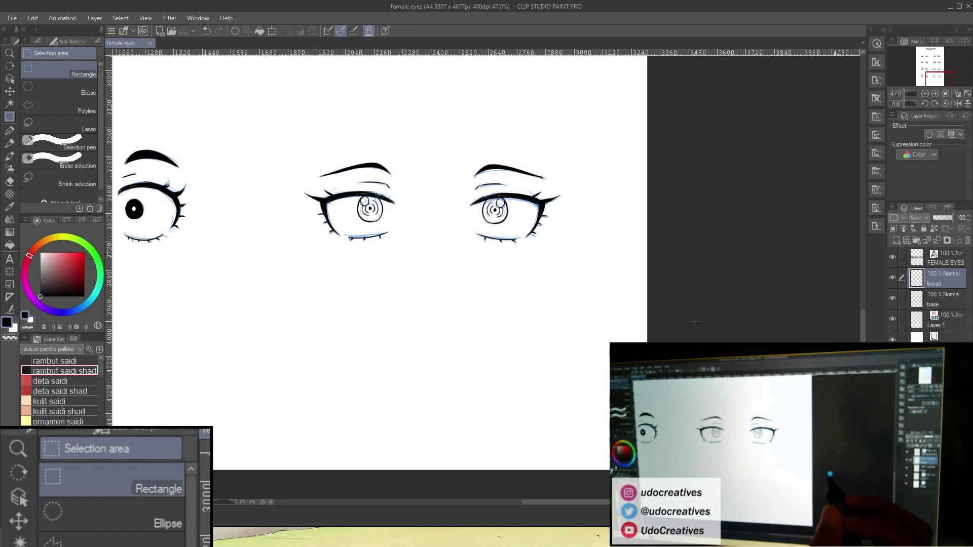
key(ctrl+0)
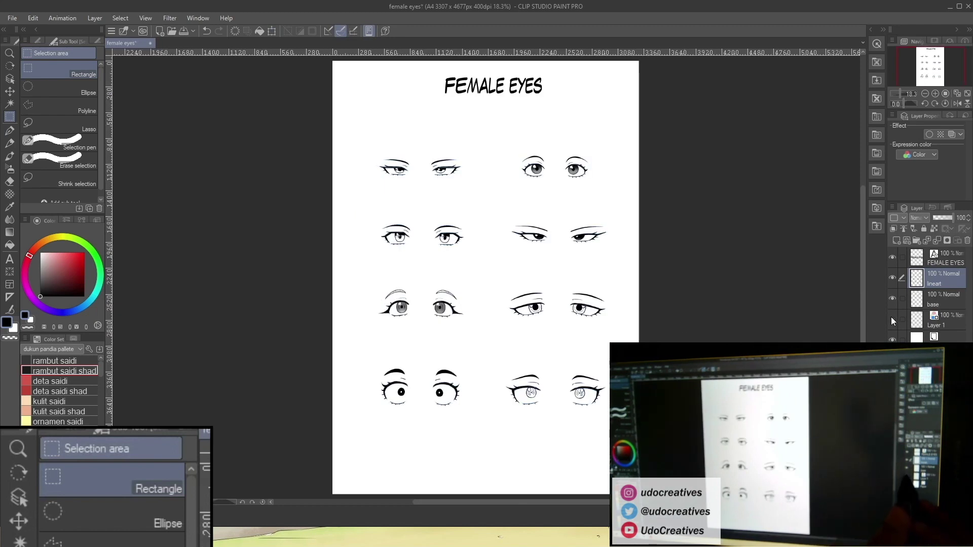